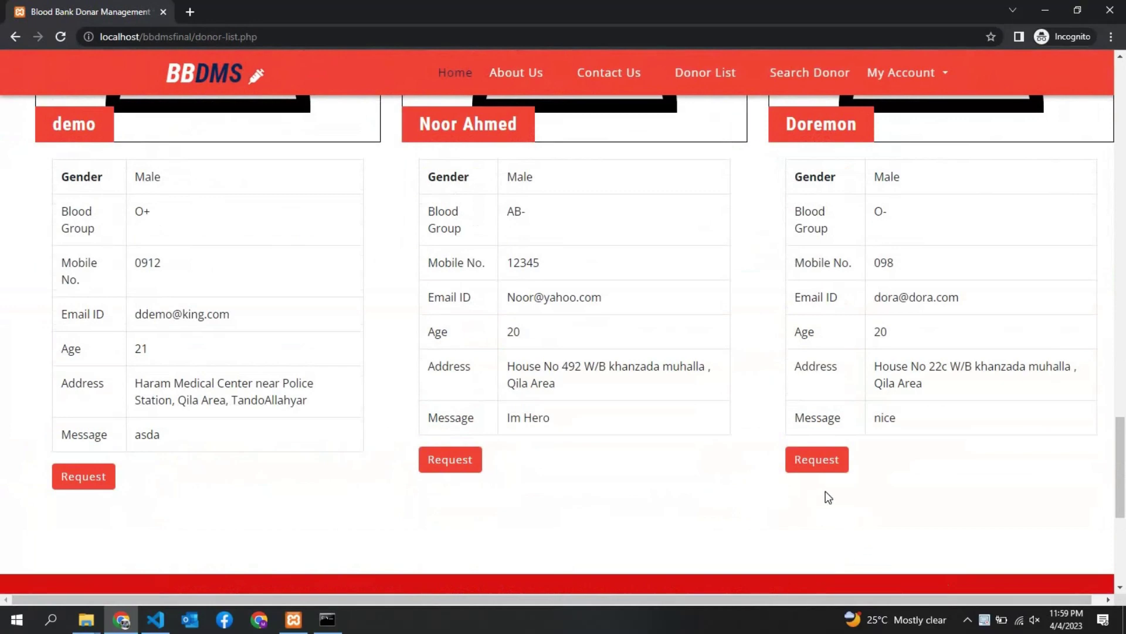
# Open Doremon's request form, autofill your saved details, and choose Mother as the person needing blood
pyautogui.click(816, 462)
pyautogui.scroll(-3, 661, 307)
pyautogui.click(611, 261)
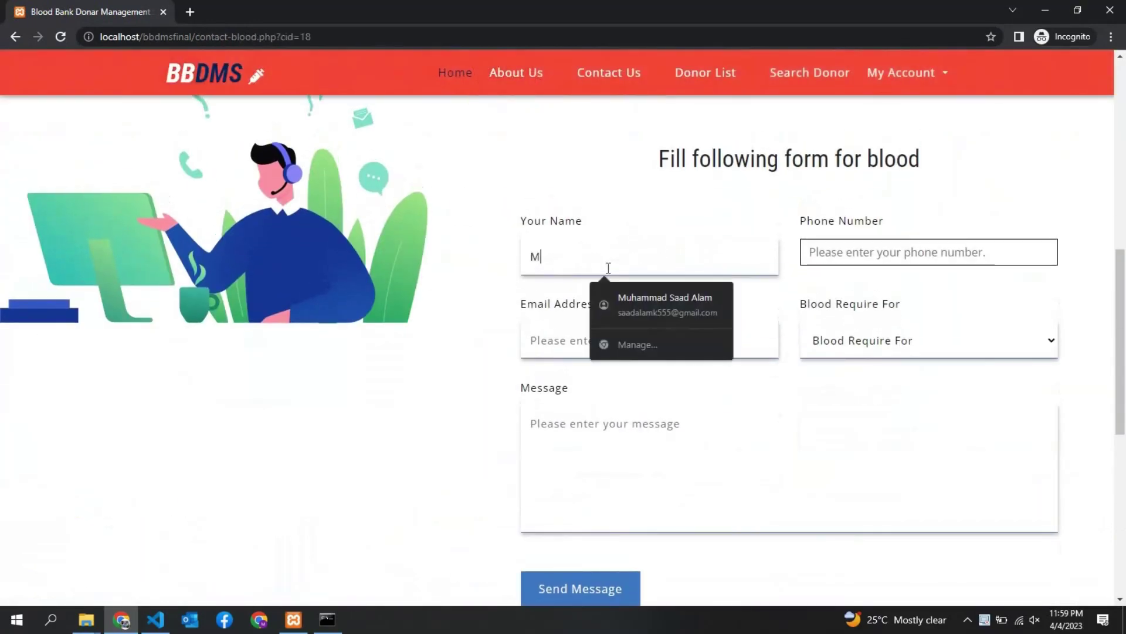
pyautogui.click(604, 287)
pyautogui.click(830, 351)
pyautogui.click(833, 395)
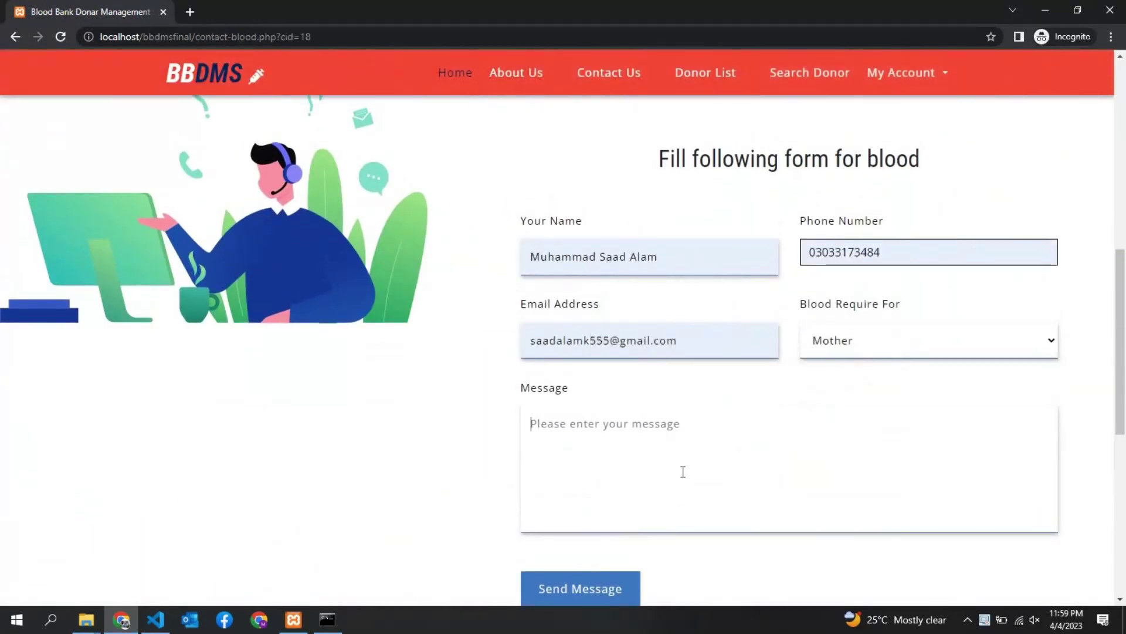
# Send the message 'Please Contact me i neeed blood urgently' and acknowledge the confirmation
pyautogui.click(683, 471)
pyautogui.write('Plea')
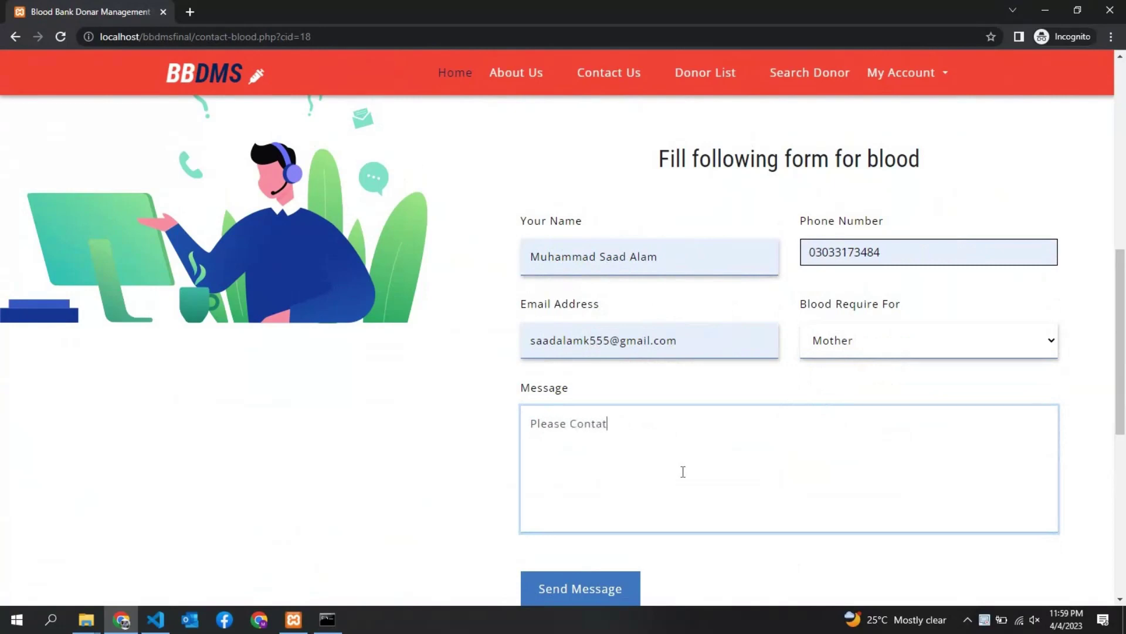
pyautogui.write('se Contact me i neeed blood urgently.')
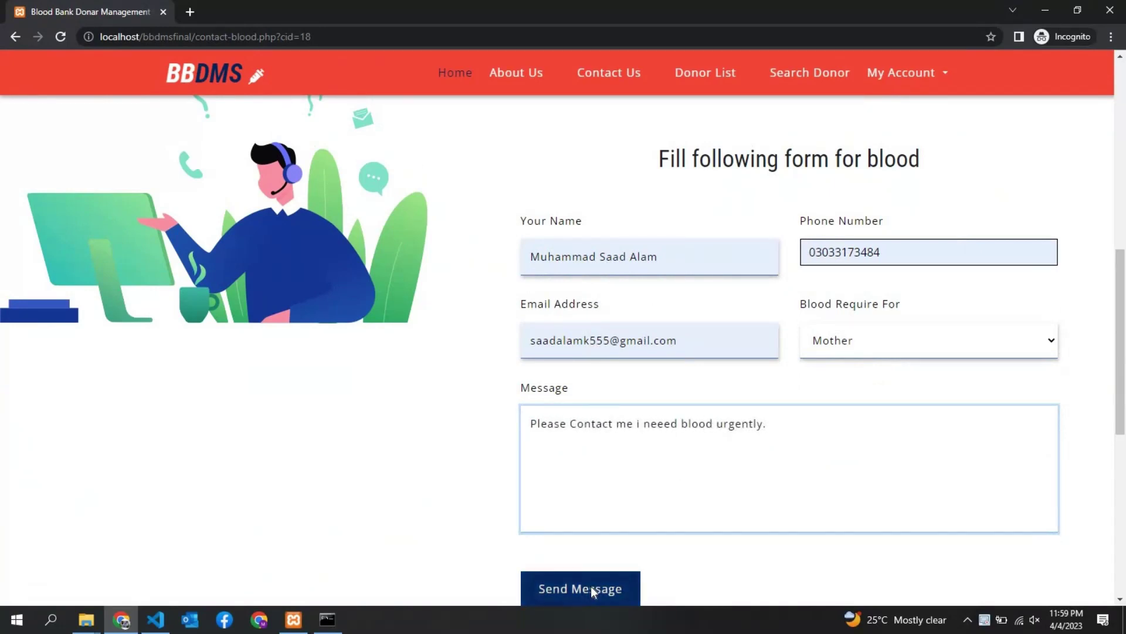
pyautogui.click(590, 586)
pyautogui.tripleClick(545, 88)
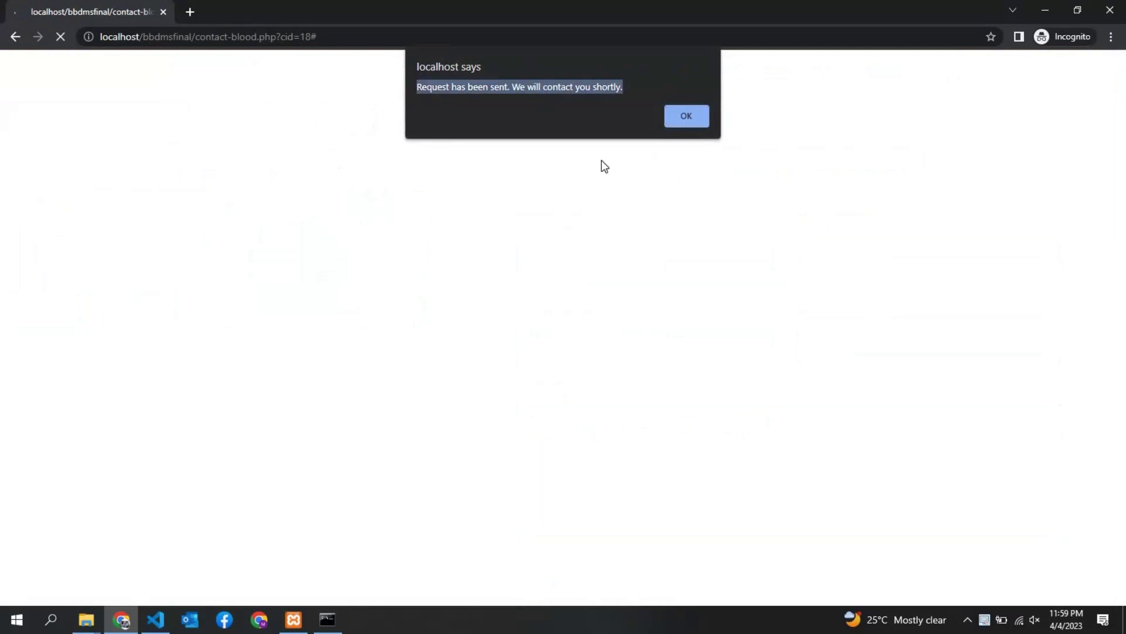
pyautogui.click(685, 117)
pyautogui.click(910, 115)
# Log out, then log in as donor Doremon using the saved e-mail and the account password
pyautogui.click(878, 253)
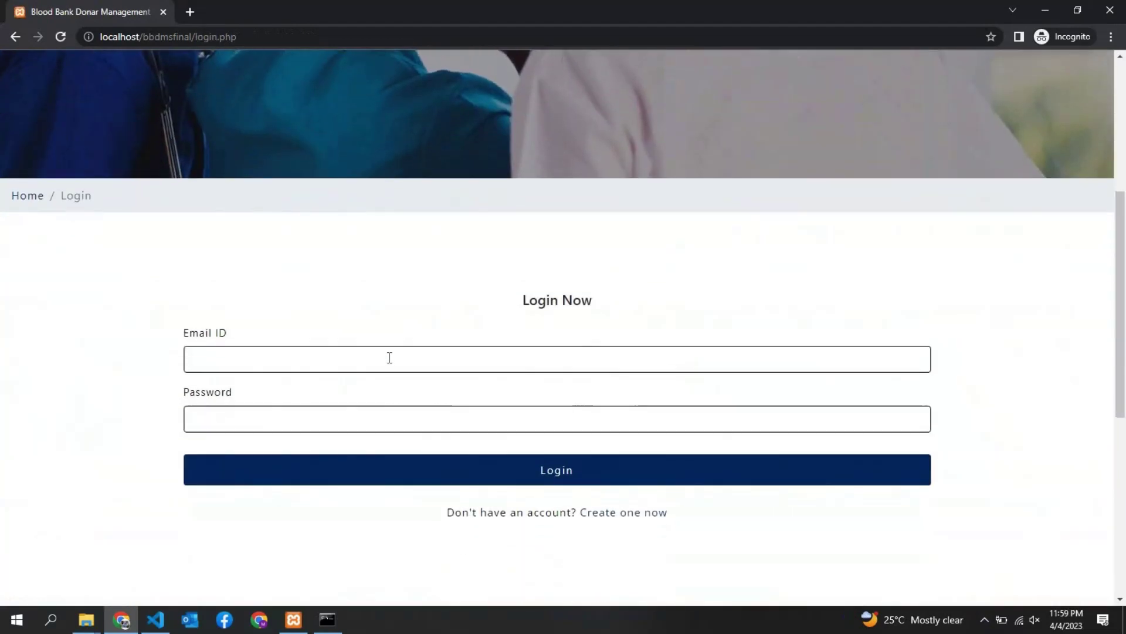
pyautogui.click(389, 358)
pyautogui.write('dor')
pyautogui.press('Down')
pyautogui.press('Return')
pyautogui.press('Tab')
pyautogui.write('12')
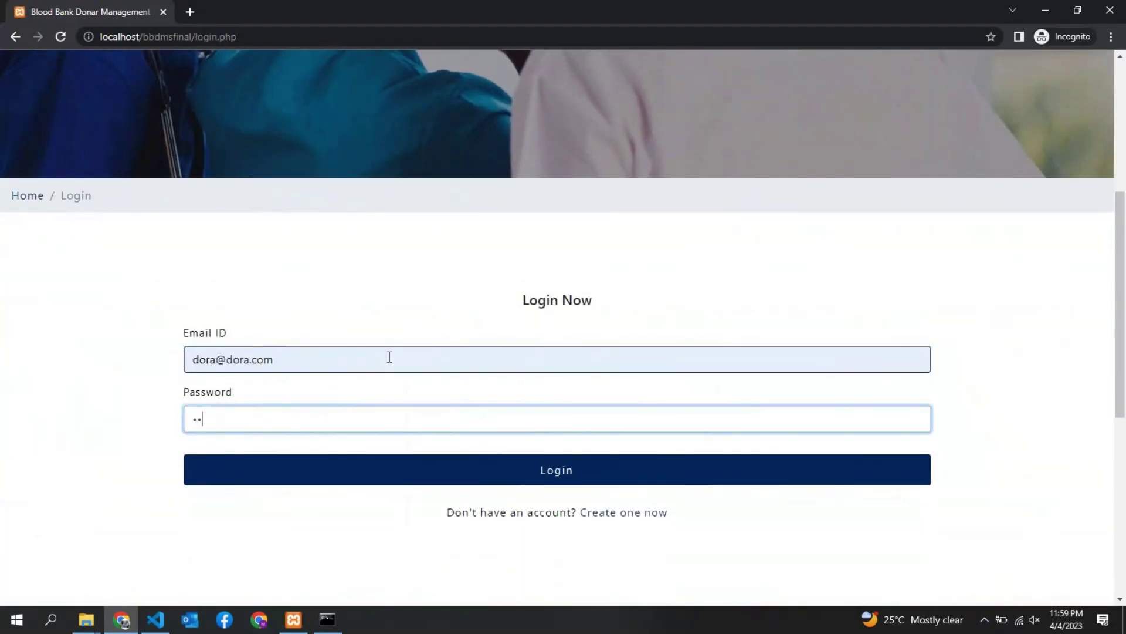
pyautogui.press('Return')
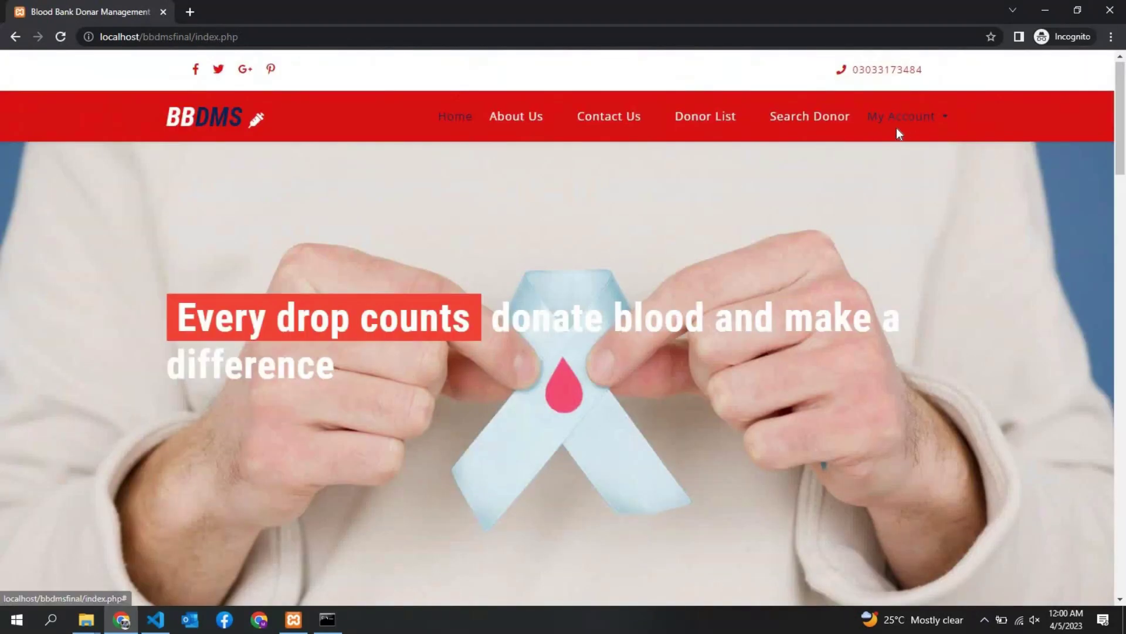
pyautogui.click(924, 126)
pyautogui.click(866, 228)
pyautogui.scroll(-7, 770, 342)
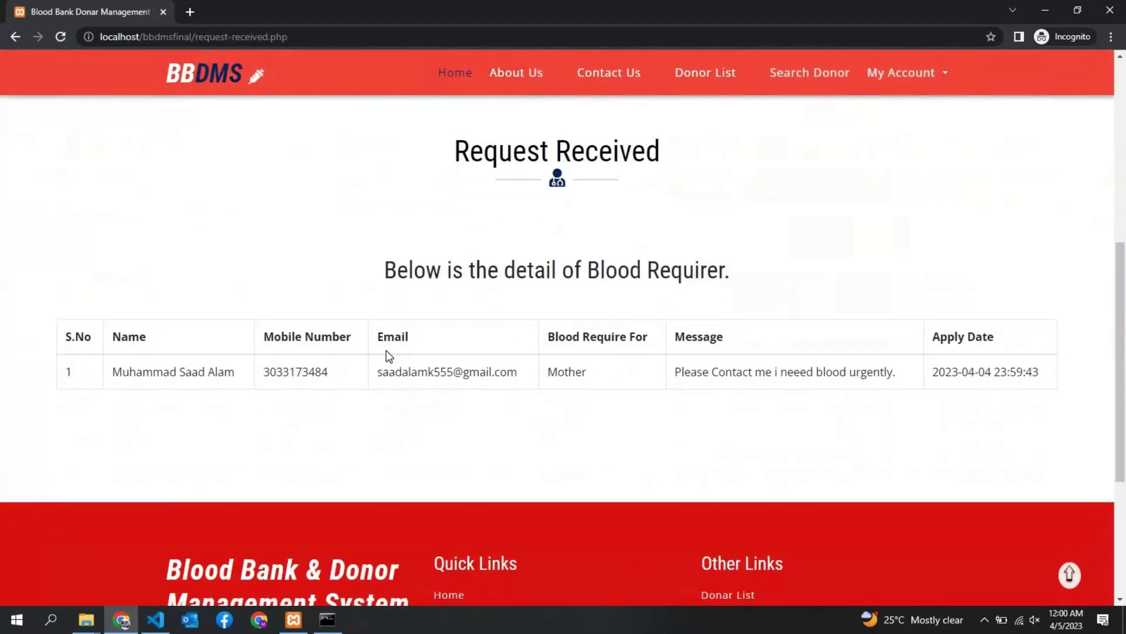
pyautogui.moveTo(111, 353); pyautogui.dragTo(241, 353)
pyautogui.doubleClick(387, 352)
pyautogui.click(590, 353)
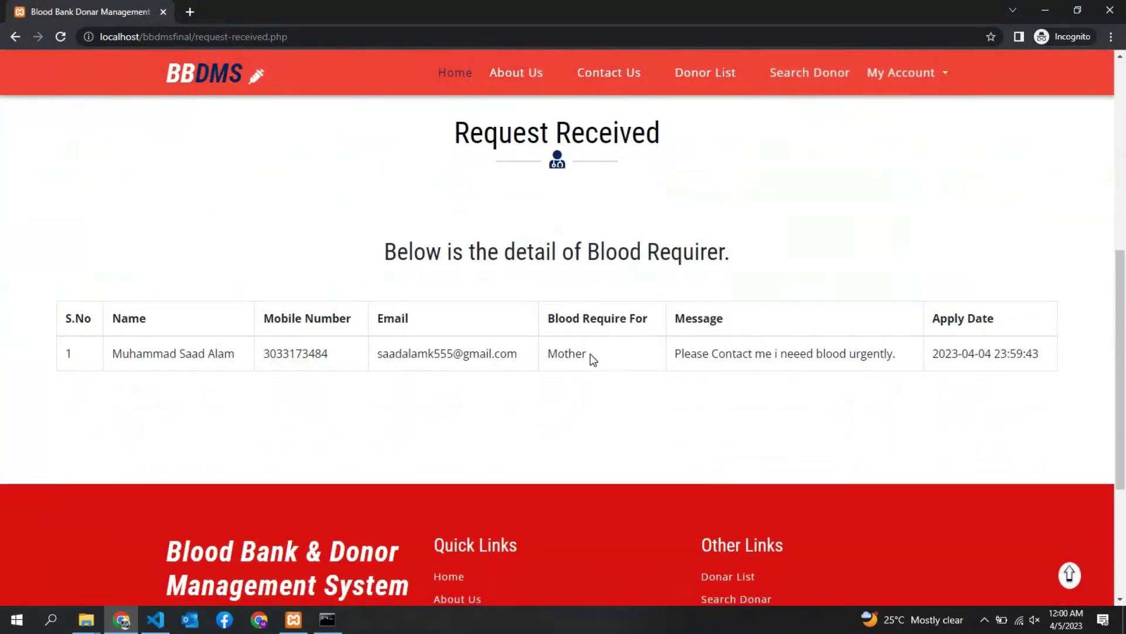
pyautogui.tripleClick(1031, 354)
pyautogui.scroll(8, 560, 453)
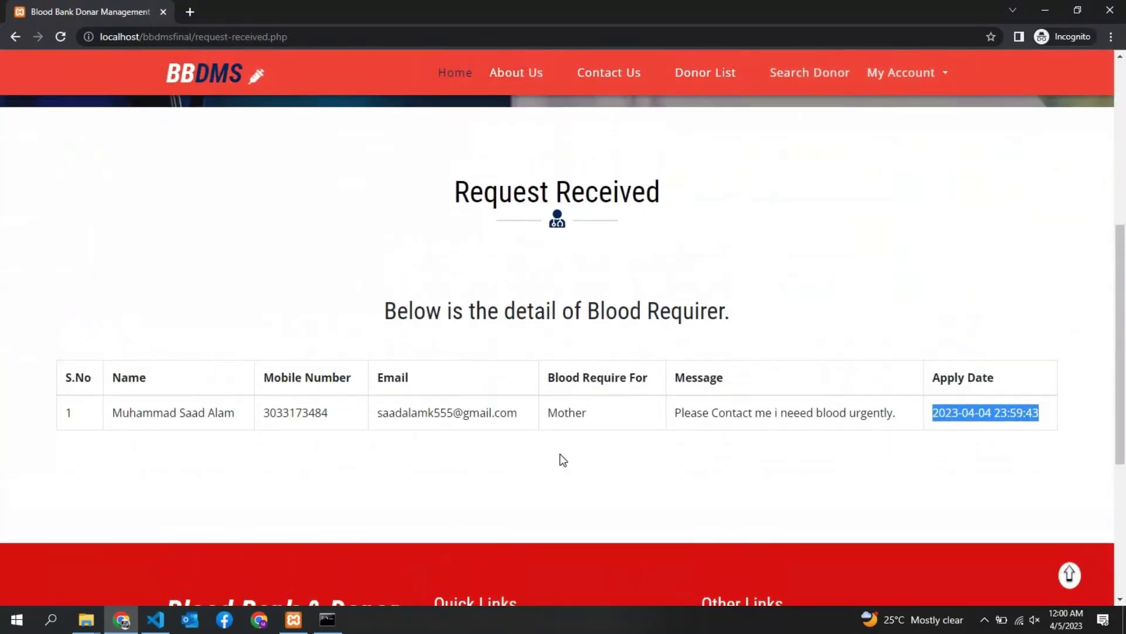
pyautogui.click(559, 453)
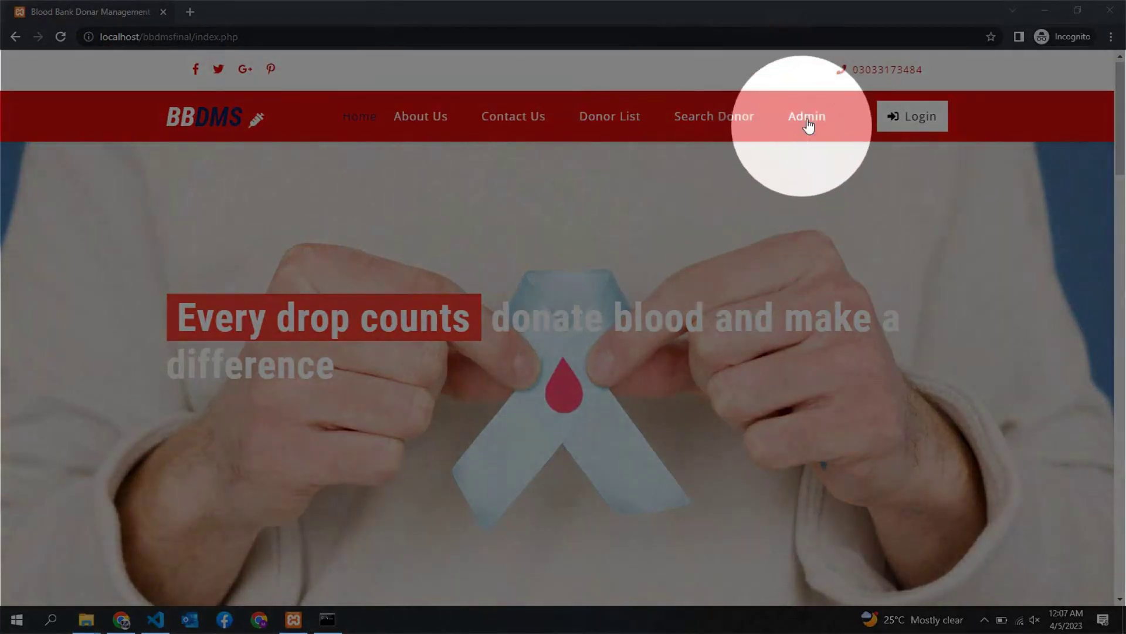
# Sign in to the admin panel with username admin and the admin password
pyautogui.click(808, 125)
pyautogui.click(489, 235)
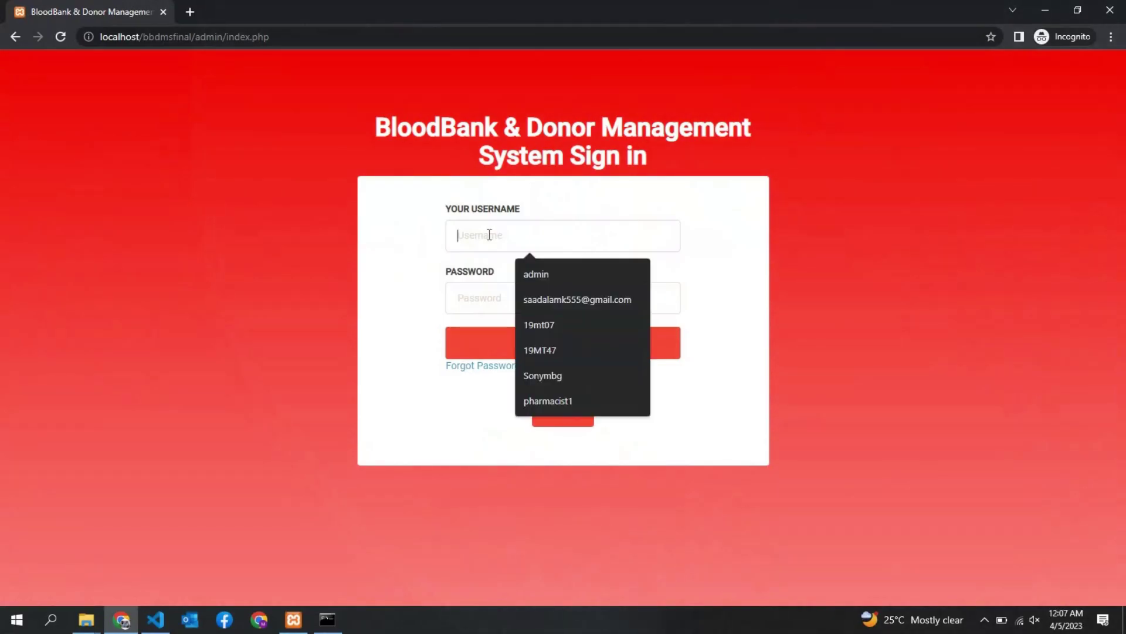
pyautogui.write('admin')
pyautogui.press('Tab')
pyautogui.press('Return')
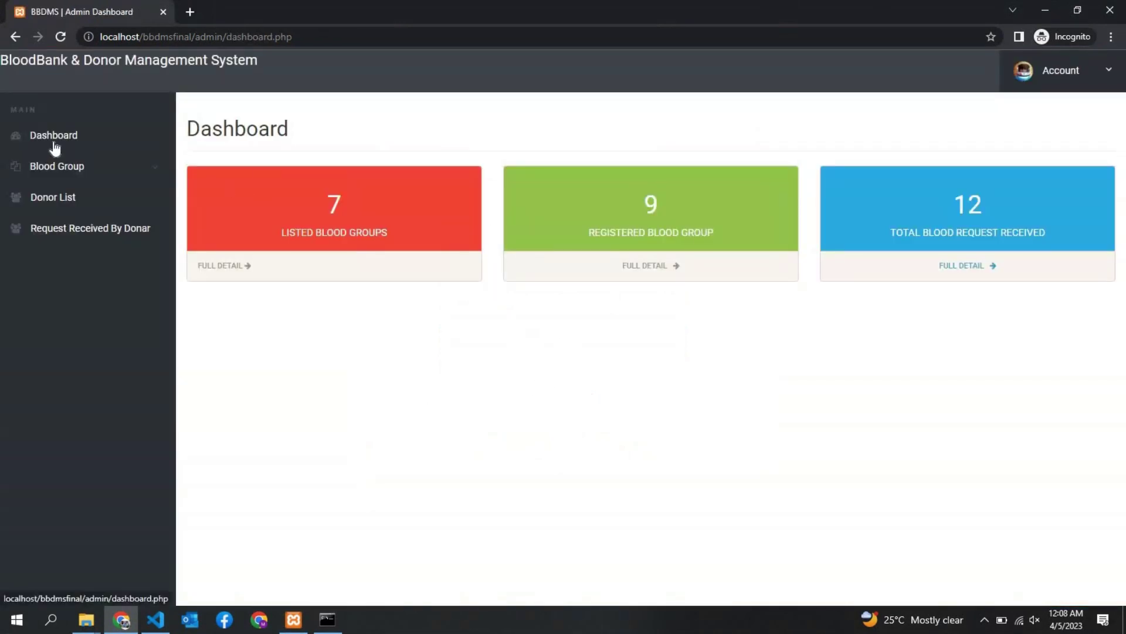
# Check the listed blood groups, then open the Registered Blood Group full donor list
pyautogui.click(158, 171)
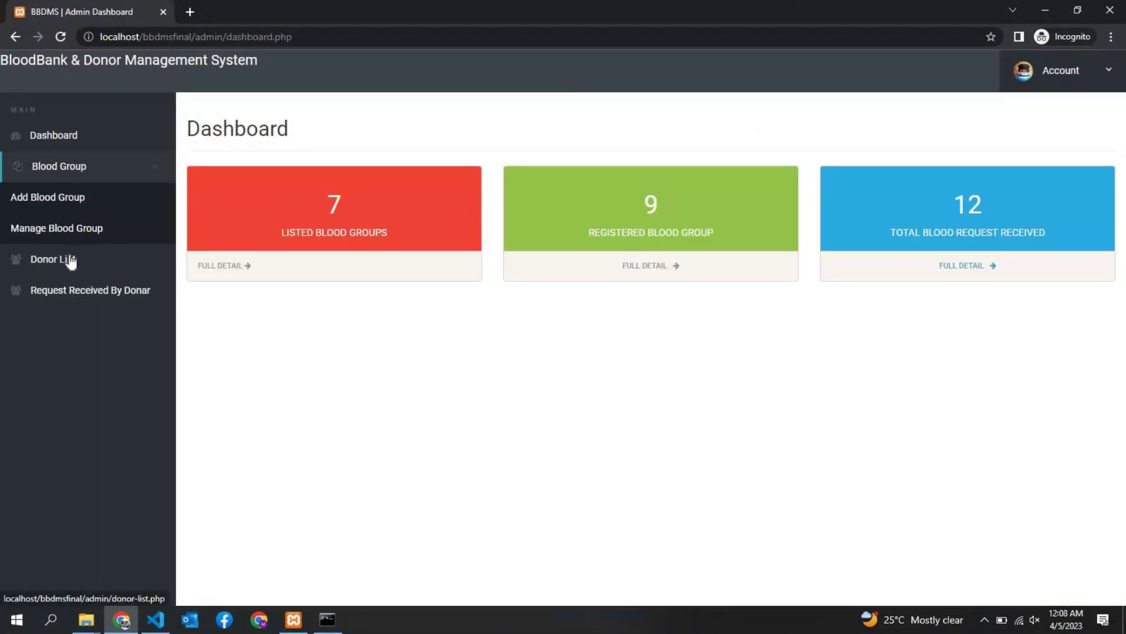
pyautogui.click(246, 272)
pyautogui.click(48, 141)
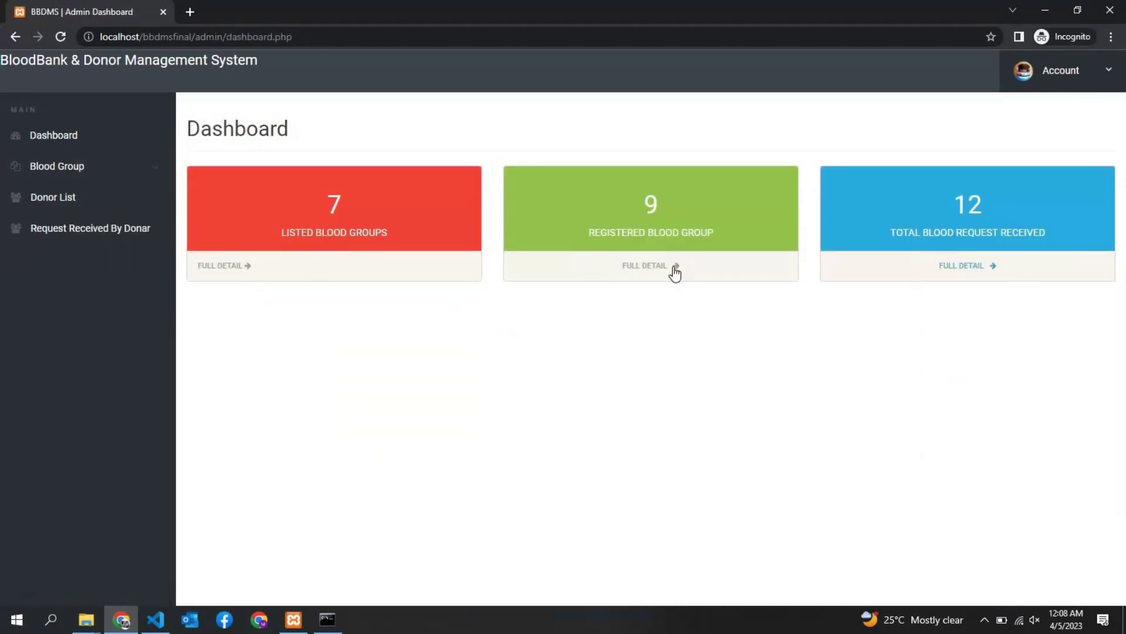
pyautogui.click(675, 271)
pyautogui.scroll(-1, 760, 407)
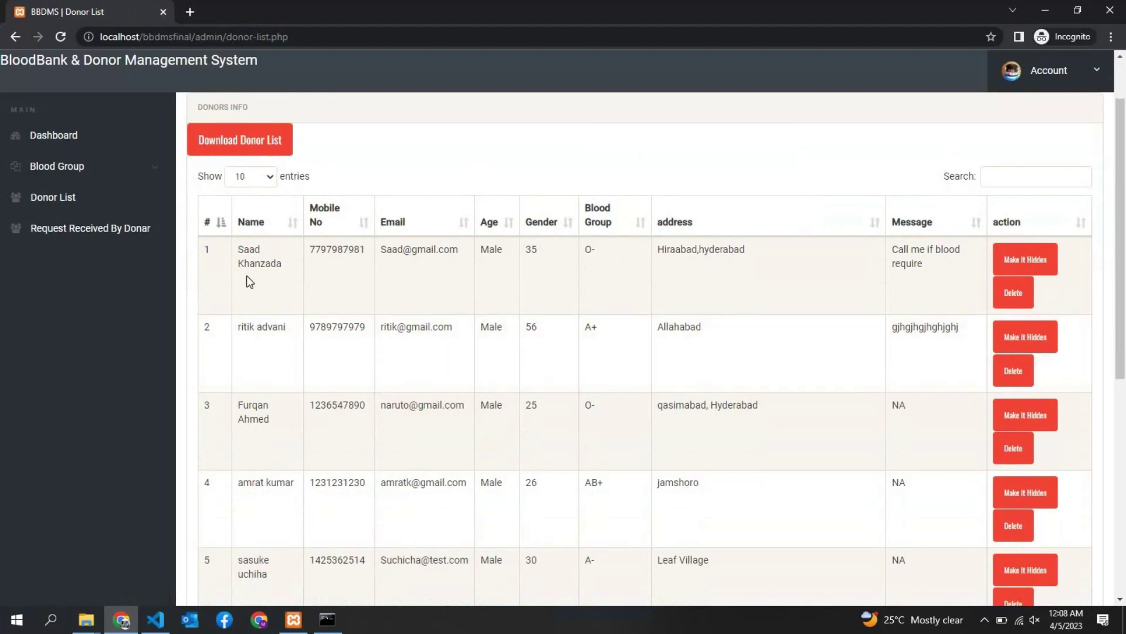
# Scroll through the nine registered donors, noting Doremon's mobile number, and return to the Dashboard
pyautogui.scroll(-6, 270, 337)
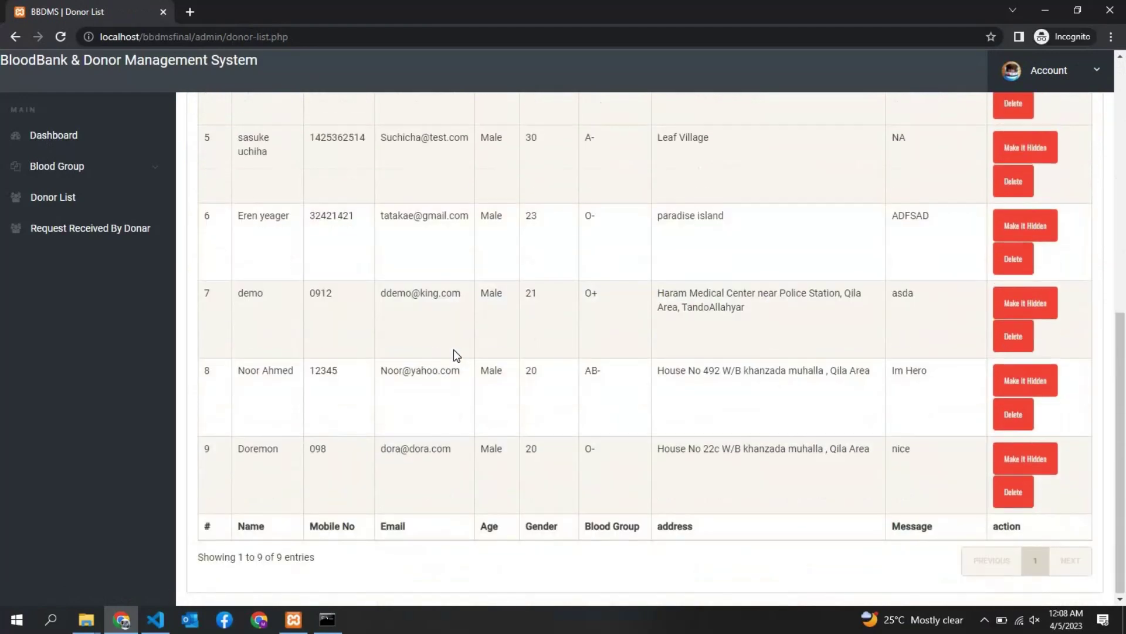
pyautogui.doubleClick(320, 450)
pyautogui.scroll(2, 342, 459)
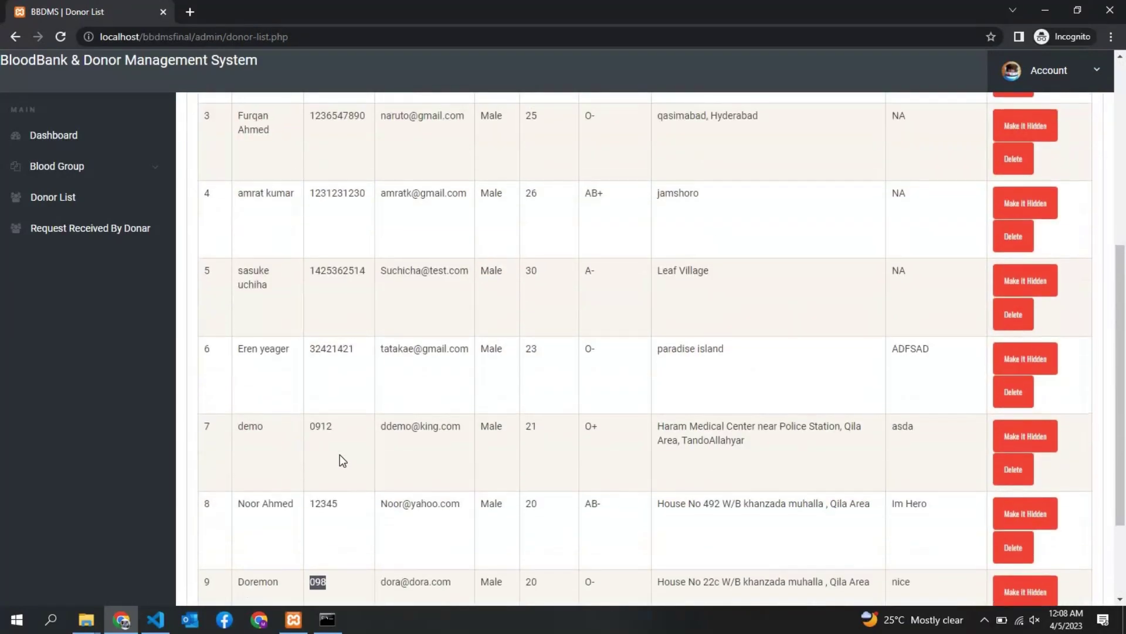
pyautogui.scroll(6, 343, 459)
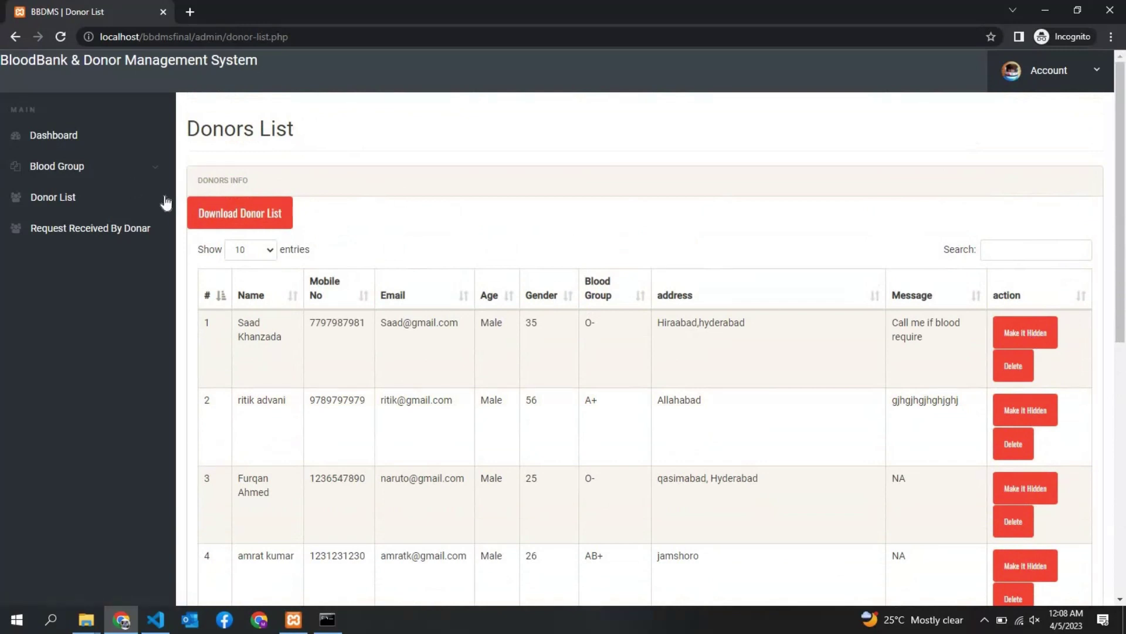
pyautogui.click(91, 140)
# Open the requests-by-donor search and look up requests received by donor saad
pyautogui.click(995, 270)
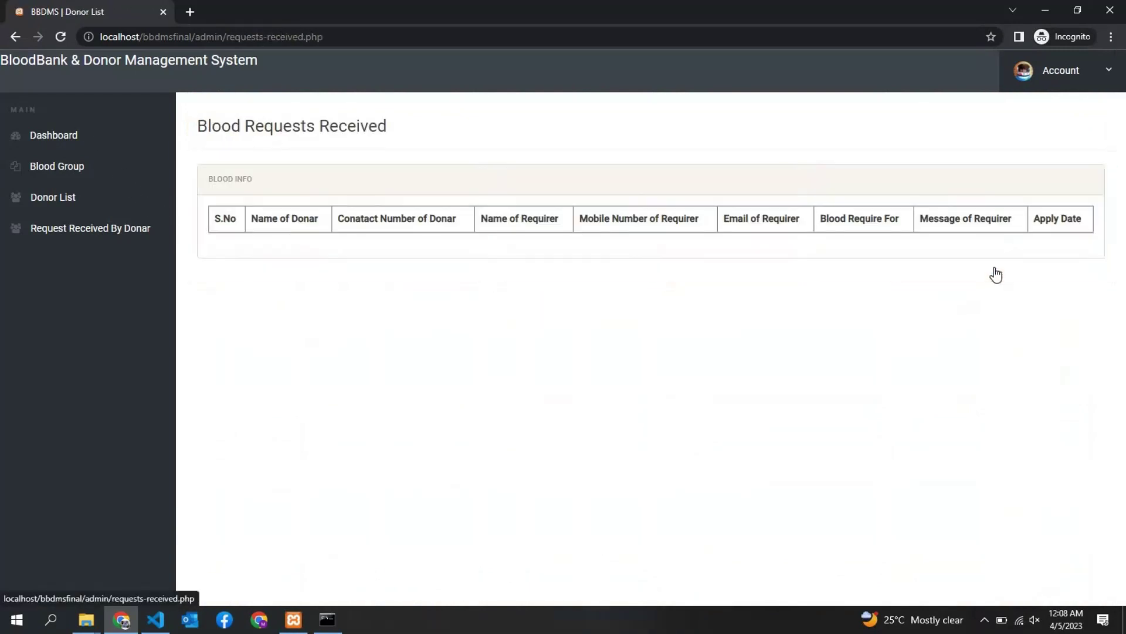
pyautogui.click(53, 231)
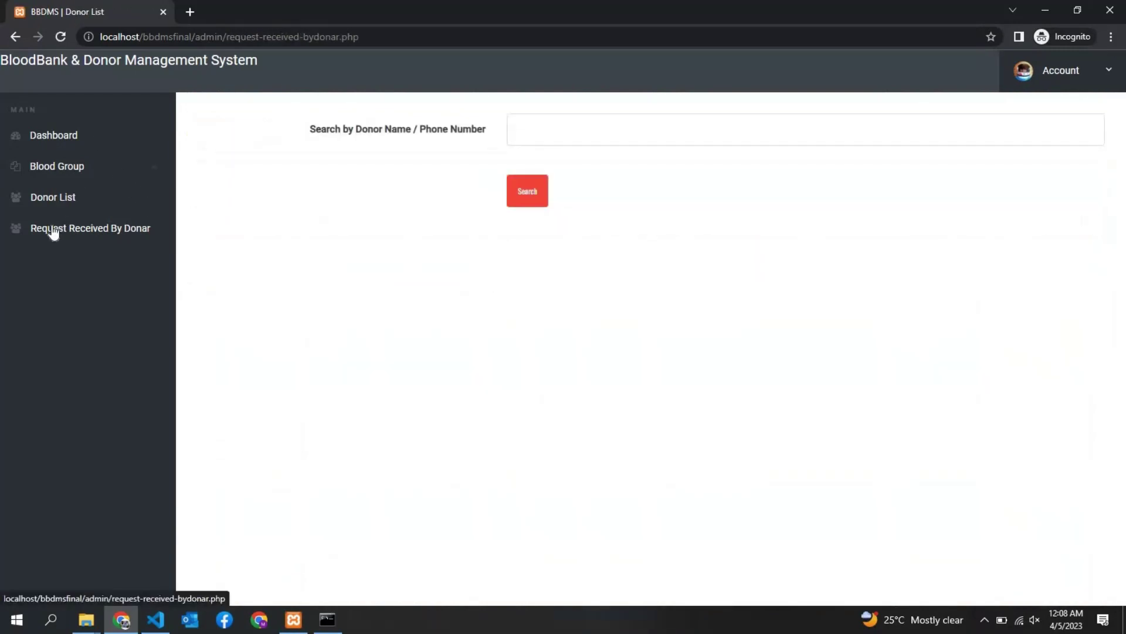
pyautogui.click(586, 131)
pyautogui.write('saad')
pyautogui.click(594, 168)
pyautogui.click(522, 200)
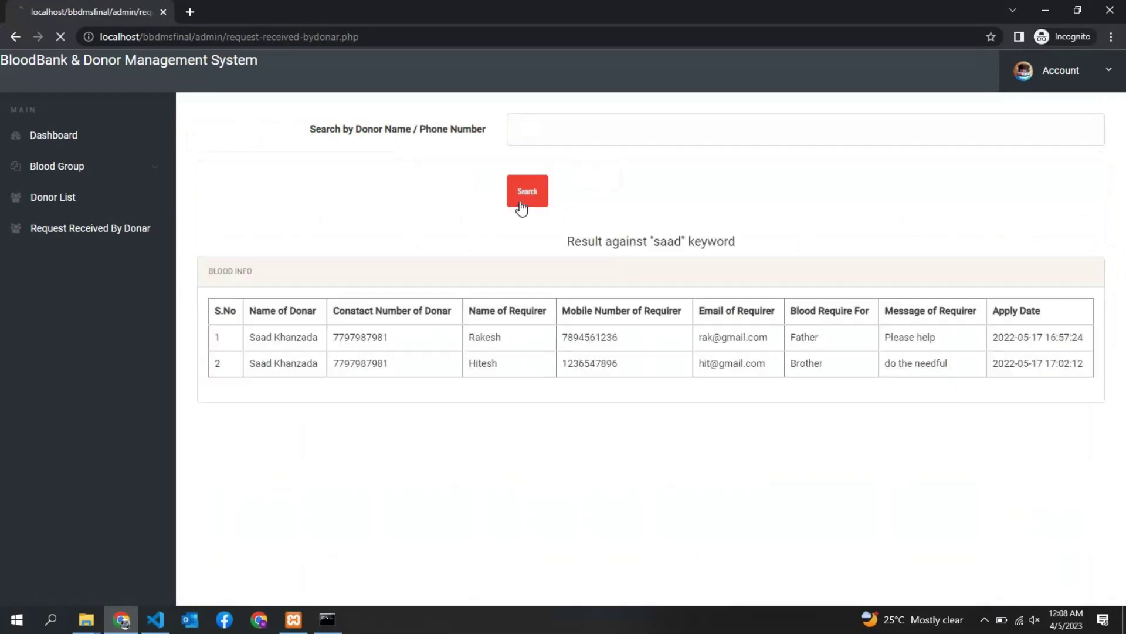
pyautogui.tripleClick(276, 337)
pyautogui.tripleClick(280, 364)
pyautogui.tripleClick(282, 310)
# Search requests received by donor doremon, then go to Blood Group > Add Blood Group
pyautogui.click(581, 129)
pyautogui.write('dorem')
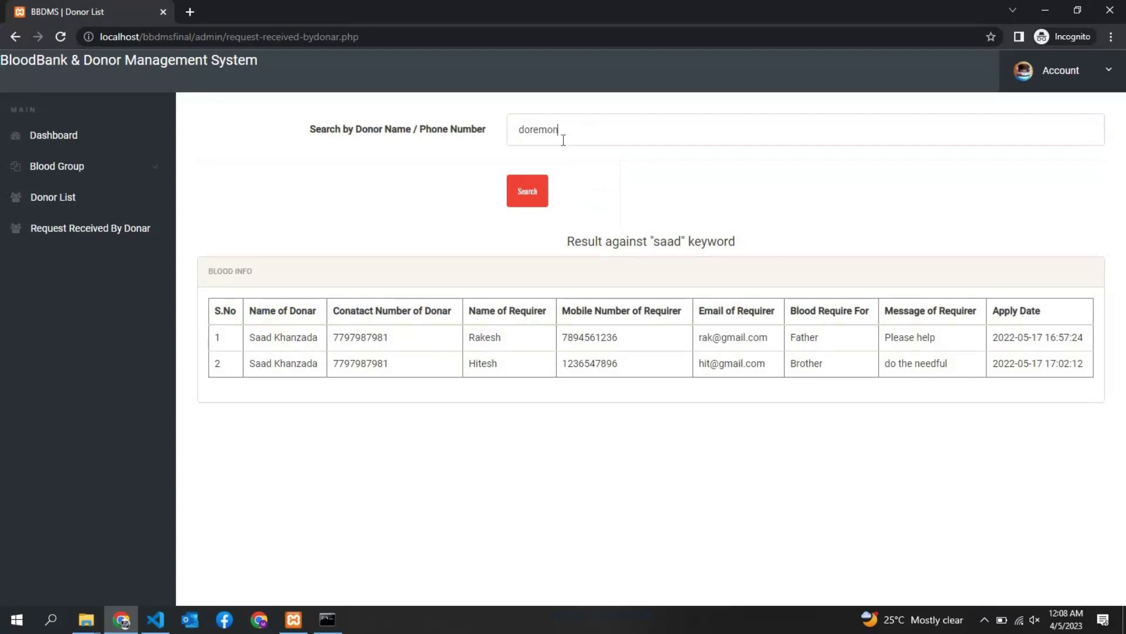
pyautogui.write('on')
pyautogui.click(525, 199)
pyautogui.click(425, 356)
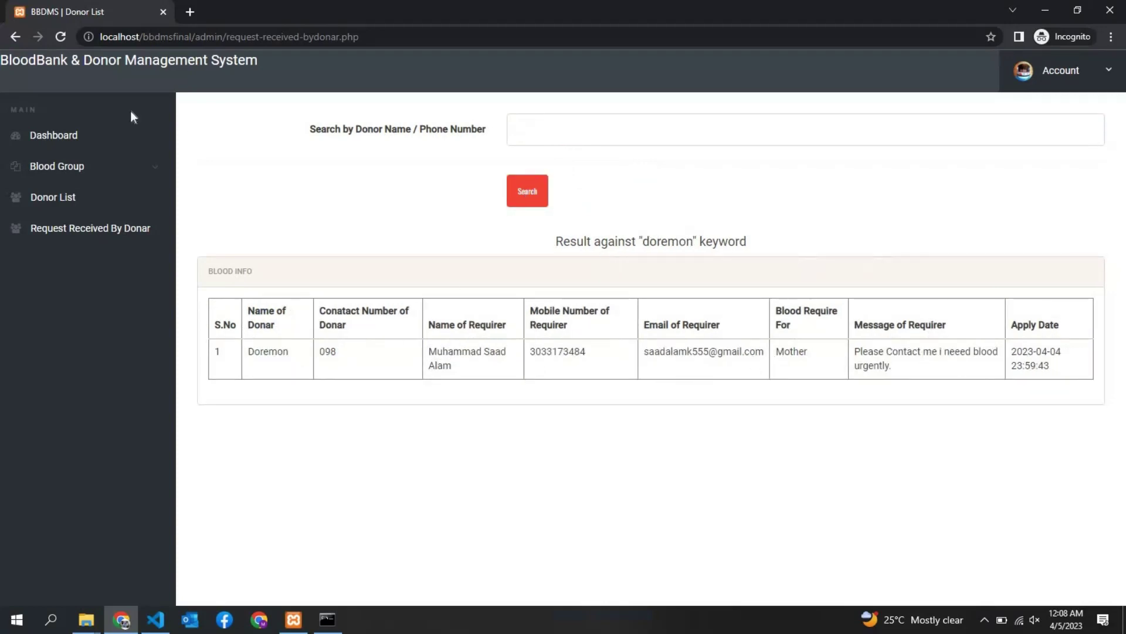
pyautogui.click(80, 170)
pyautogui.click(34, 197)
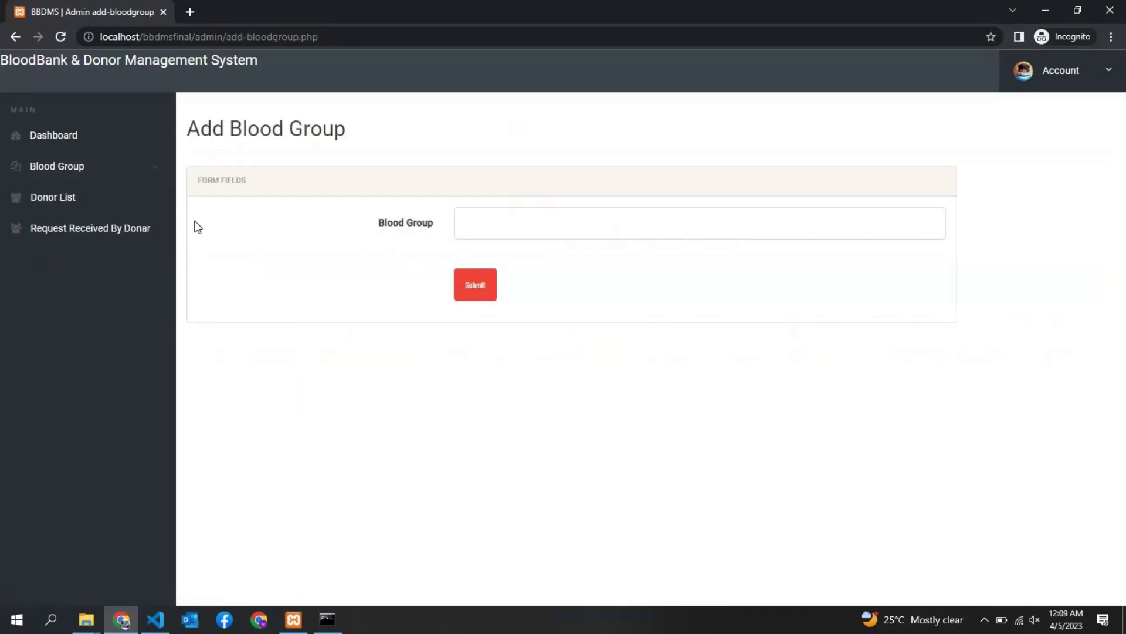
# Review the seven existing blood groups, submit a new one, and confirm the list now shows 8
pyautogui.click(121, 176)
pyautogui.click(93, 226)
pyautogui.moveTo(361, 345); pyautogui.dragTo(344, 563)
pyautogui.click(83, 171)
pyautogui.click(75, 197)
pyautogui.click(484, 296)
pyautogui.click(85, 173)
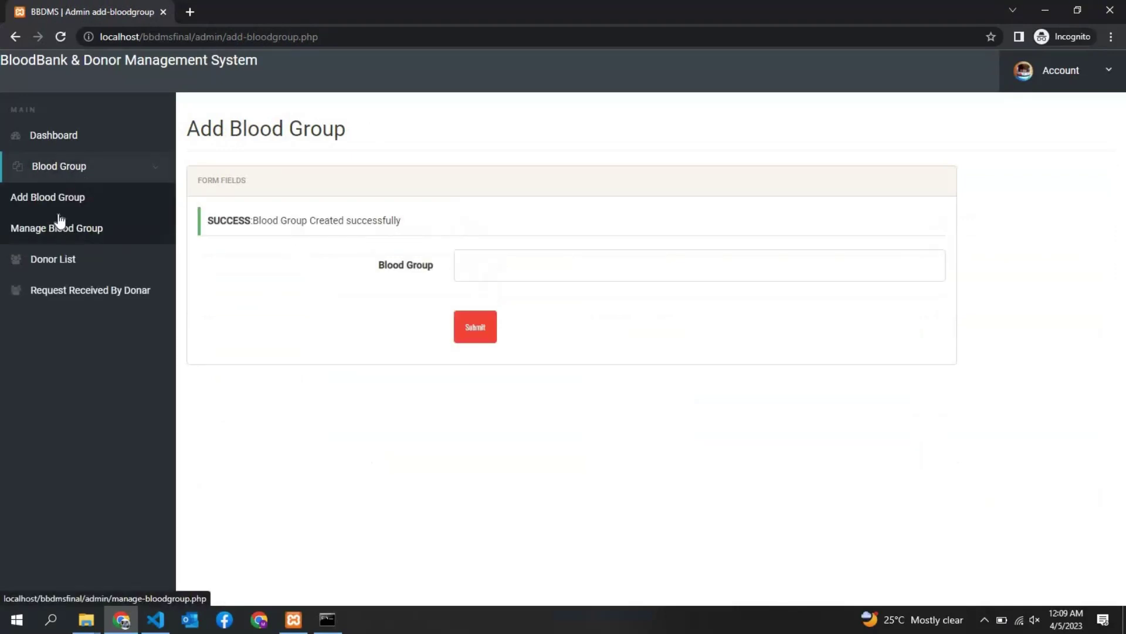
pyautogui.click(57, 227)
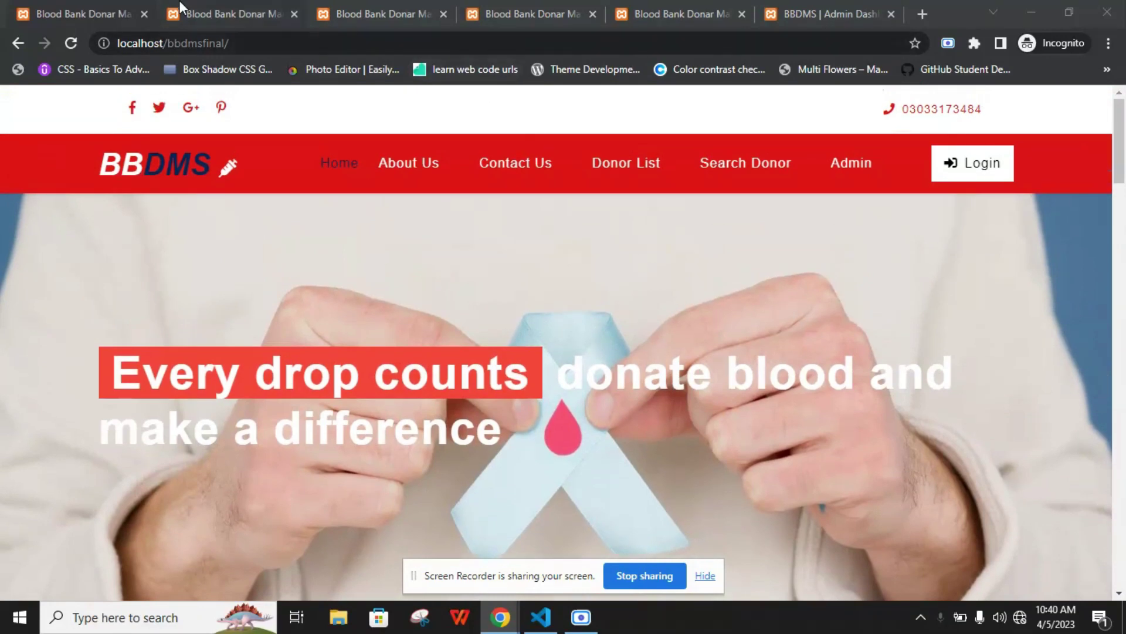
# Switch back to the home page tab and scroll through the donor cards
pyautogui.click(175, 8)
pyautogui.click(144, 41)
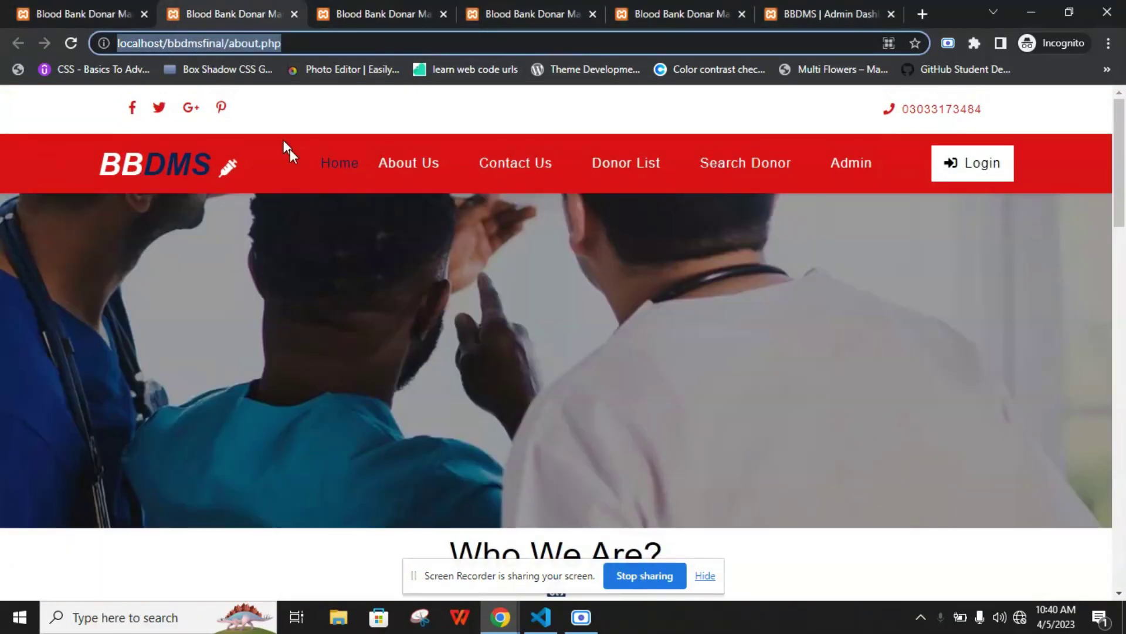
pyautogui.click(282, 118)
pyautogui.hotkey('ctrl', 'shift', 'Tab')
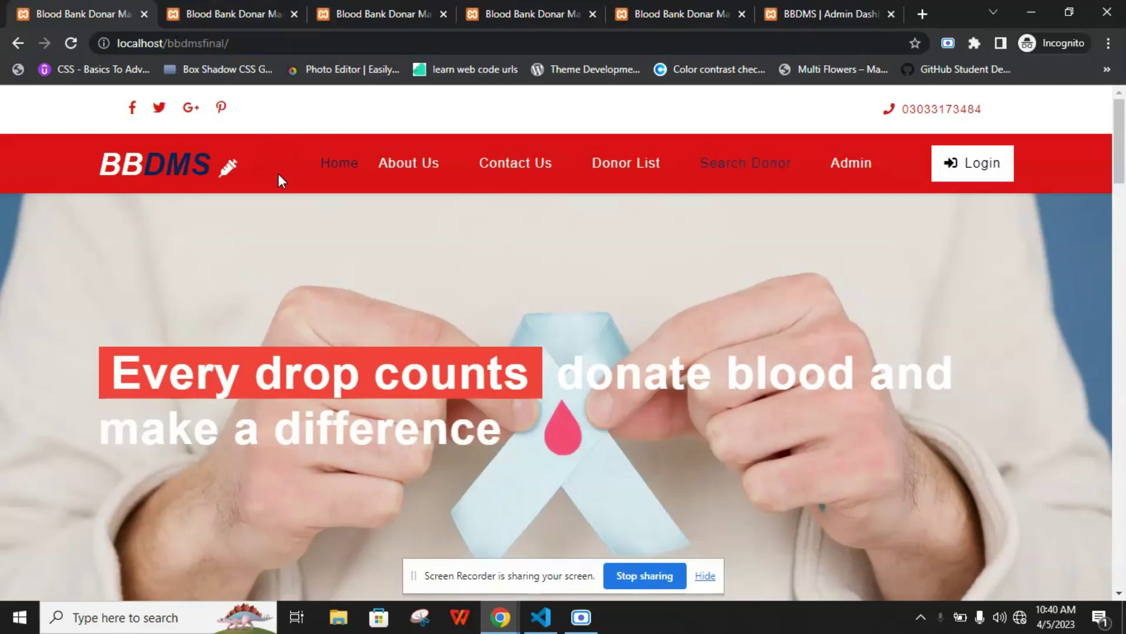
pyautogui.scroll(-1, 278, 173)
pyautogui.scroll(1, 280, 185)
pyautogui.scroll(-1, 284, 206)
pyautogui.scroll(1, 284, 206)
pyautogui.scroll(-10, 283, 205)
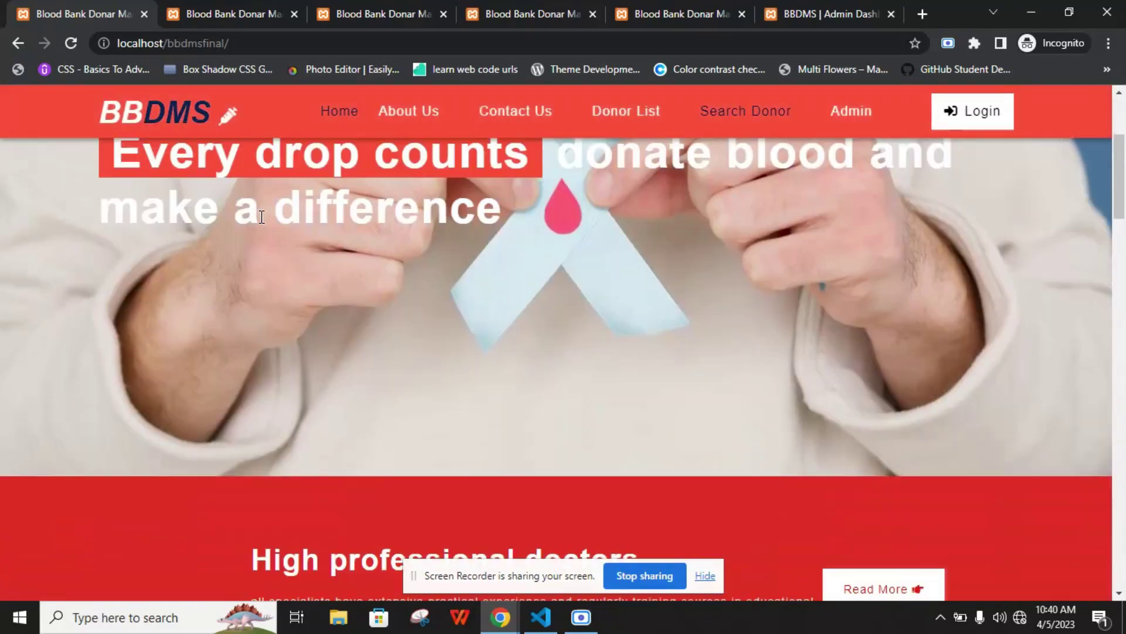
pyautogui.scroll(8, 260, 216)
pyautogui.scroll(-7, 259, 217)
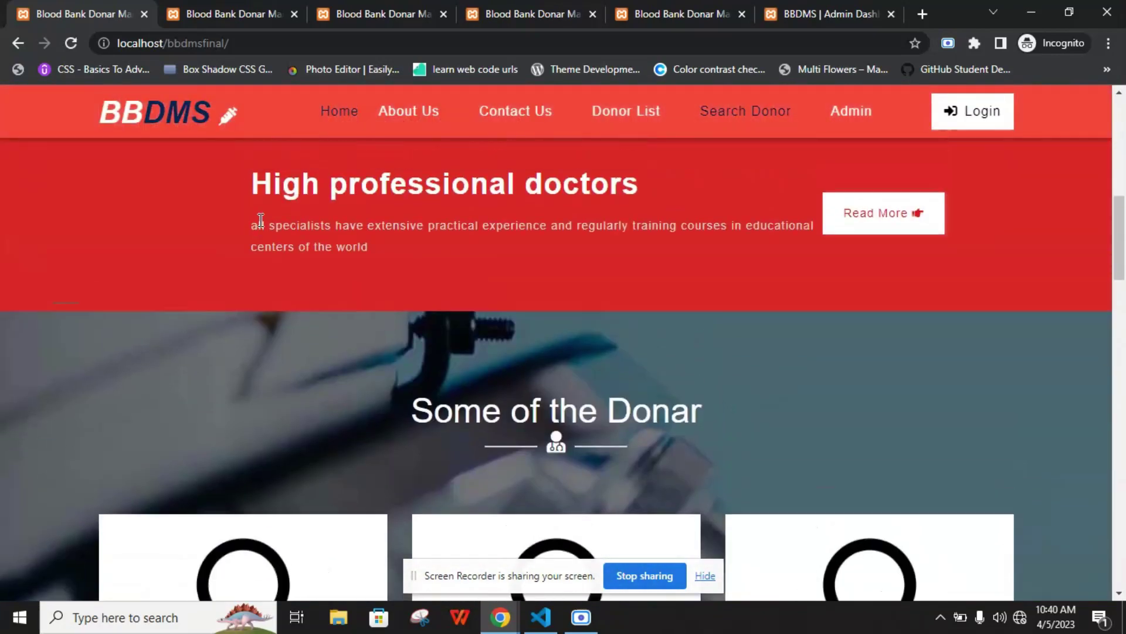
pyautogui.moveTo(253, 235); pyautogui.dragTo(400, 282)
pyautogui.click(368, 228)
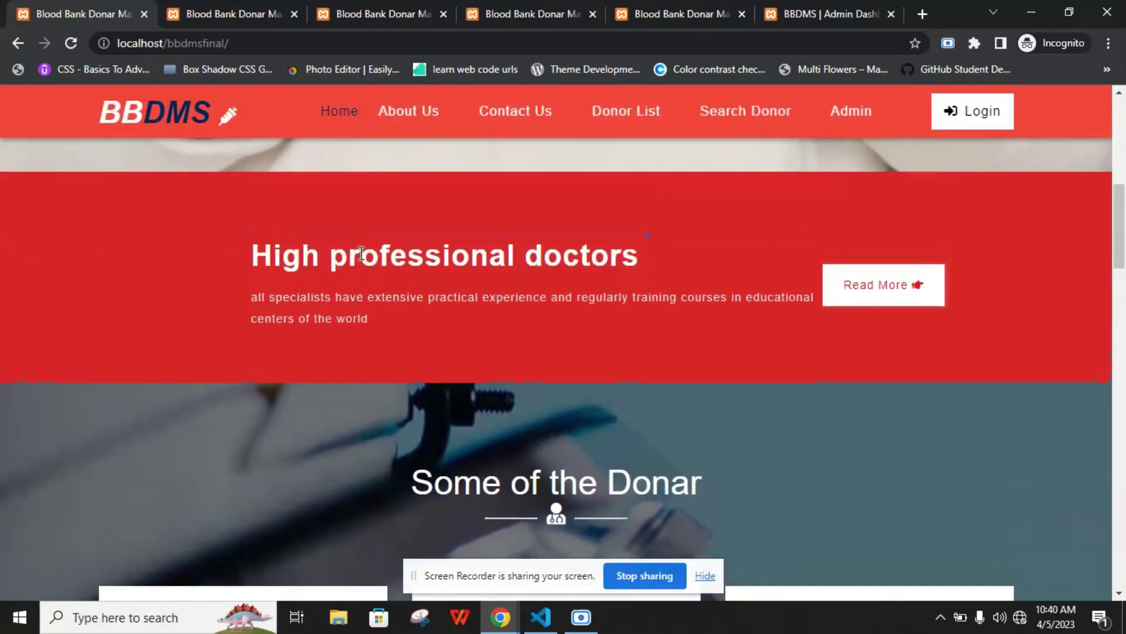
pyautogui.scroll(-5, 361, 253)
pyautogui.scroll(3, 395, 303)
pyautogui.moveTo(411, 346); pyautogui.dragTo(702, 346)
pyautogui.scroll(-5, 646, 327)
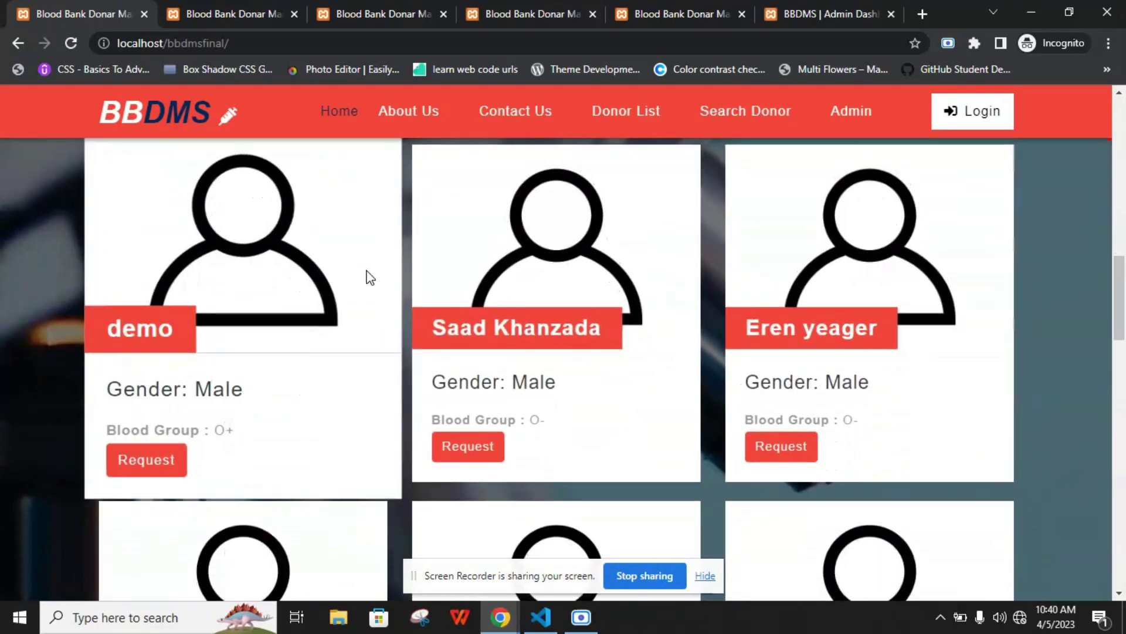
pyautogui.scroll(-8, 352, 310)
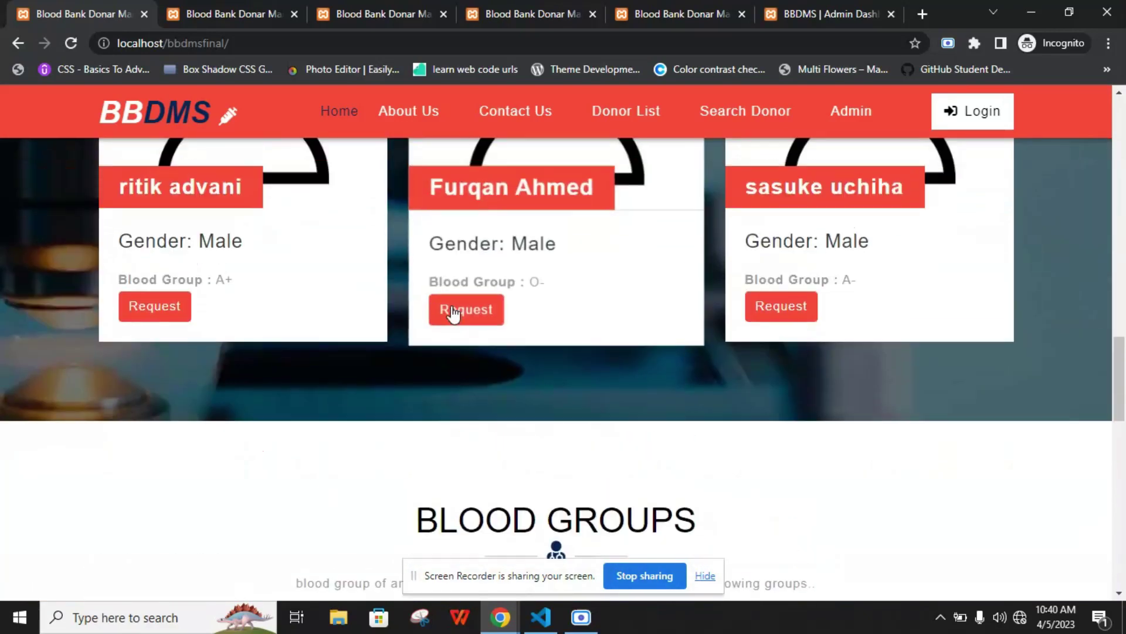
pyautogui.scroll(1, 452, 314)
pyautogui.moveTo(242, 258); pyautogui.dragTo(184, 264)
pyautogui.moveTo(214, 352); pyautogui.dragTo(271, 355)
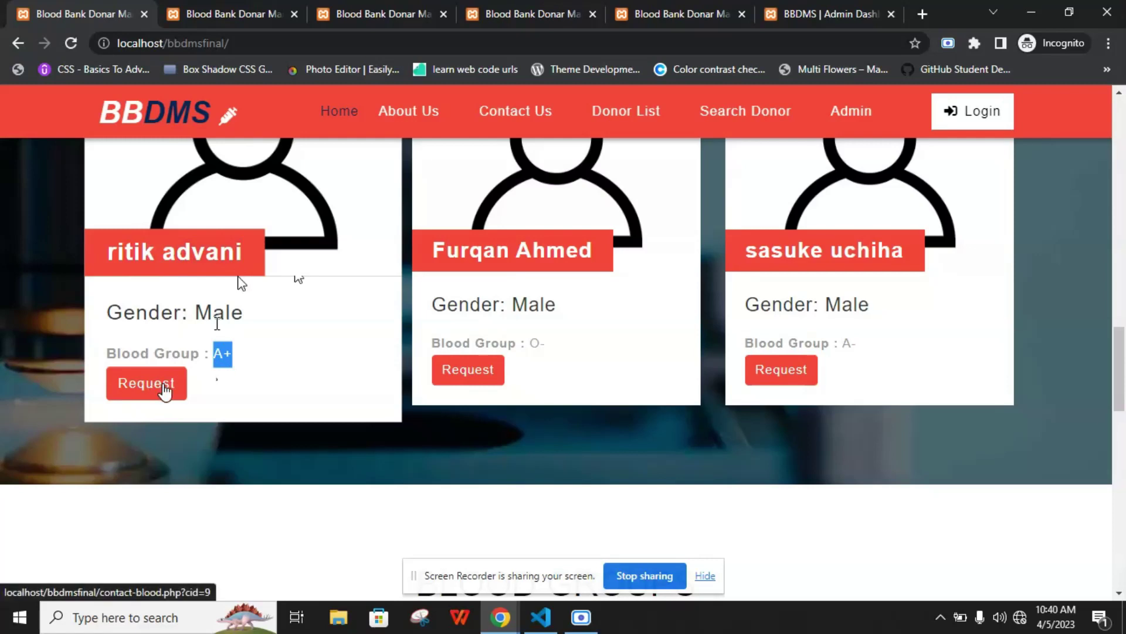
pyautogui.scroll(-15, 167, 385)
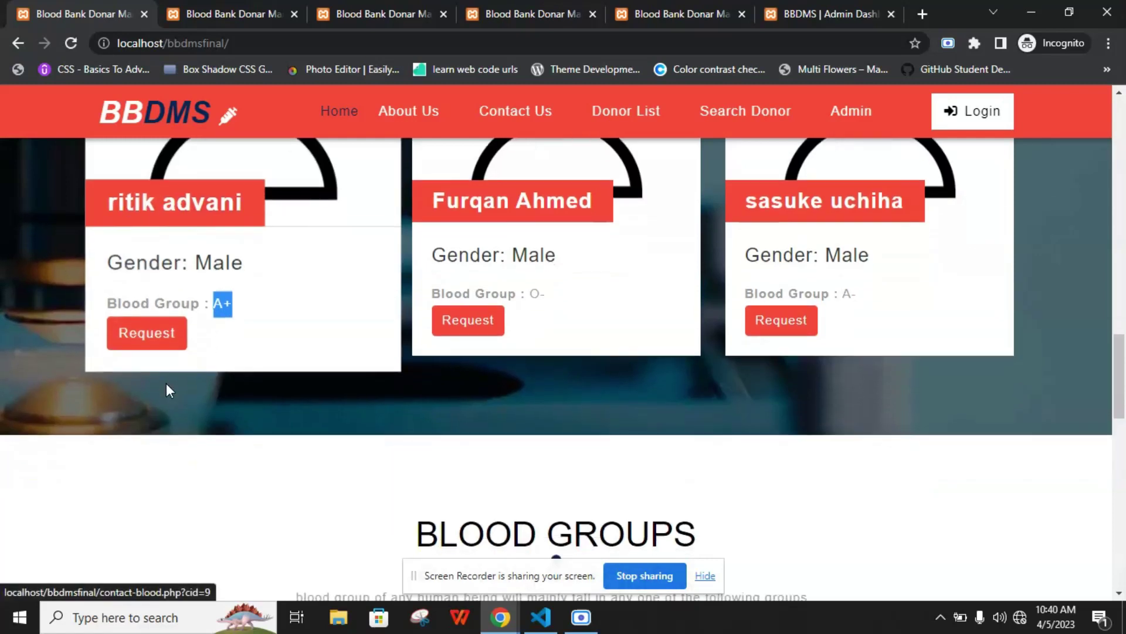
pyautogui.scroll(15, 168, 388)
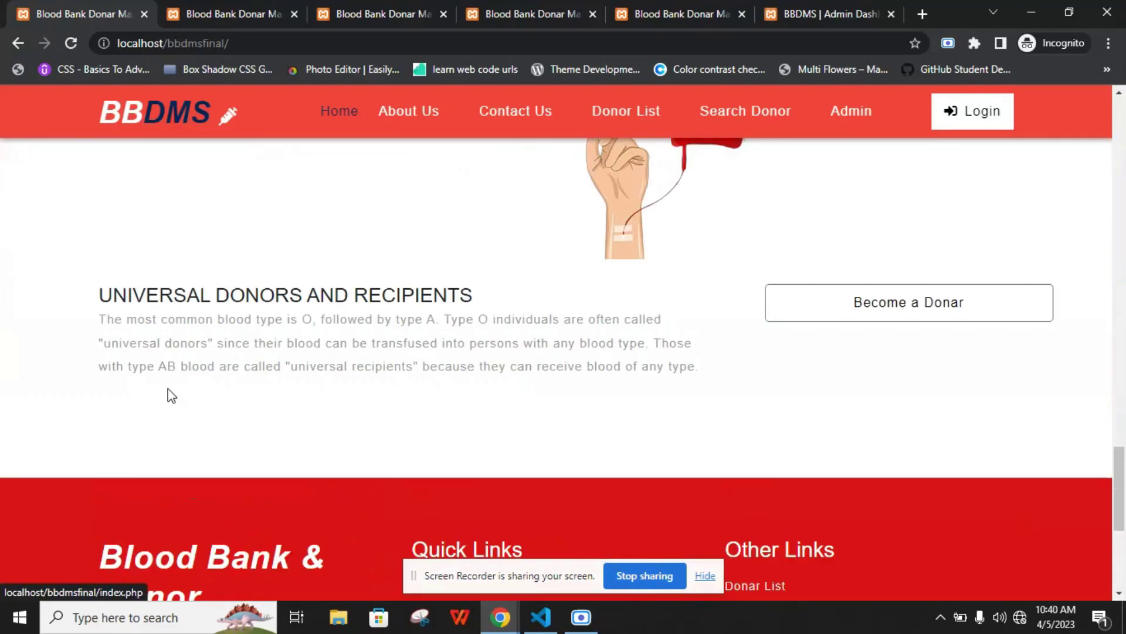
# Open About Us and scroll down to the 'Behind This Project?' section
pyautogui.click(408, 111)
pyautogui.scroll(-4, 319, 258)
pyautogui.scroll(-3, 319, 266)
pyautogui.scroll(2, 319, 264)
pyautogui.moveTo(352, 324)
pyautogui.mouseDown()
pyautogui.moveTo(594, 367)
pyautogui.moveTo(337, 317)
pyautogui.mouseUp()
pyautogui.click(335, 312)
pyautogui.scroll(-5, 329, 294)
pyautogui.moveTo(356, 232); pyautogui.dragTo(157, 230)
pyautogui.scroll(-3, 177, 241)
# Search donors by blood group O- with the Location field left blank
pyautogui.scroll(-3, 441, 280)
pyautogui.scroll(1, 441, 280)
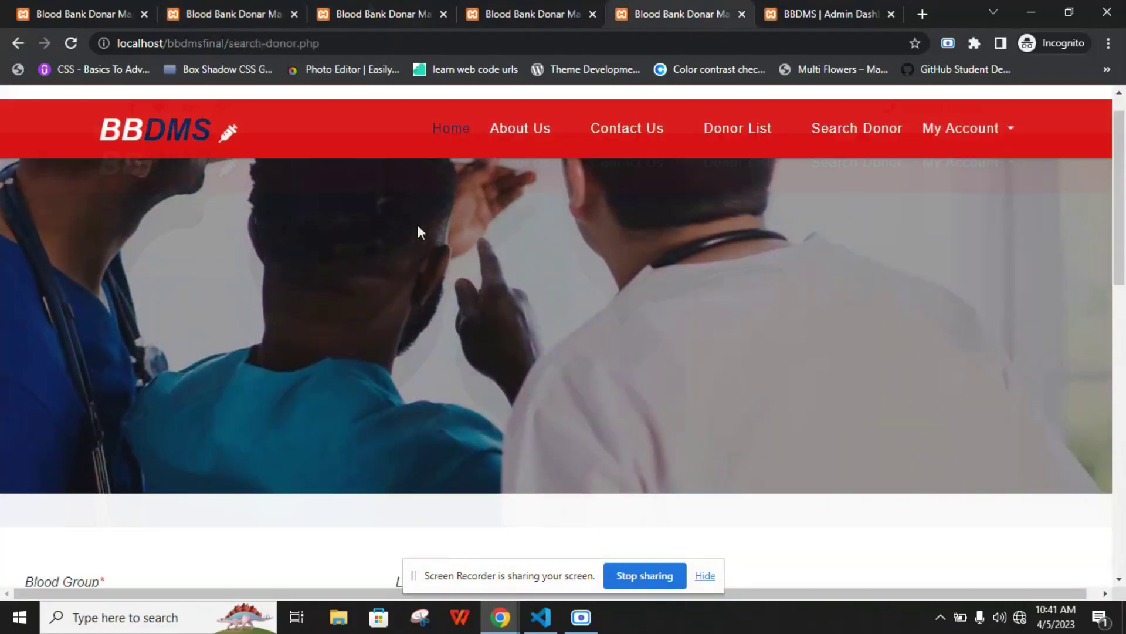
pyautogui.scroll(-7, 418, 230)
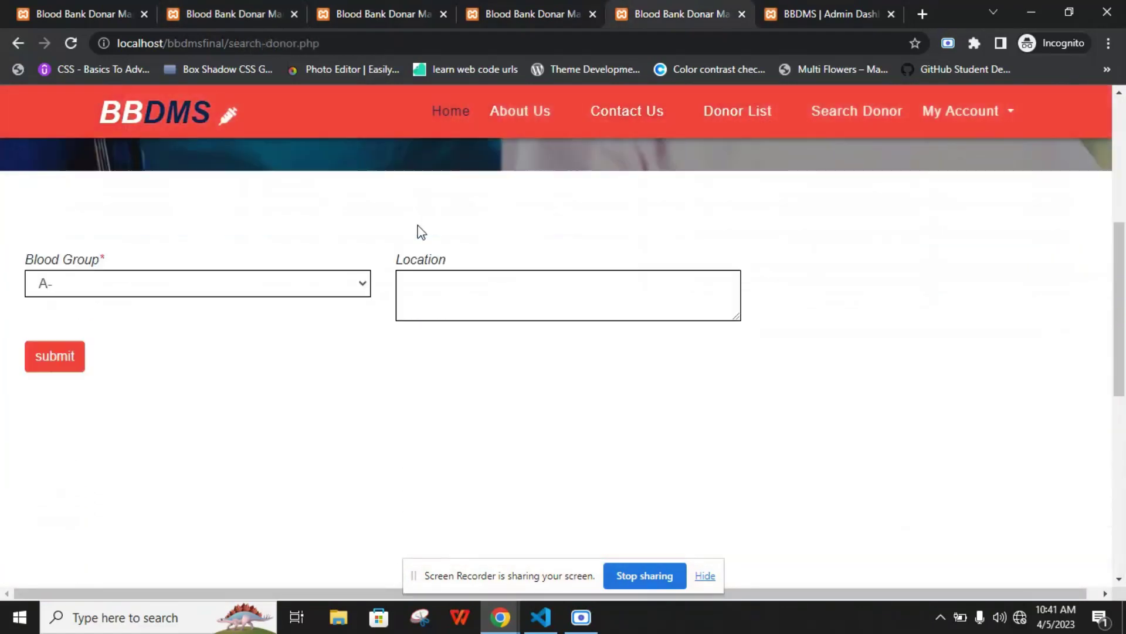
pyautogui.click(320, 185)
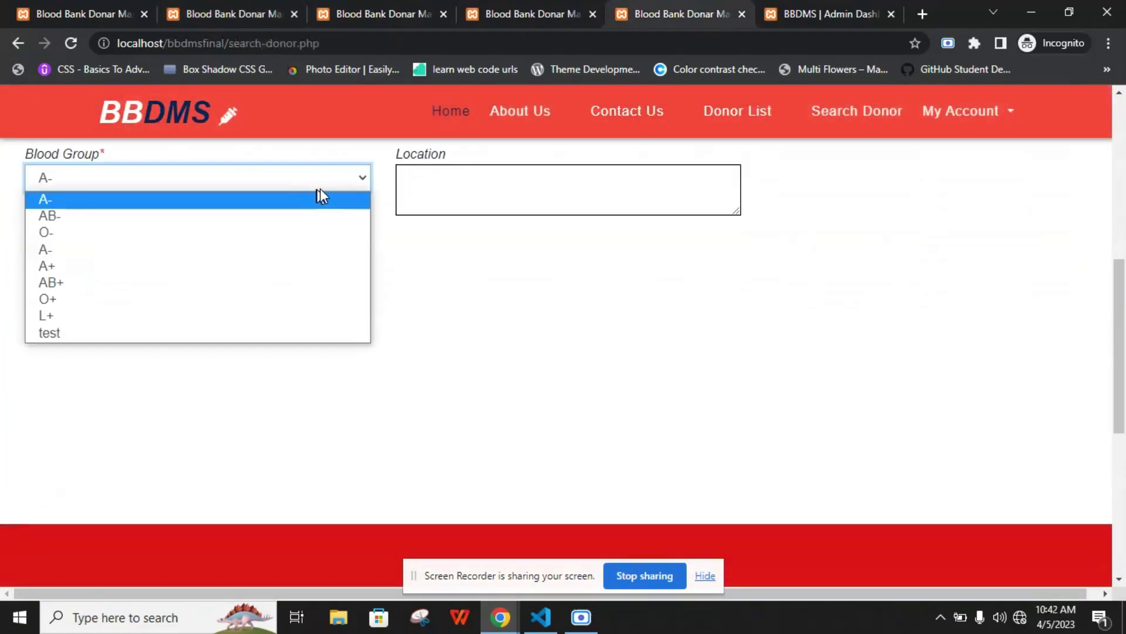
pyautogui.click(252, 233)
pyautogui.click(463, 206)
pyautogui.click(273, 249)
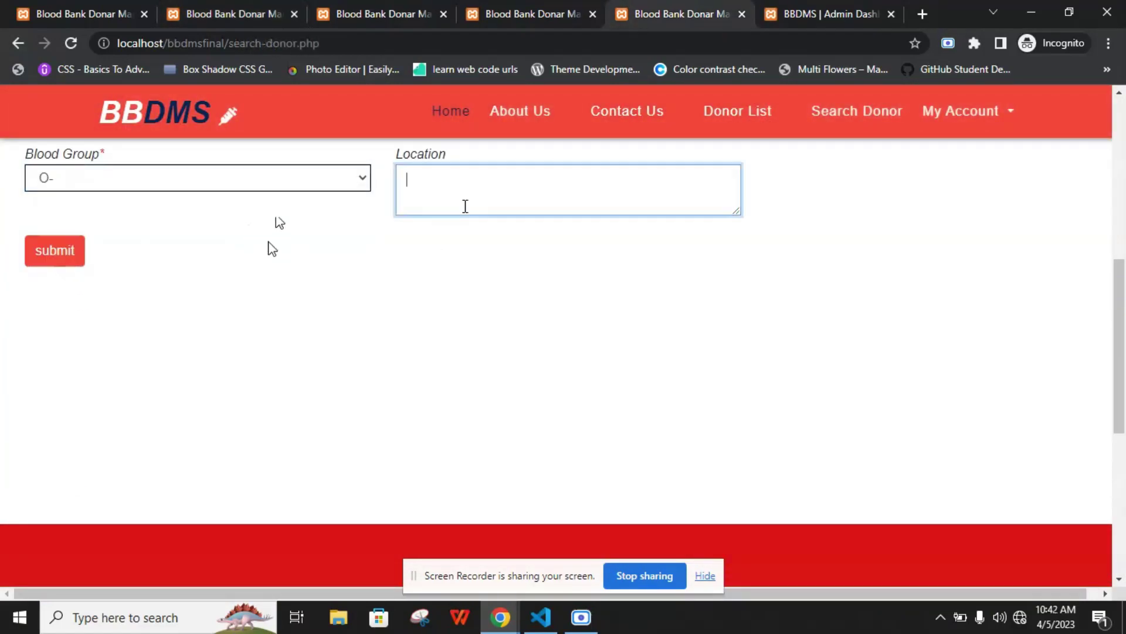
pyautogui.click(36, 263)
# Scroll through the two matching O- donor cards and their details
pyautogui.scroll(-10, 162, 273)
pyautogui.scroll(-10, 163, 272)
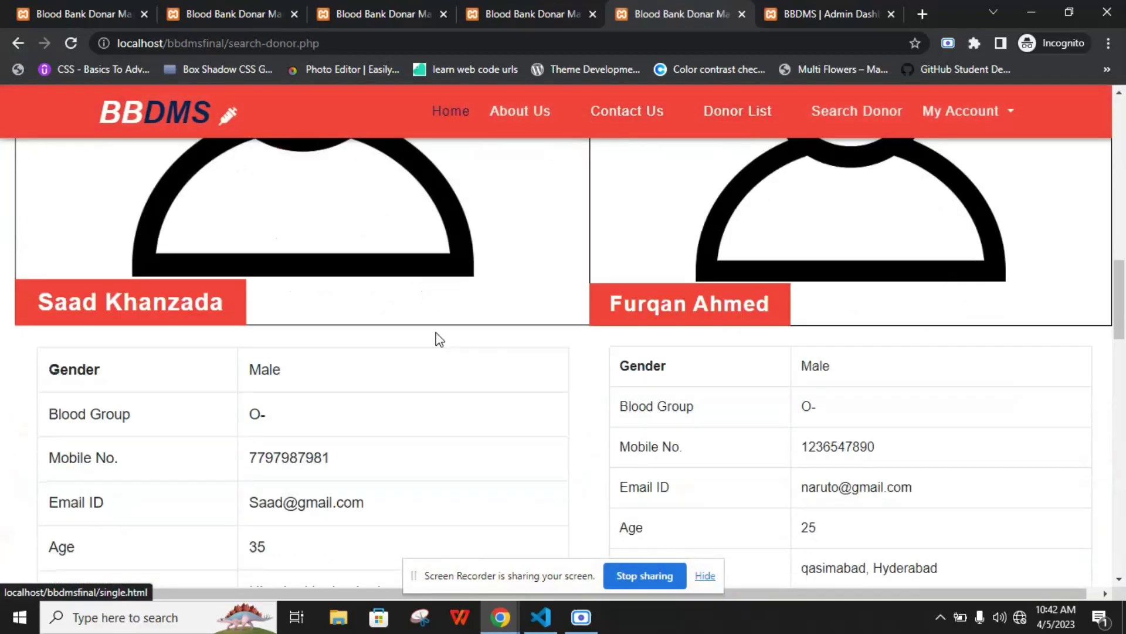
pyautogui.scroll(-12, 437, 323)
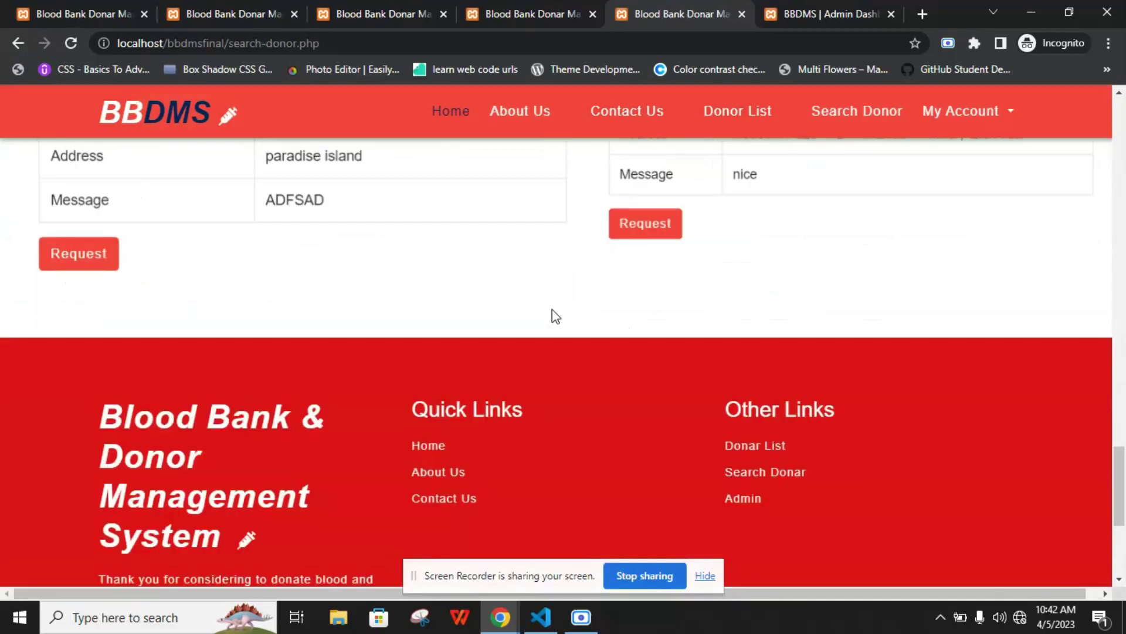
pyautogui.scroll(6, 603, 244)
pyautogui.scroll(15, 548, 266)
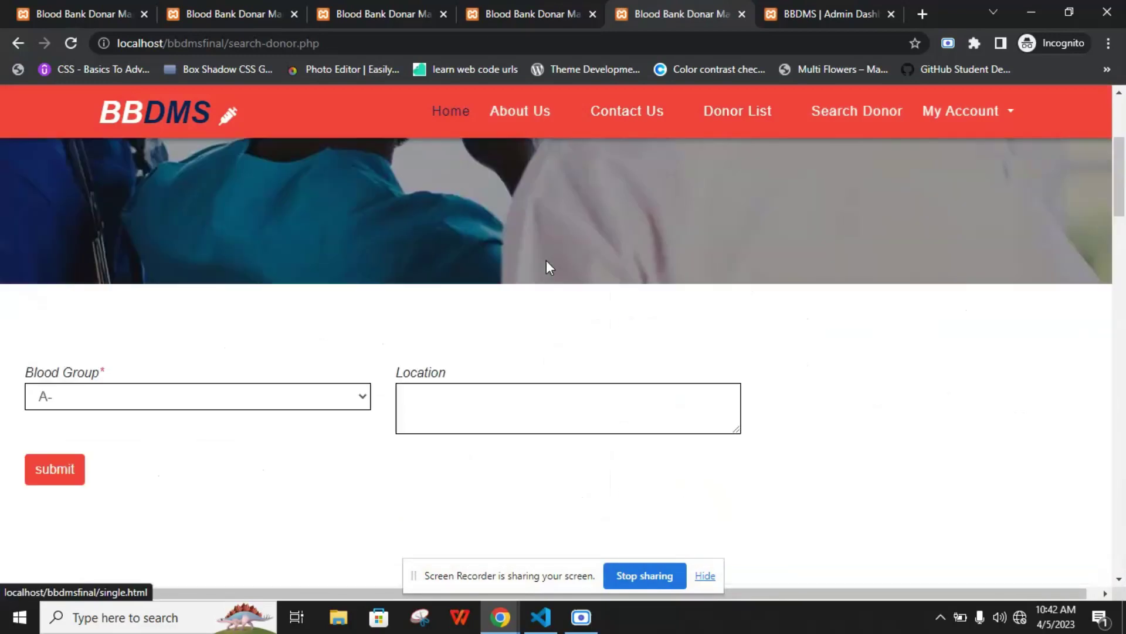
# Switch to the admin Dashboard and check its counts: 9 listed groups, 9 registered, 14 requests
pyautogui.hotkey('ctrl', 'Tab')
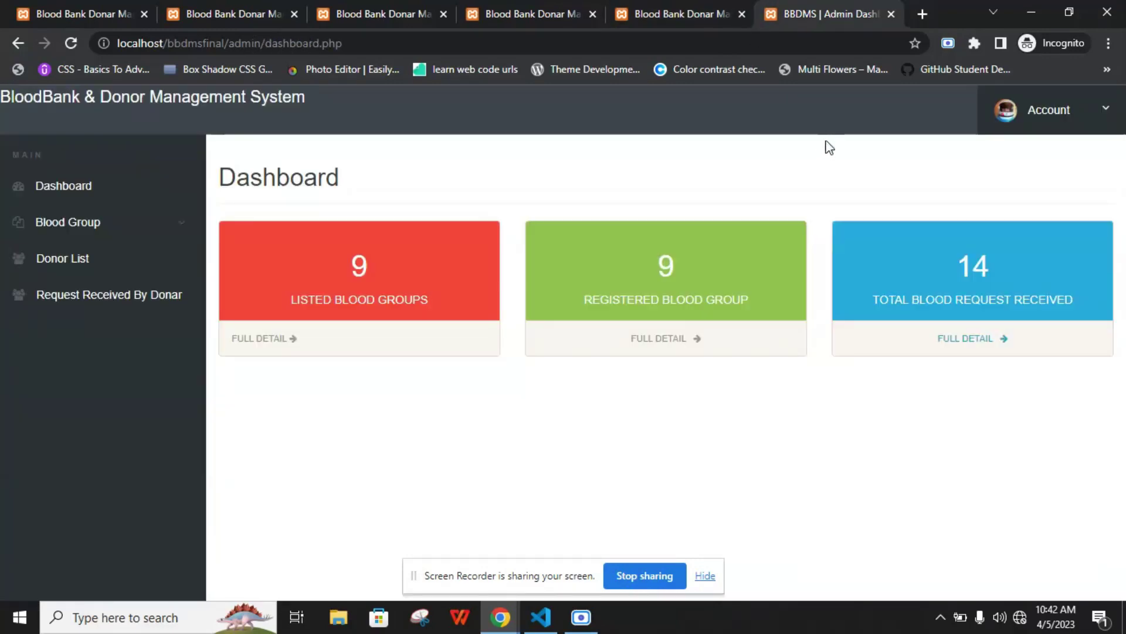
pyautogui.moveTo(249, 176); pyautogui.dragTo(339, 202)
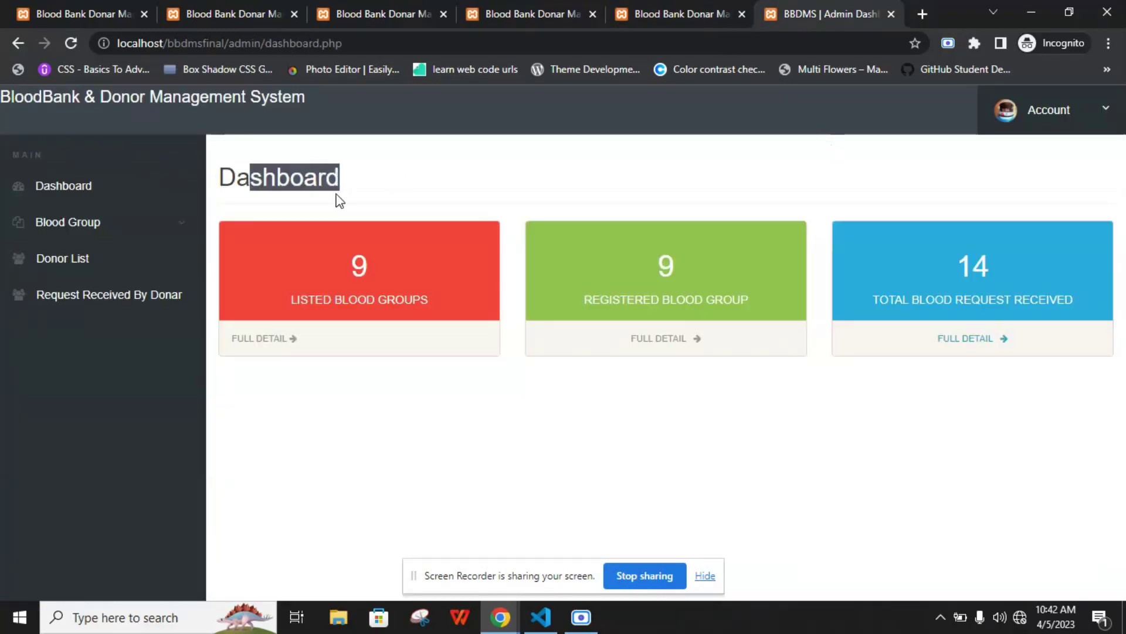
pyautogui.moveTo(300, 299); pyautogui.dragTo(409, 297)
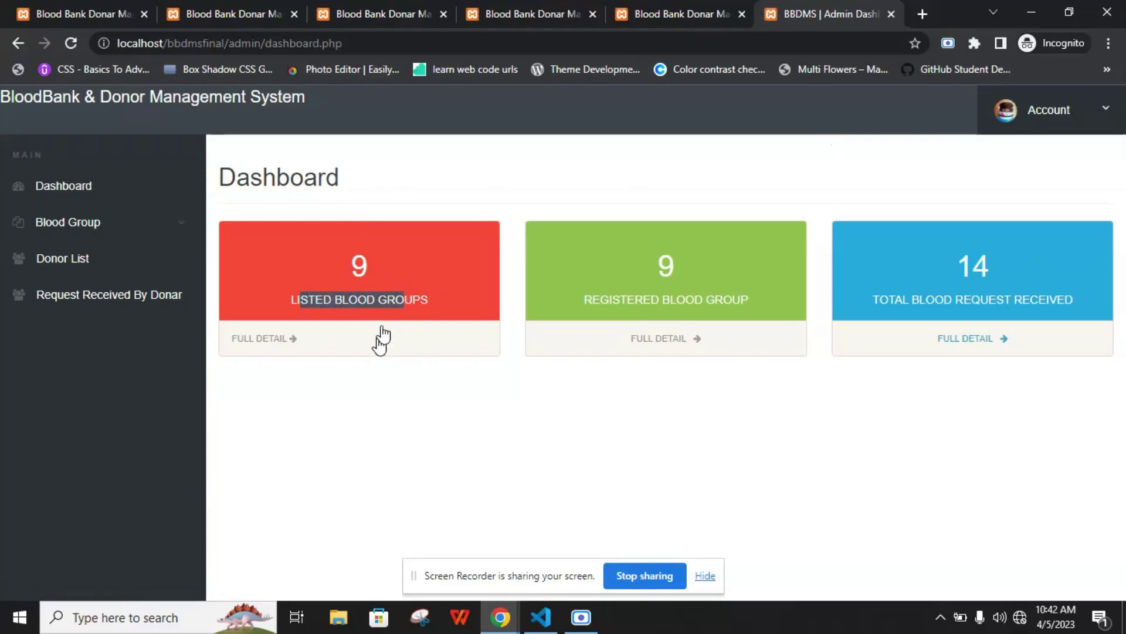
pyautogui.doubleClick(359, 265)
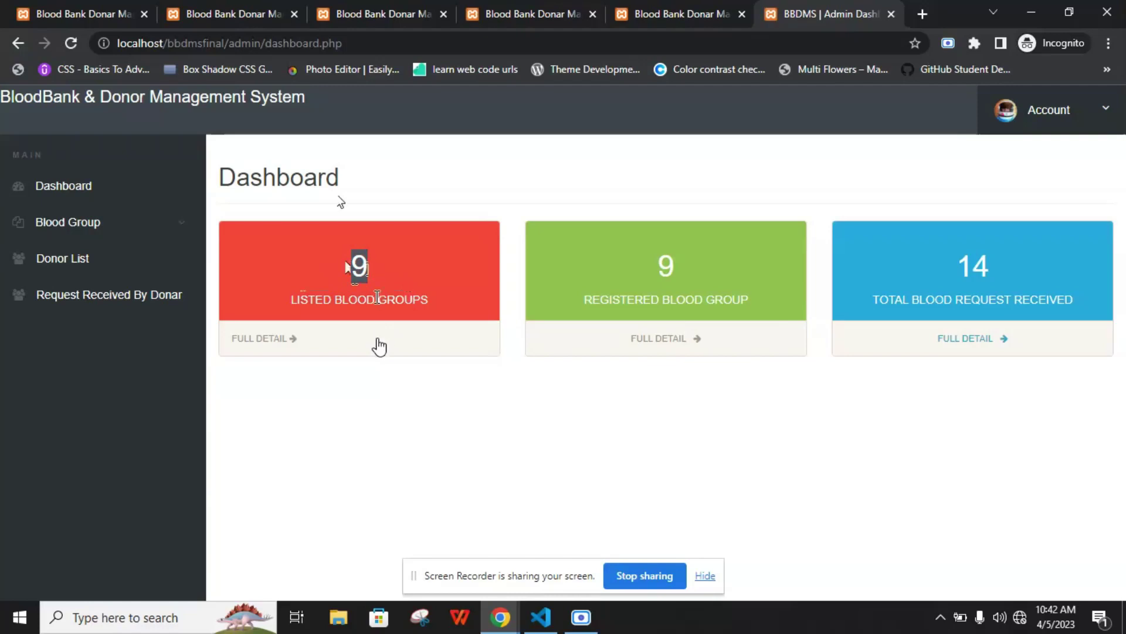
pyautogui.moveTo(377, 297); pyautogui.dragTo(328, 297)
pyautogui.moveTo(635, 300); pyautogui.dragTo(761, 301)
pyautogui.click(755, 298)
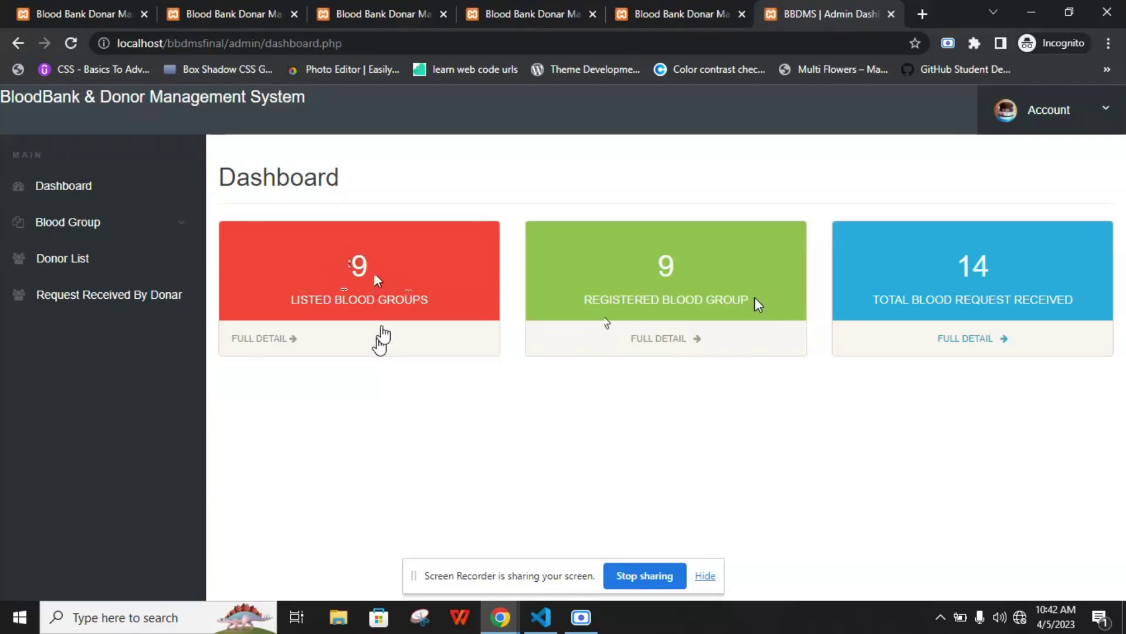
pyautogui.moveTo(883, 317); pyautogui.dragTo(1028, 305)
pyautogui.moveTo(991, 265); pyautogui.dragTo(976, 264)
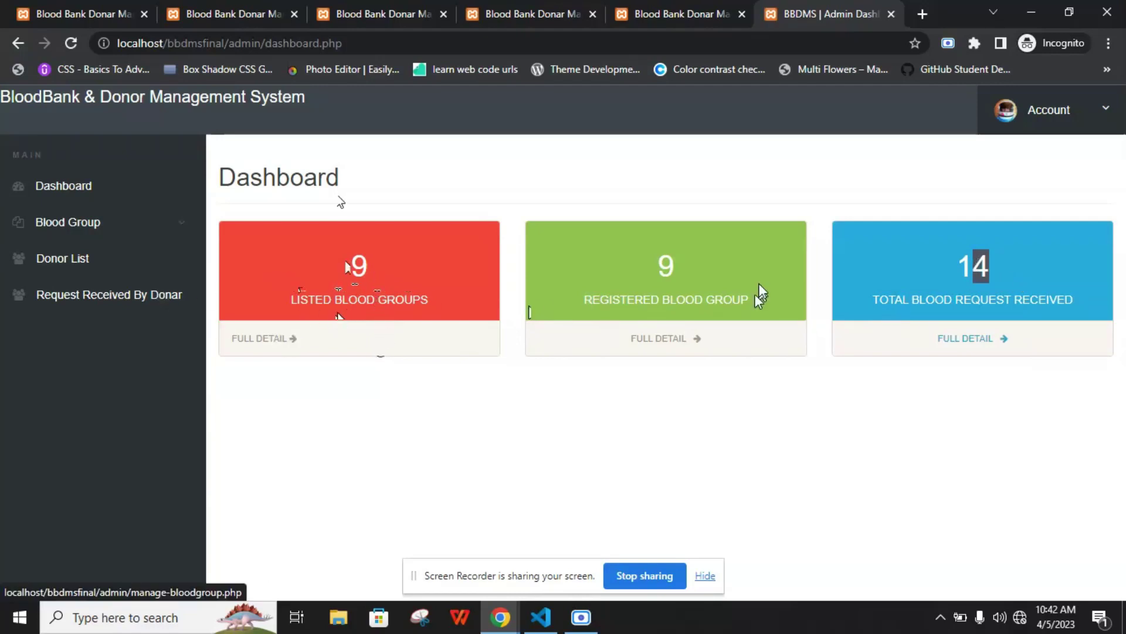
pyautogui.click(287, 340)
# Look over the Manage Blood Groups table, including the first group's creation date
pyautogui.moveTo(283, 188); pyautogui.dragTo(463, 193)
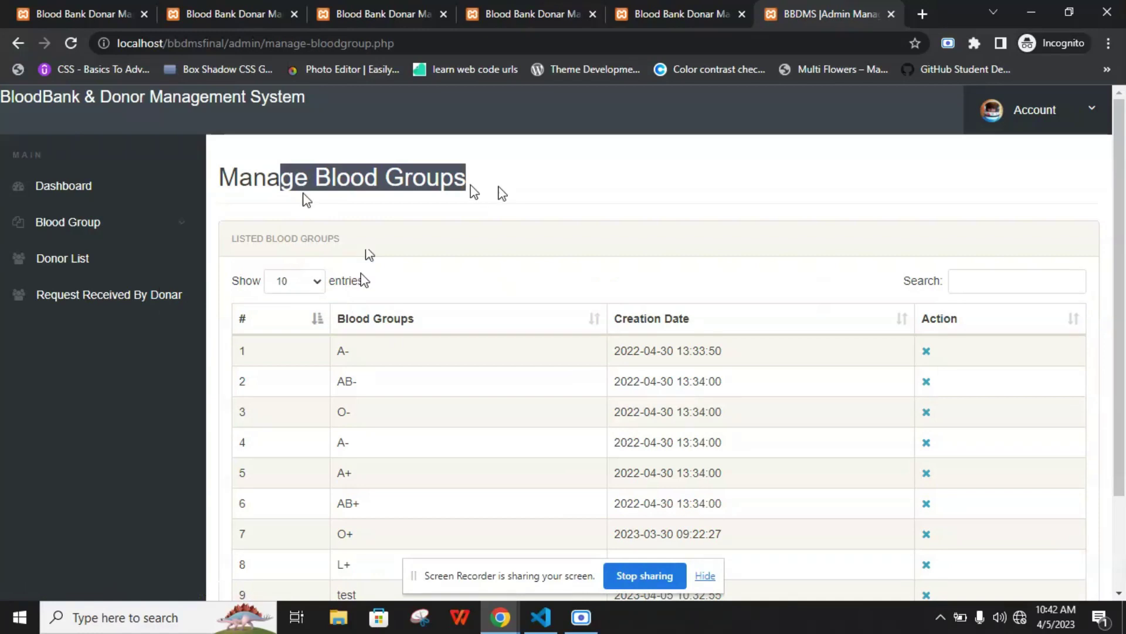
pyautogui.click(472, 192)
pyautogui.scroll(-2, 472, 193)
pyautogui.scroll(2, 473, 214)
pyautogui.scroll(-2, 415, 256)
pyautogui.moveTo(352, 477); pyautogui.dragTo(381, 281)
pyautogui.click(382, 288)
pyautogui.moveTo(640, 233); pyautogui.dragTo(737, 232)
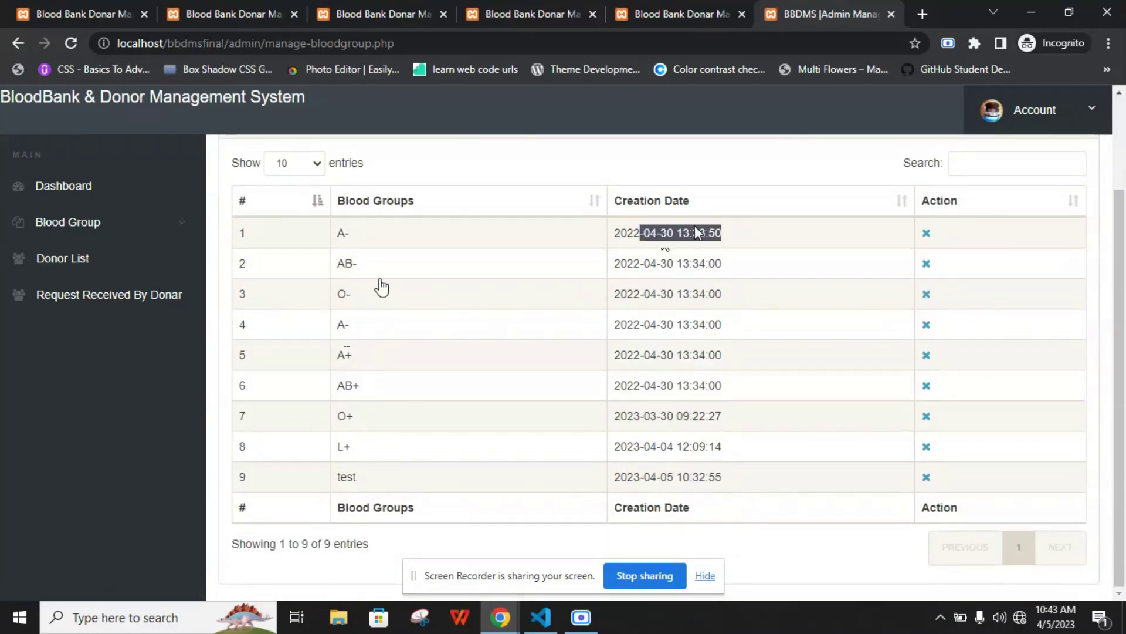
pyautogui.click(715, 236)
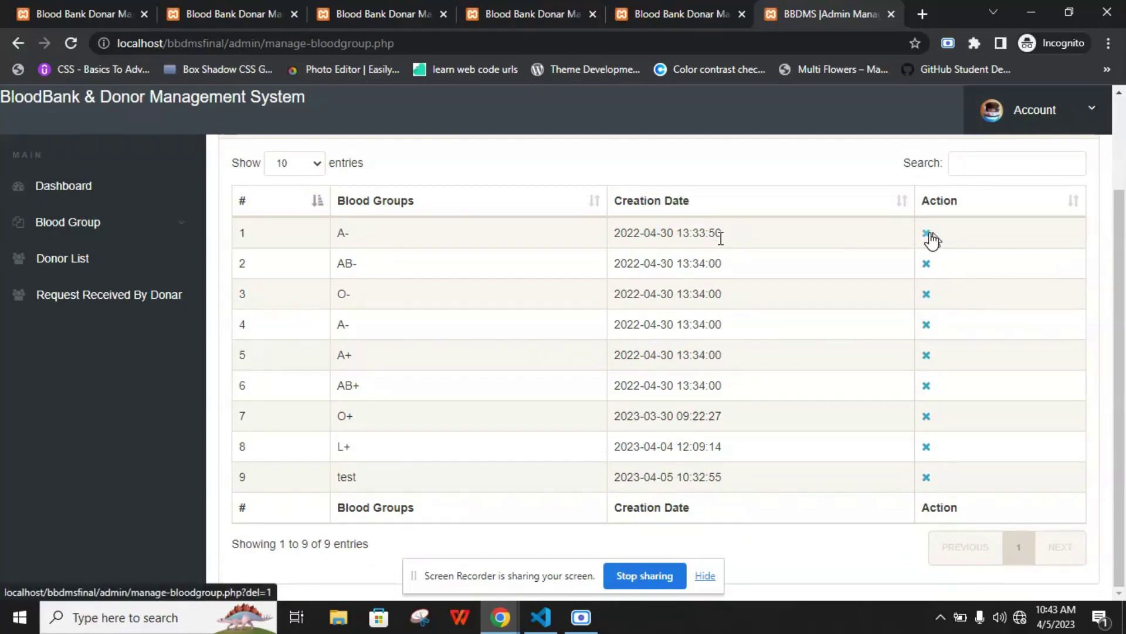
# Delete the first A- blood group and confirm the deletion
pyautogui.click(927, 235)
pyautogui.click(642, 139)
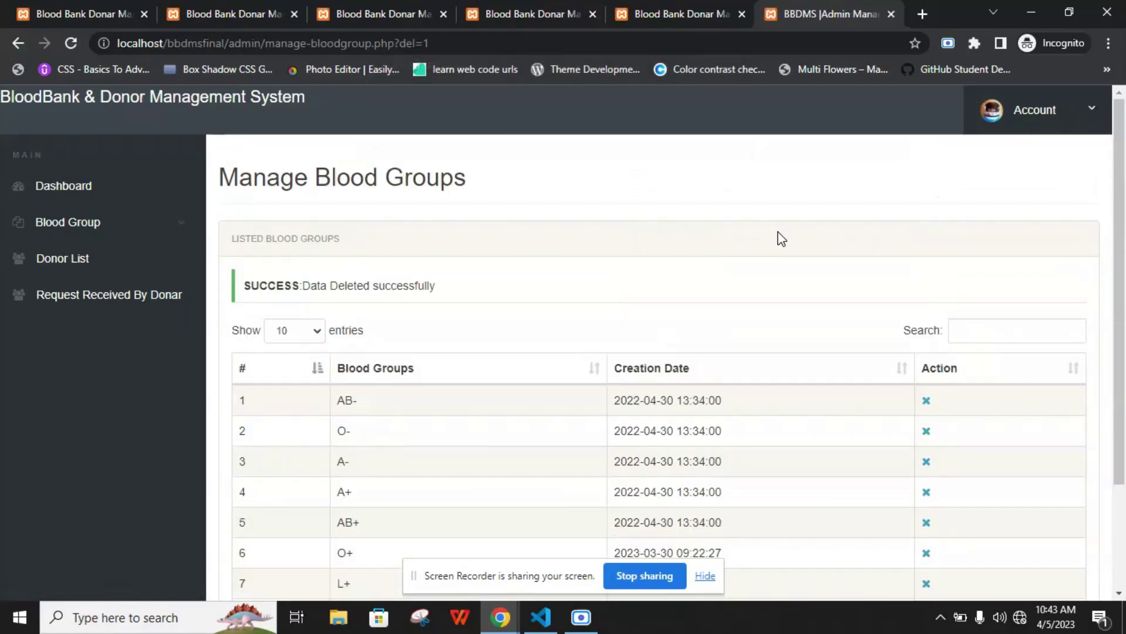
pyautogui.scroll(-2, 778, 231)
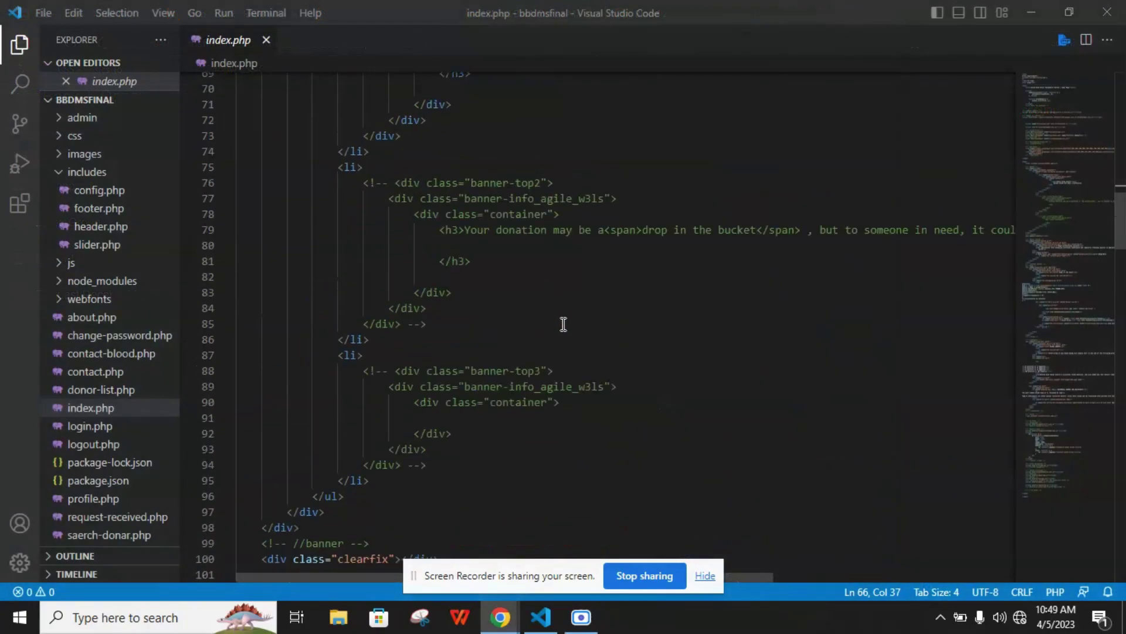
# Select a block of code in the currently open file and scroll through it
pyautogui.scroll(15, 565, 327)
pyautogui.moveTo(255, 95); pyautogui.dragTo(401, 284)
pyautogui.scroll(-20, 405, 285)
pyautogui.scroll(-20, 404, 286)
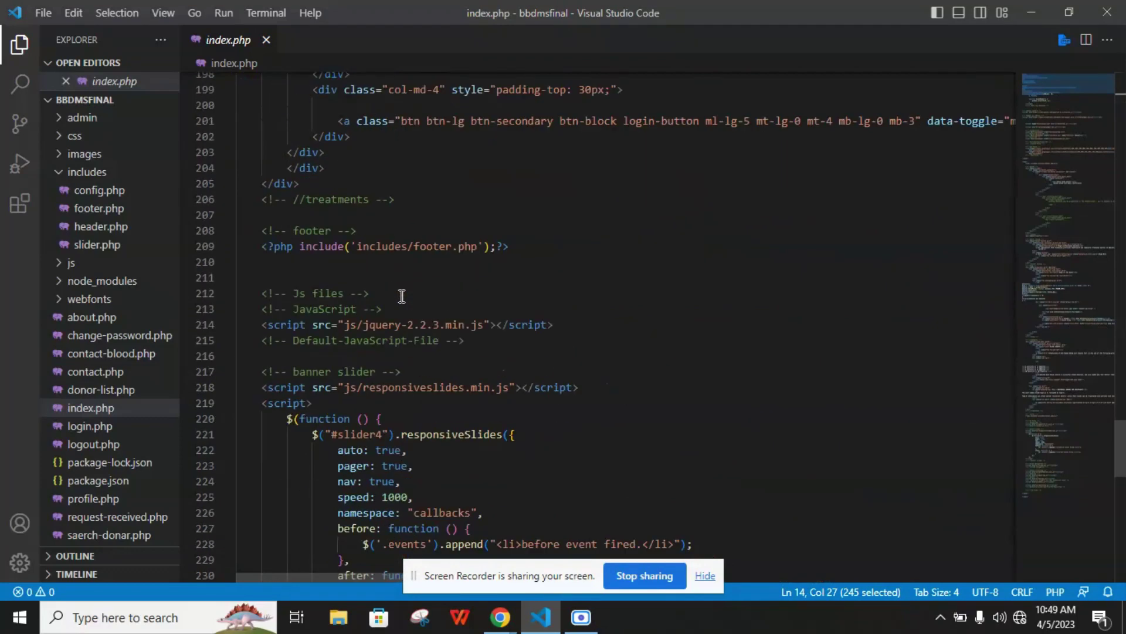
pyautogui.scroll(-10, 402, 296)
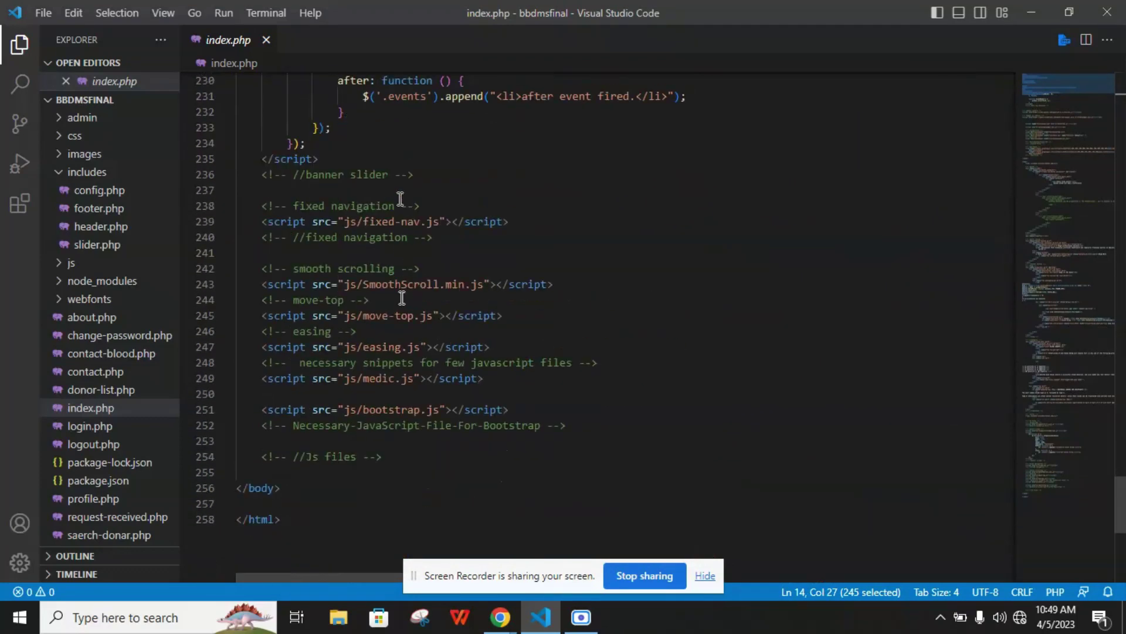
pyautogui.scroll(1, 404, 298)
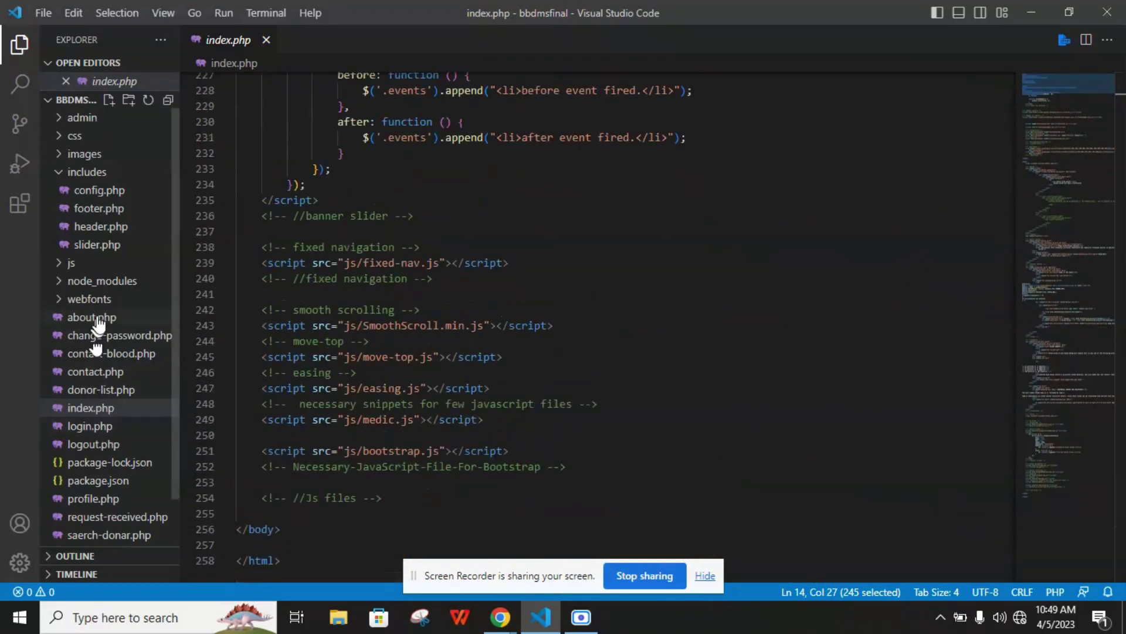
# Open about.php and read through its about-section and team social-link markup
pyautogui.click(94, 318)
pyautogui.scroll(-12, 378, 243)
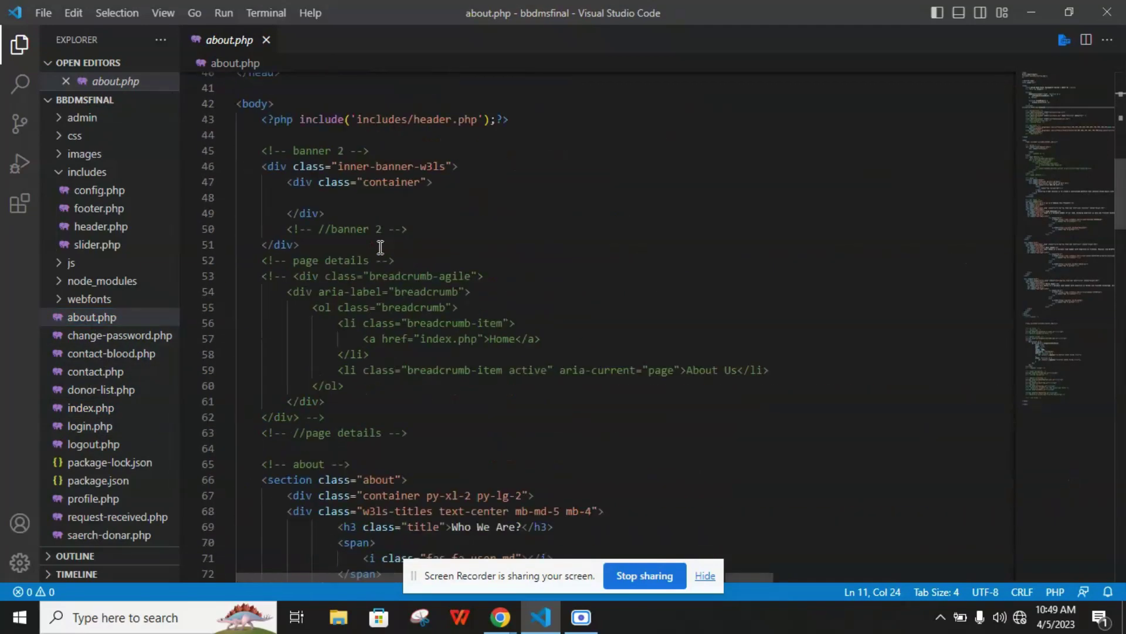
pyautogui.scroll(-3, 328, 258)
pyautogui.moveTo(332, 393); pyautogui.dragTo(435, 308)
pyautogui.scroll(-2, 391, 322)
pyautogui.scroll(-7, 364, 352)
pyautogui.scroll(-3, 434, 308)
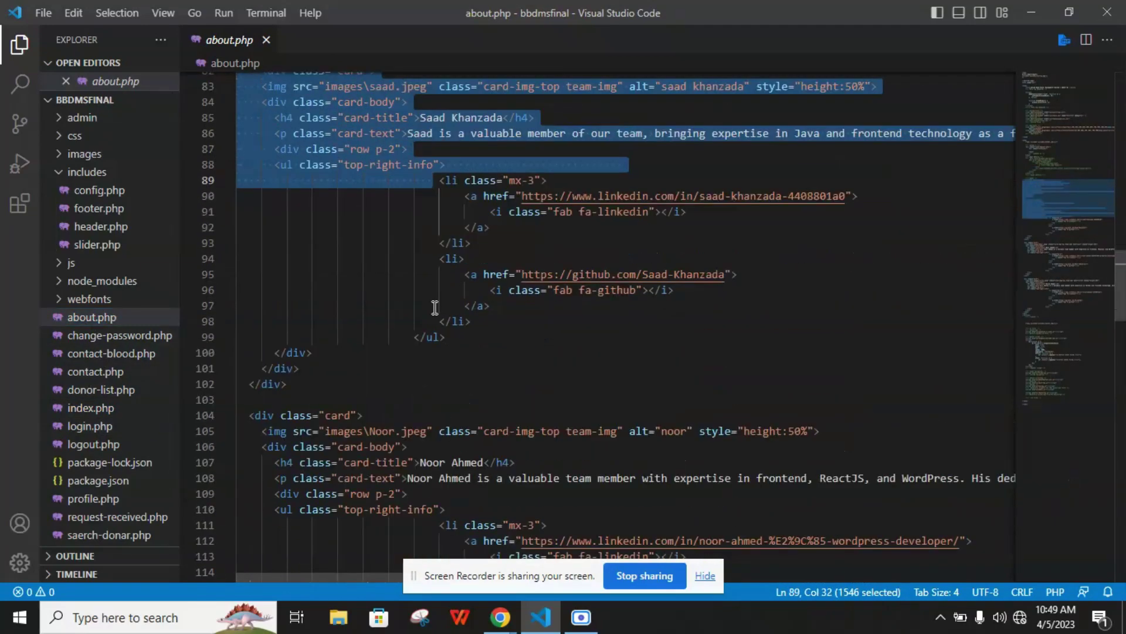
pyautogui.press('Escape')
pyautogui.keyDown('shift'); pyautogui.click(473, 320); pyautogui.keyUp('shift')
pyautogui.scroll(-14, 408, 270)
pyautogui.scroll(-9, 408, 270)
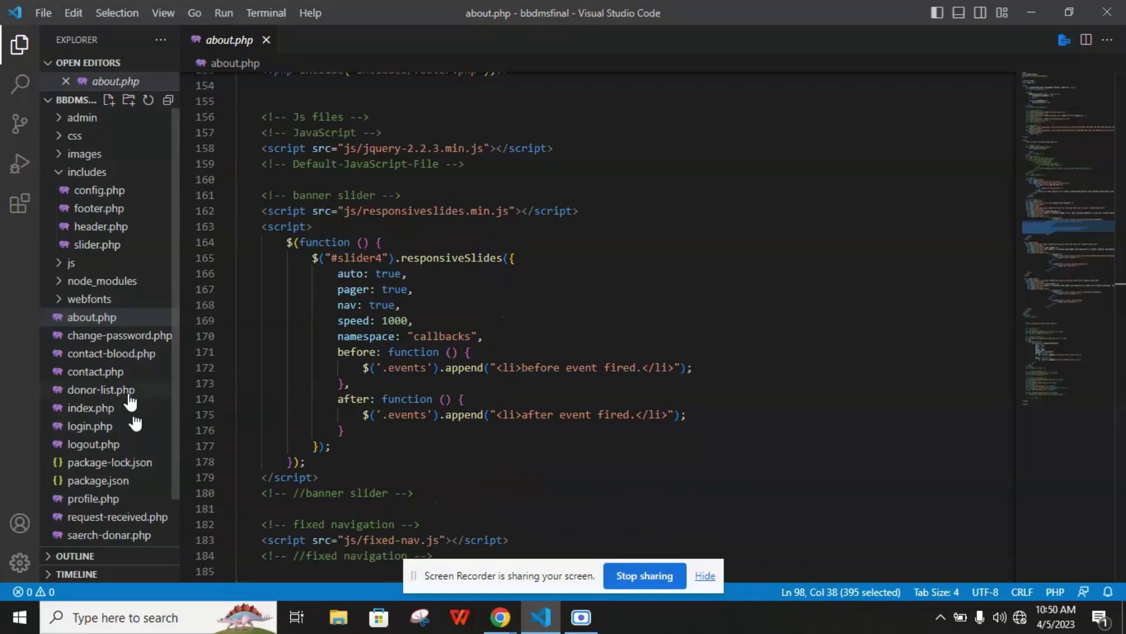
# Open donor-list.php and select the email output code on line 123
pyautogui.click(130, 392)
pyautogui.click(382, 204)
pyautogui.scroll(-20, 409, 245)
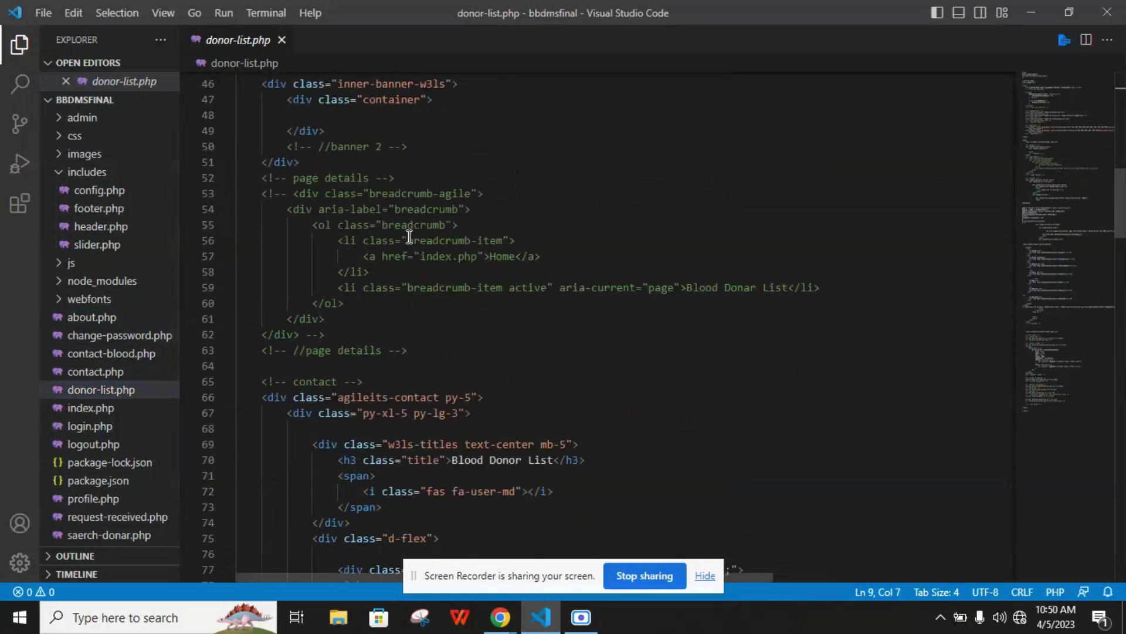
pyautogui.scroll(-1, 408, 245)
pyautogui.moveTo(334, 245); pyautogui.dragTo(406, 308)
pyautogui.scroll(-10, 410, 315)
pyautogui.scroll(3, 410, 315)
pyautogui.scroll(-8, 410, 317)
pyautogui.moveTo(350, 177); pyautogui.dragTo(427, 177)
pyautogui.moveTo(304, 176); pyautogui.dragTo(591, 177)
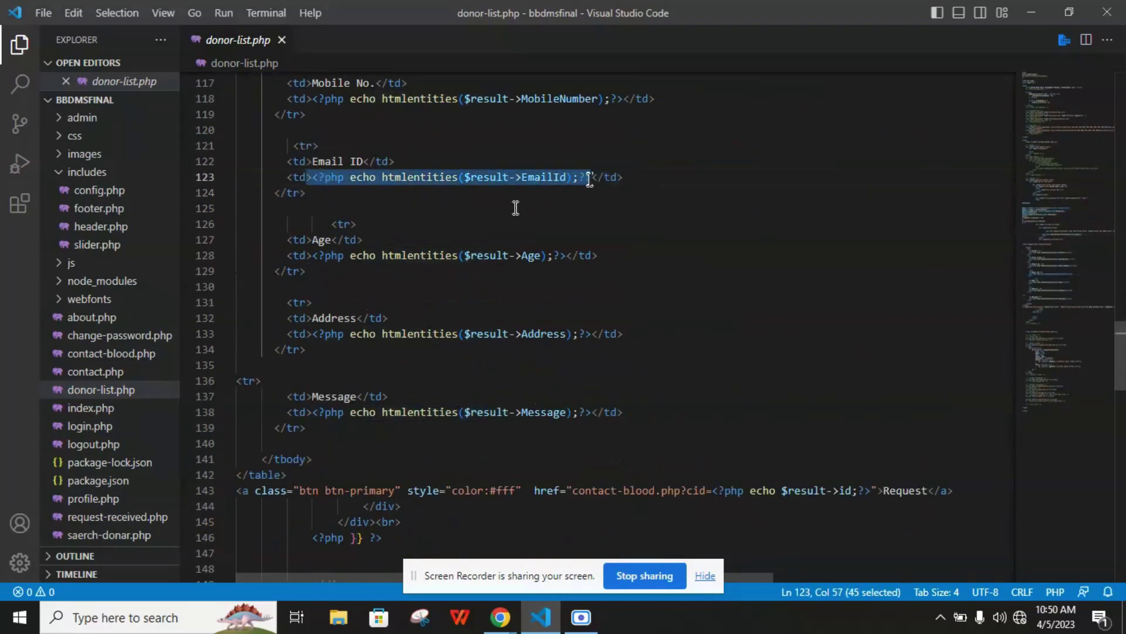
pyautogui.scroll(1, 531, 197)
pyautogui.scroll(-18, 500, 176)
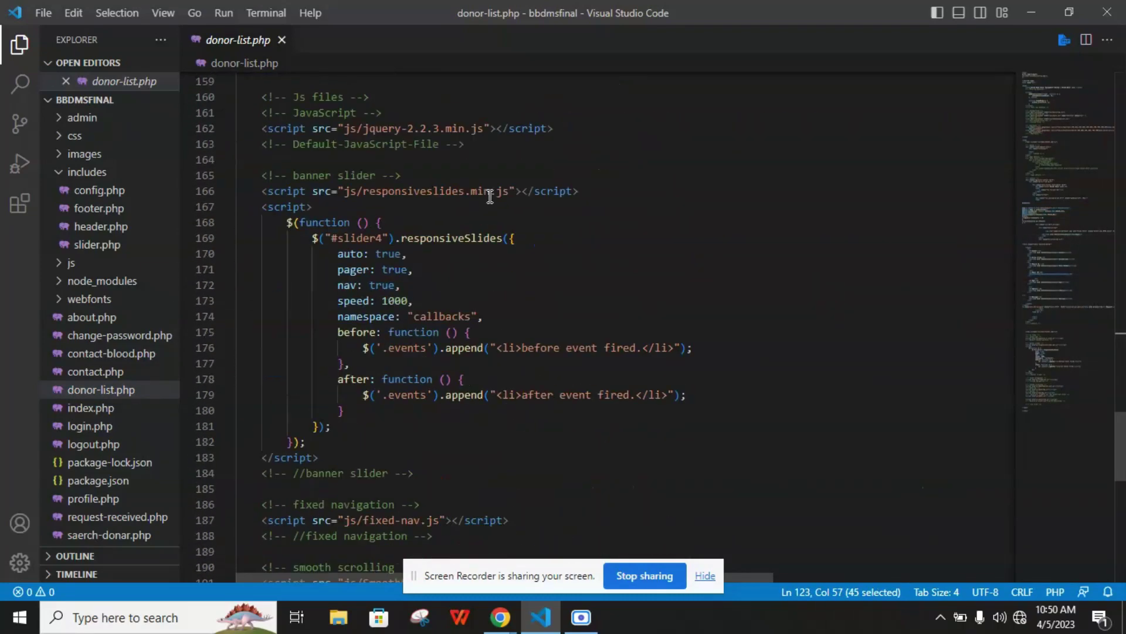
# Open contact.php, select its query lines, and scroll through the form and script includes
pyautogui.click(162, 374)
pyautogui.scroll(-3, 469, 222)
pyautogui.scroll(3, 463, 220)
pyautogui.moveTo(345, 220); pyautogui.dragTo(416, 284)
pyautogui.scroll(-2, 416, 283)
pyautogui.scroll(2, 416, 284)
pyautogui.moveTo(267, 79); pyautogui.dragTo(394, 142)
pyautogui.moveTo(357, 299); pyautogui.dragTo(397, 346)
pyautogui.scroll(-20, 393, 327)
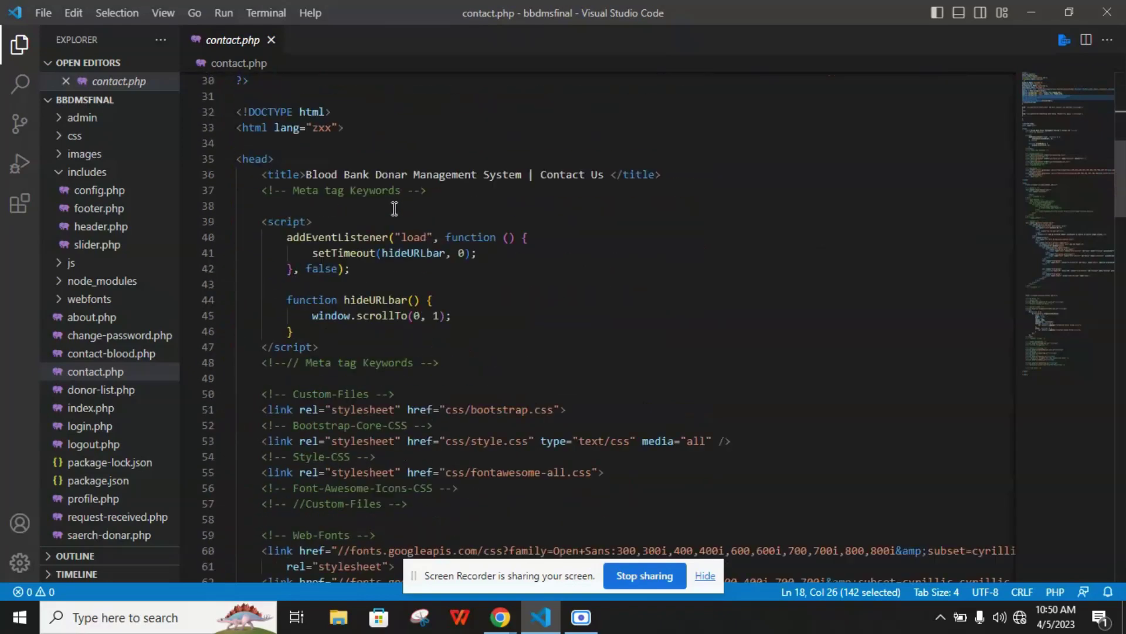
pyautogui.scroll(-20, 393, 235)
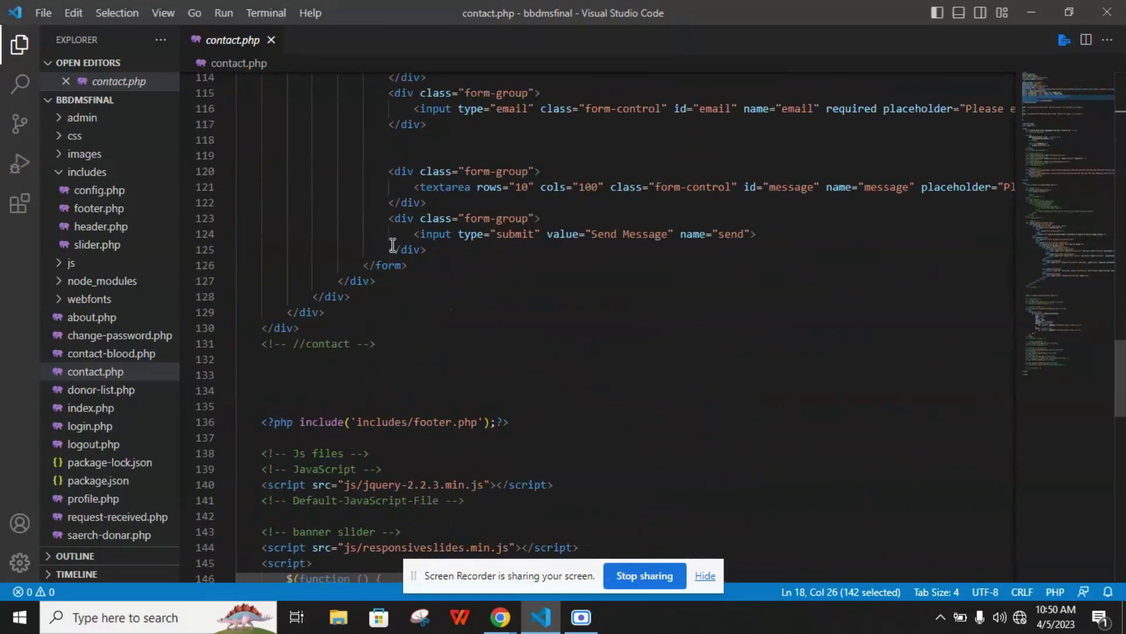
pyautogui.scroll(-6, 391, 259)
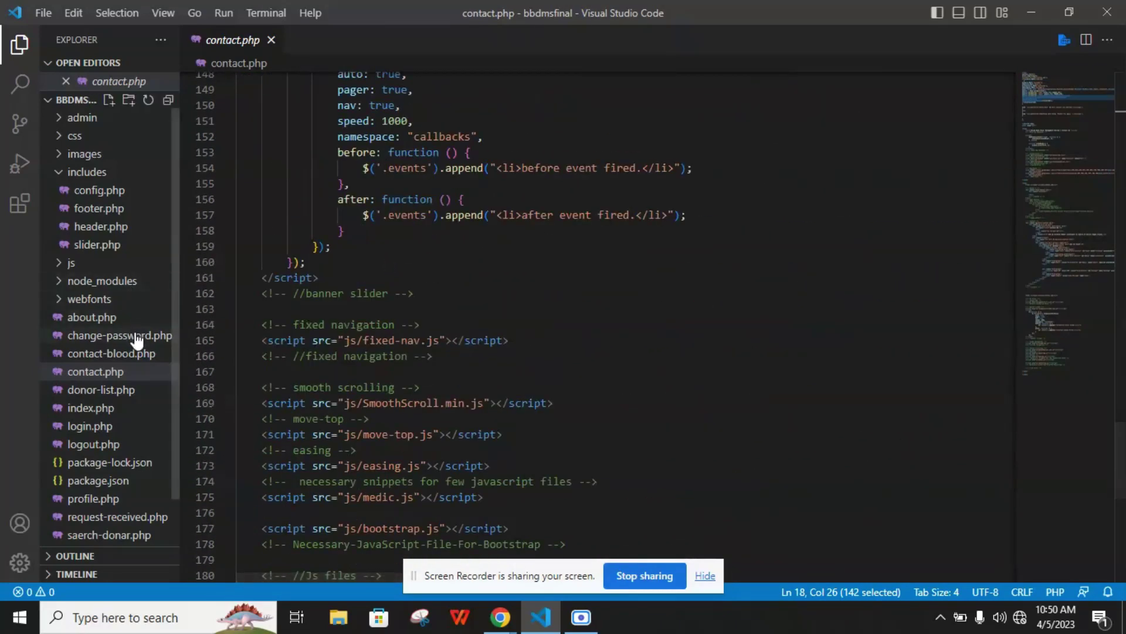
# Open includes/footer.php, then header.php, and return to the top of header.php
pyautogui.click(109, 210)
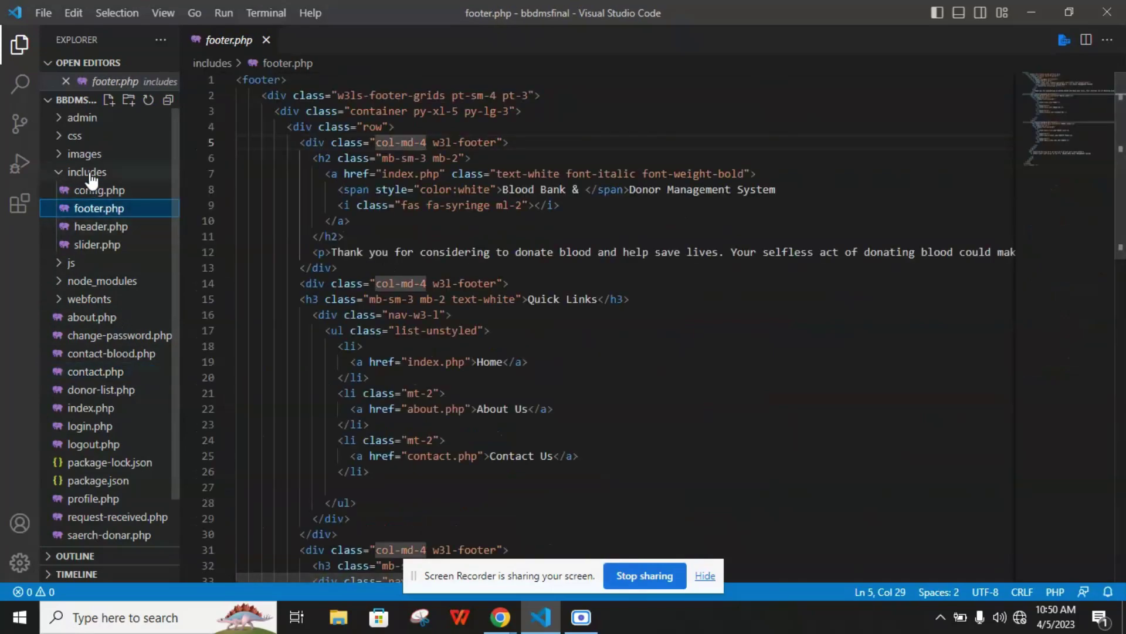
pyautogui.click(109, 227)
pyautogui.scroll(10, 448, 273)
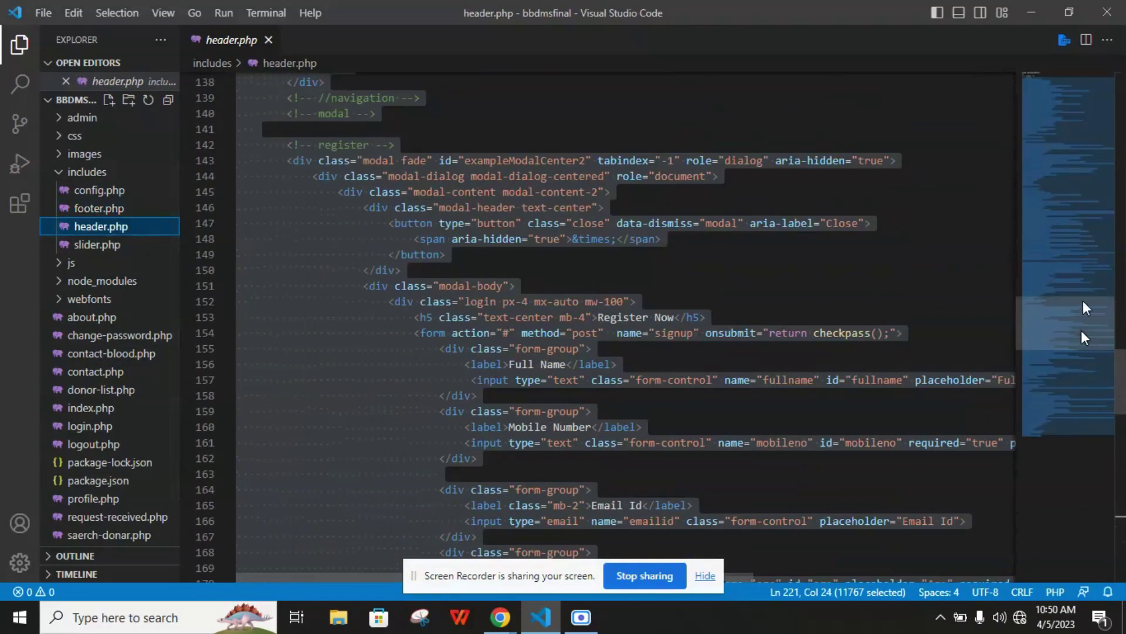
pyautogui.moveTo(1082, 330); pyautogui.dragTo(1083, 70)
pyautogui.click(331, 111)
# Scroll through header.php's account menu and Register Now modal, then expand the admin folder
pyautogui.scroll(-3, 491, 181)
pyautogui.scroll(3, 420, 139)
pyautogui.scroll(-13, 419, 144)
pyautogui.scroll(-18, 419, 144)
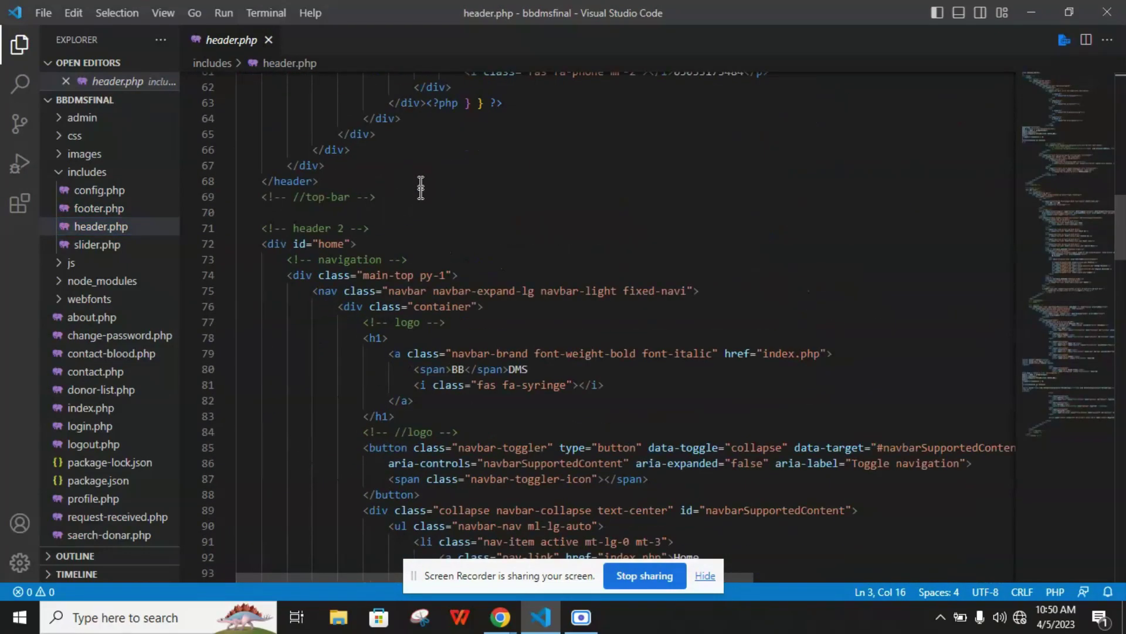
pyautogui.click(721, 196)
pyautogui.scroll(-5, 700, 177)
pyautogui.scroll(-2, 593, 238)
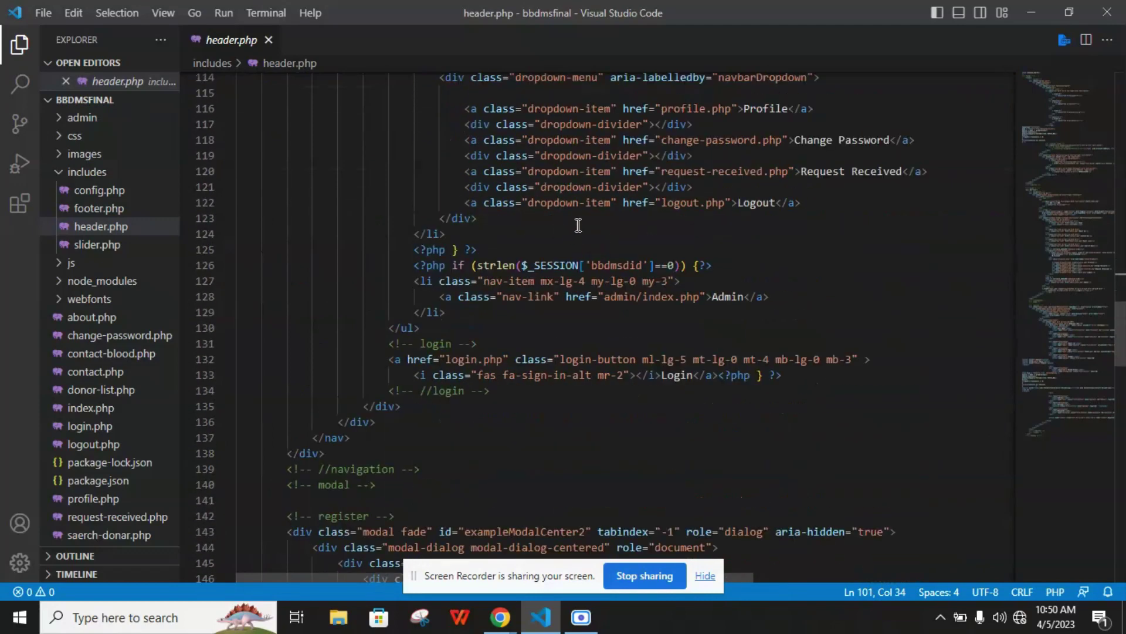
pyautogui.scroll(-8, 544, 250)
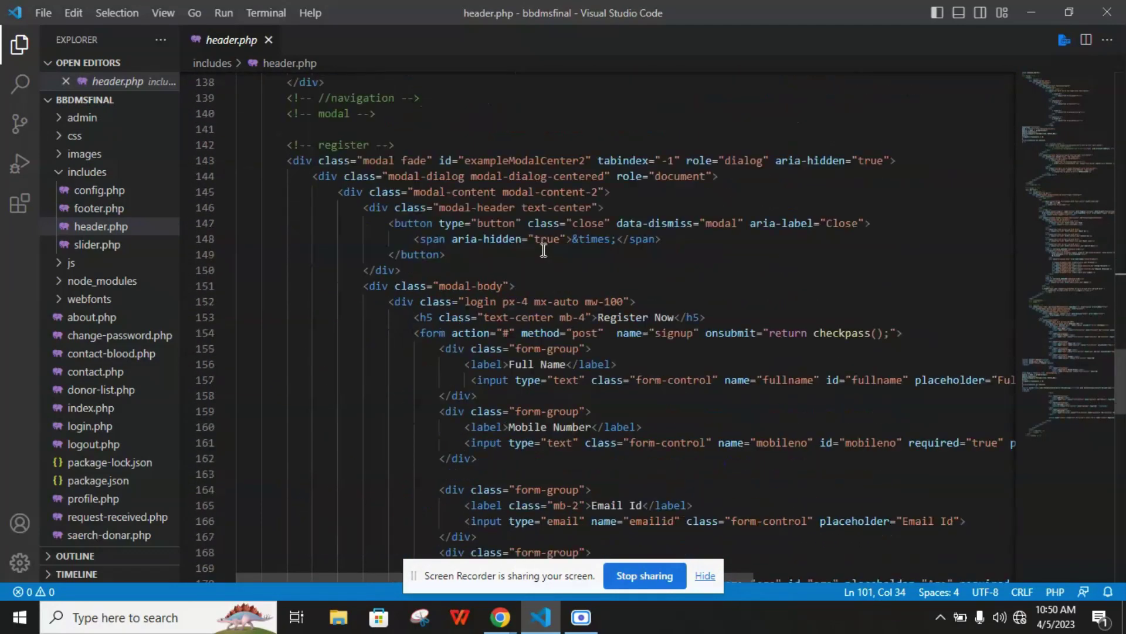
pyautogui.scroll(-4, 544, 257)
pyautogui.scroll(-1, 113, 255)
pyautogui.scroll(1, 101, 299)
pyautogui.click(84, 120)
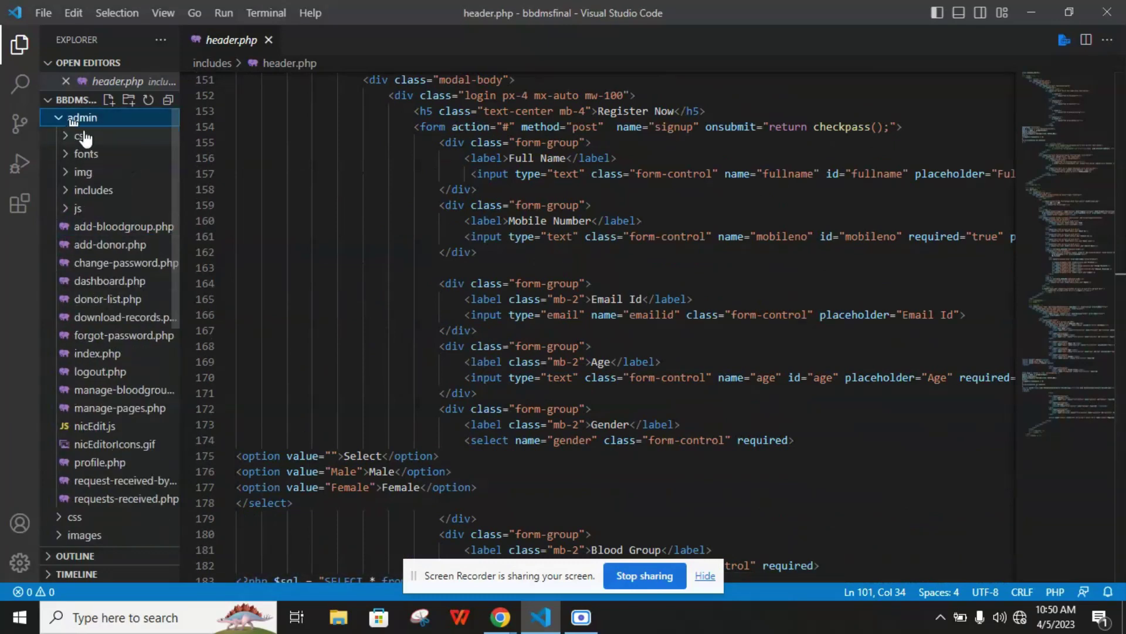
# Expand the admin/includes folder and open the admin add-donor.php source
pyautogui.click(76, 137)
pyautogui.click(88, 138)
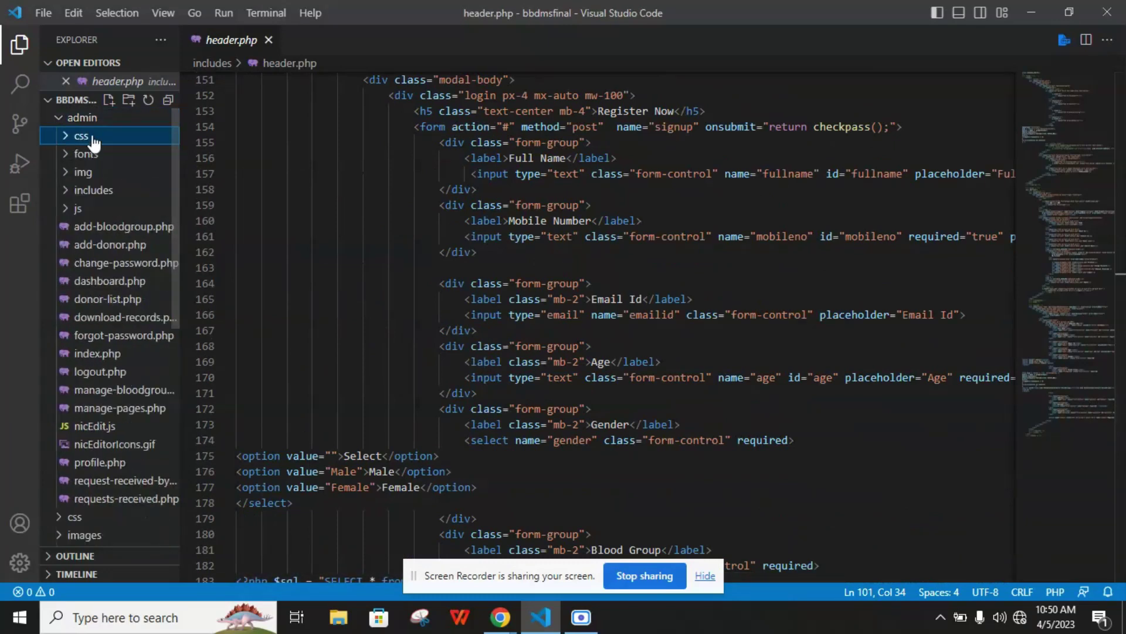
pyautogui.click(86, 189)
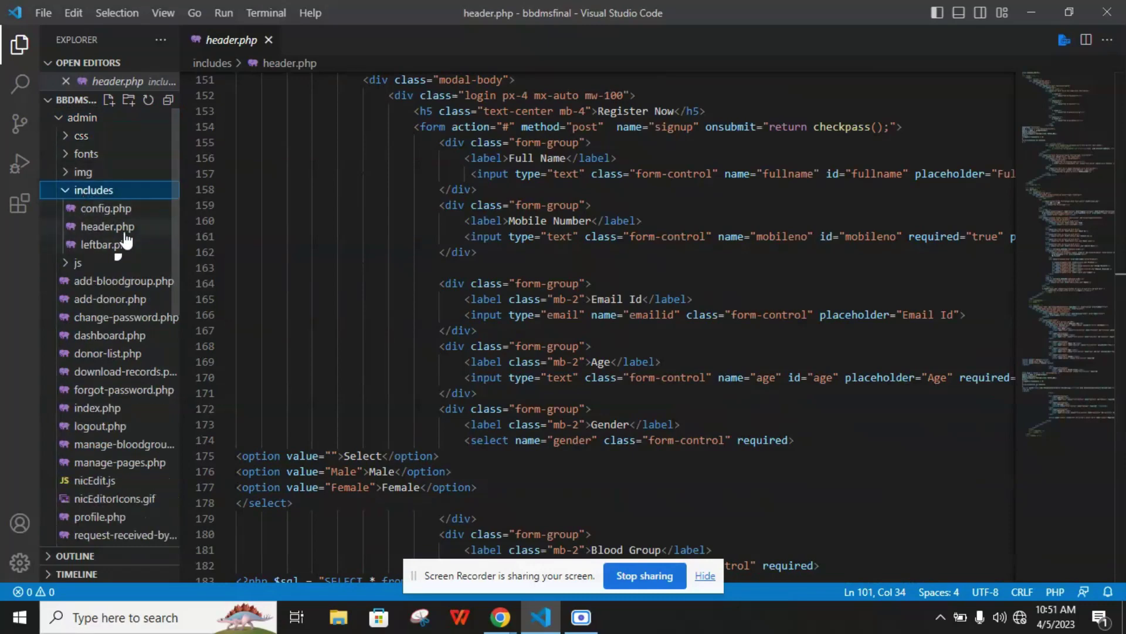
pyautogui.click(129, 298)
pyautogui.scroll(-1, 126, 276)
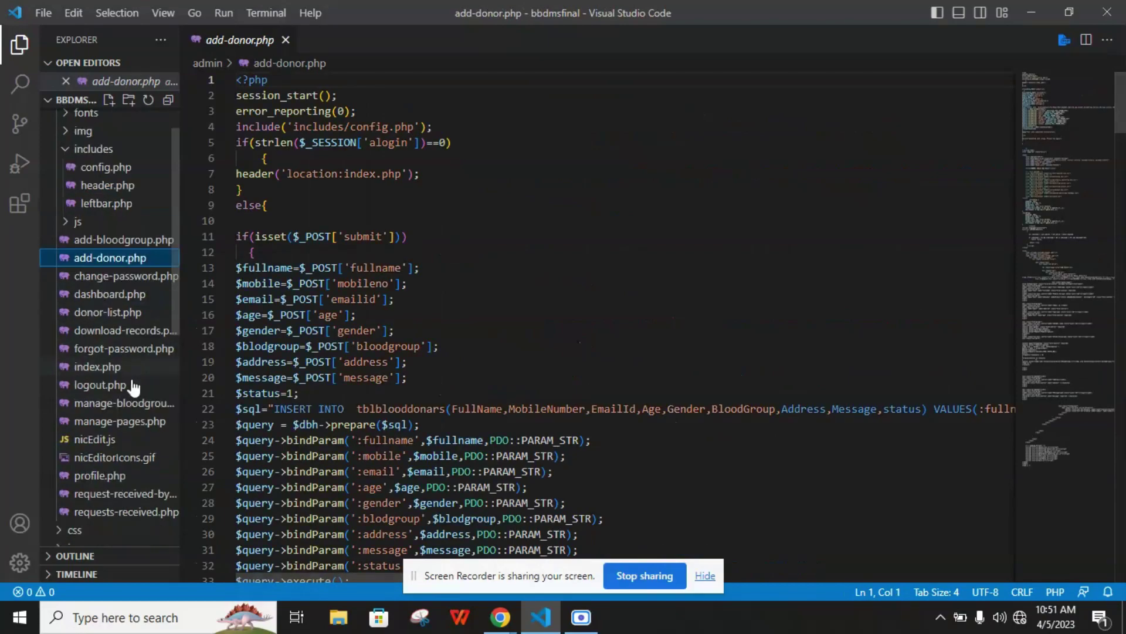
# Open the admin login page index.php and select its login query binding and redirect code
pyautogui.click(121, 367)
pyautogui.click(393, 173)
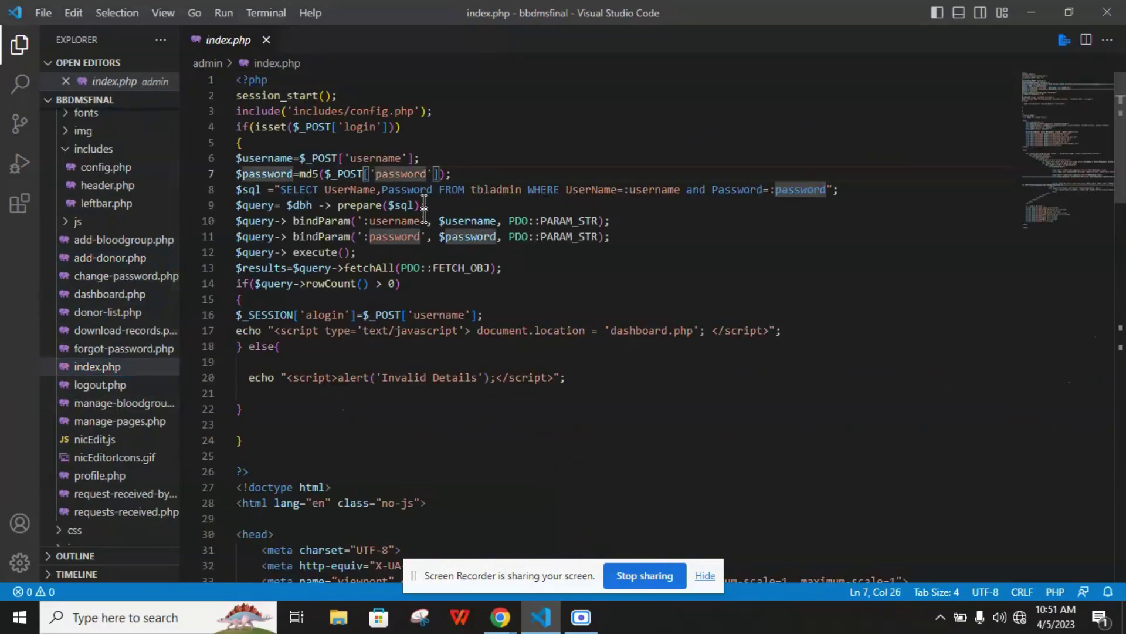
pyautogui.scroll(-1, 423, 231)
pyautogui.scroll(-20, 423, 231)
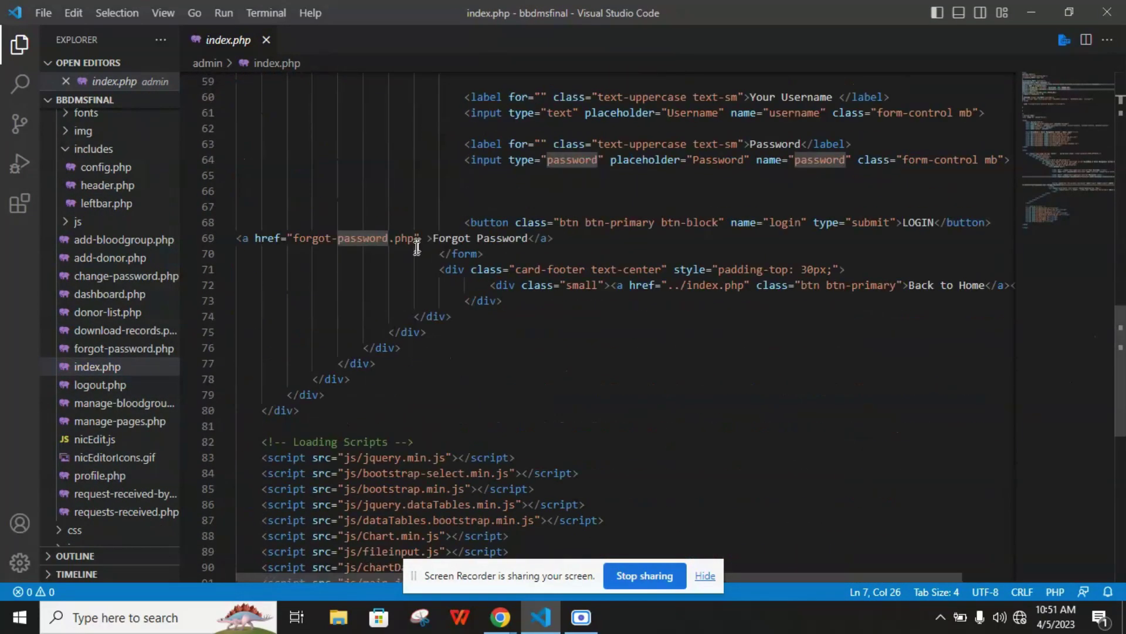
pyautogui.scroll(20, 415, 253)
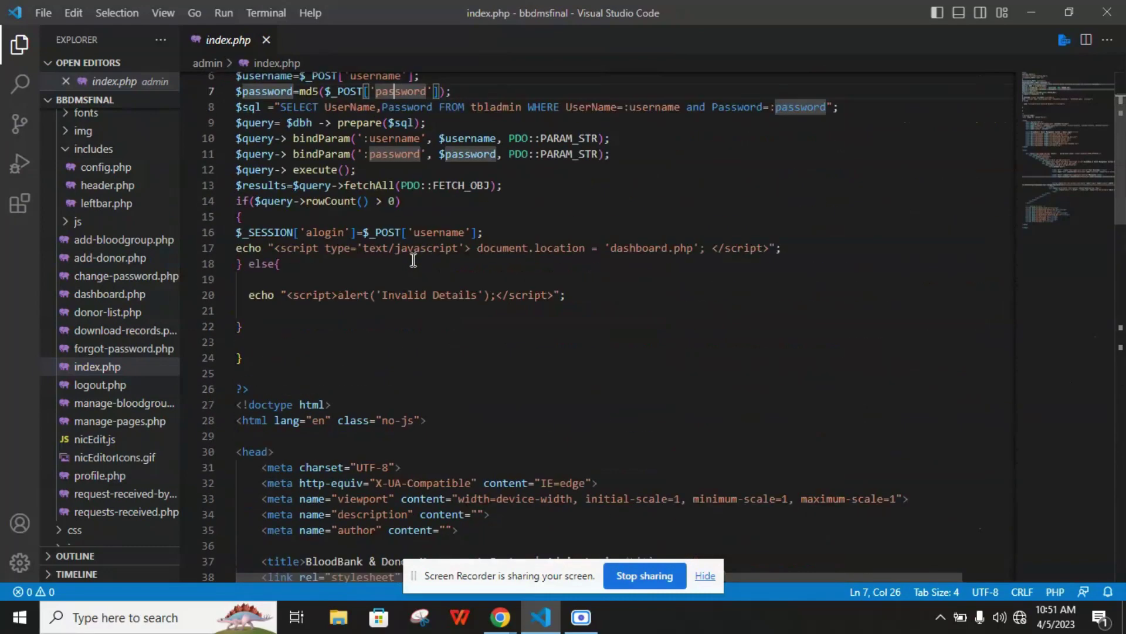
pyautogui.moveTo(358, 236); pyautogui.dragTo(433, 330)
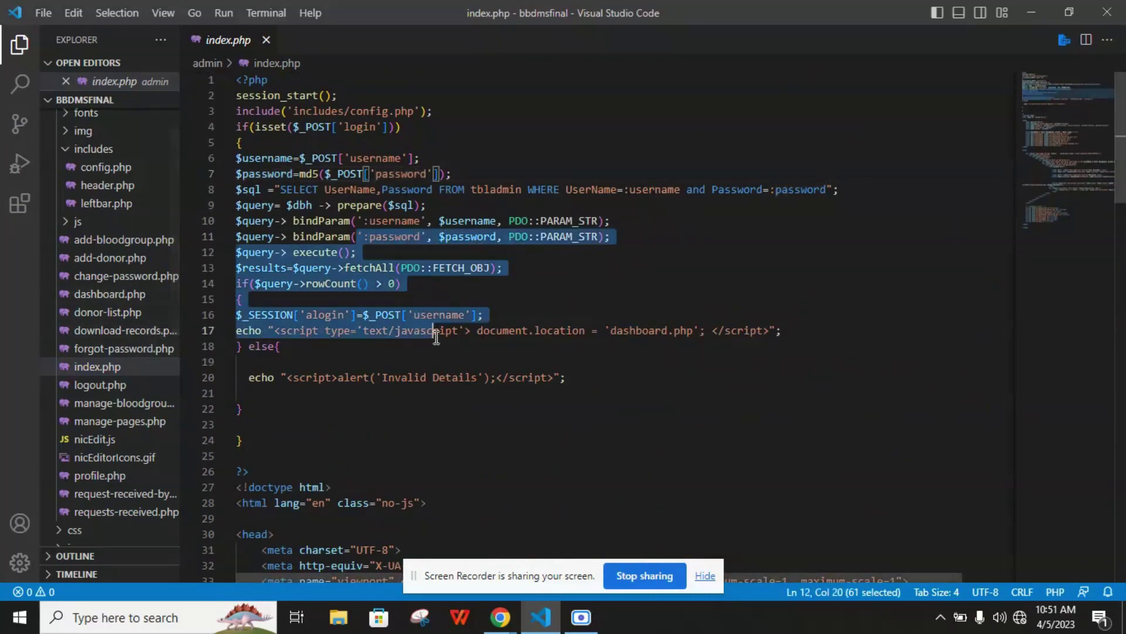
# Open the admin logout, forgot-password, donor-list and change-password pages in turn
pyautogui.click(117, 386)
pyautogui.click(136, 349)
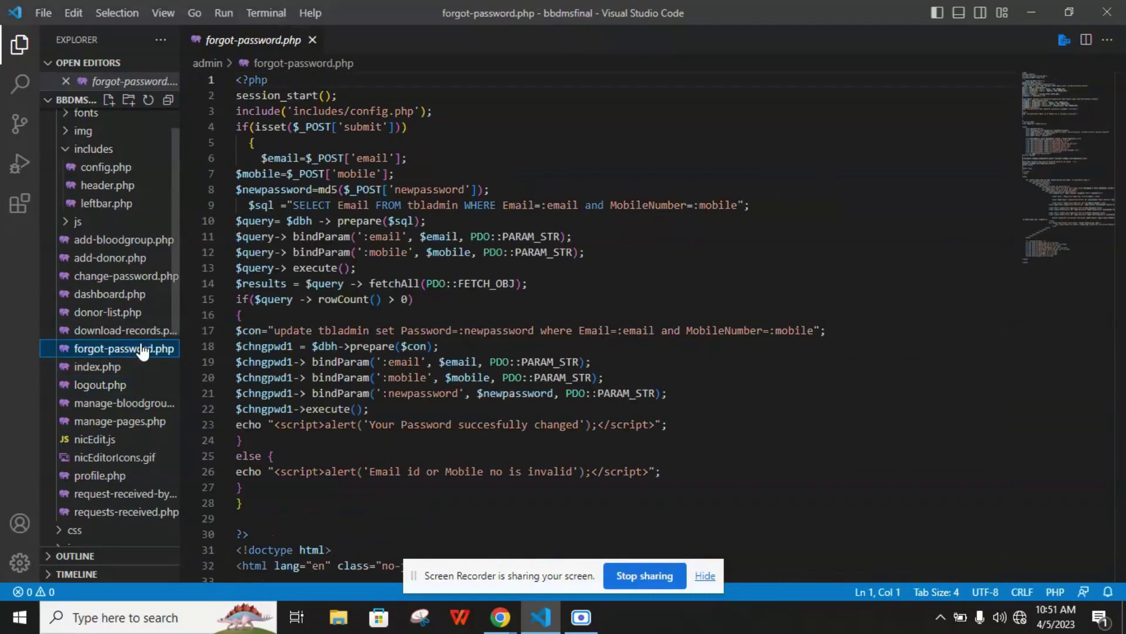
pyautogui.click(133, 313)
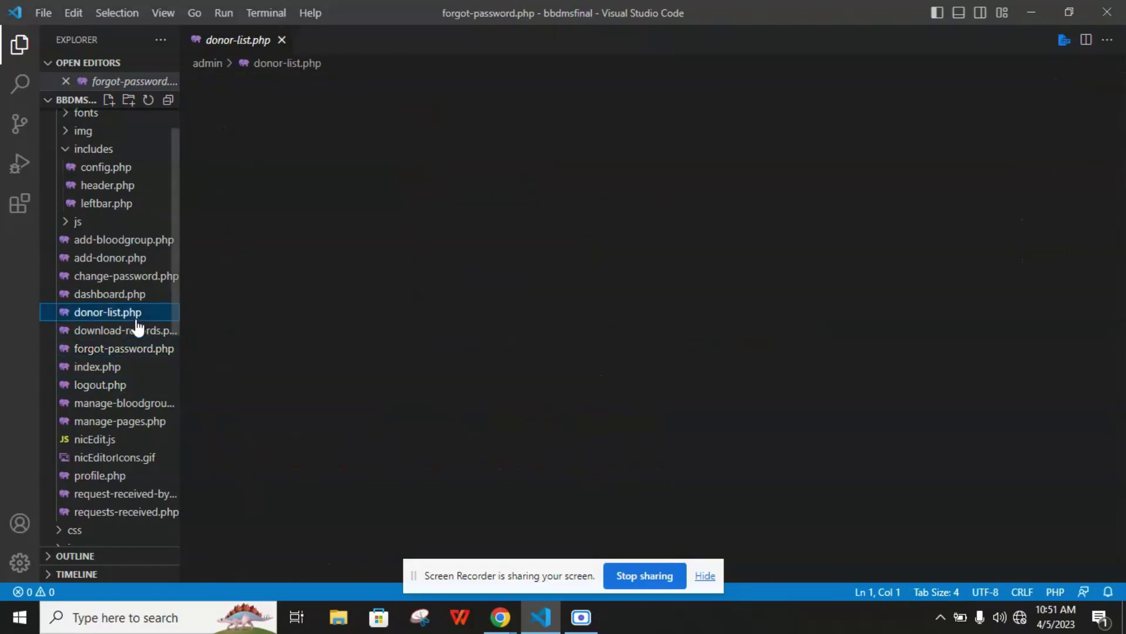
pyautogui.scroll(-10, 282, 293)
pyautogui.click(124, 276)
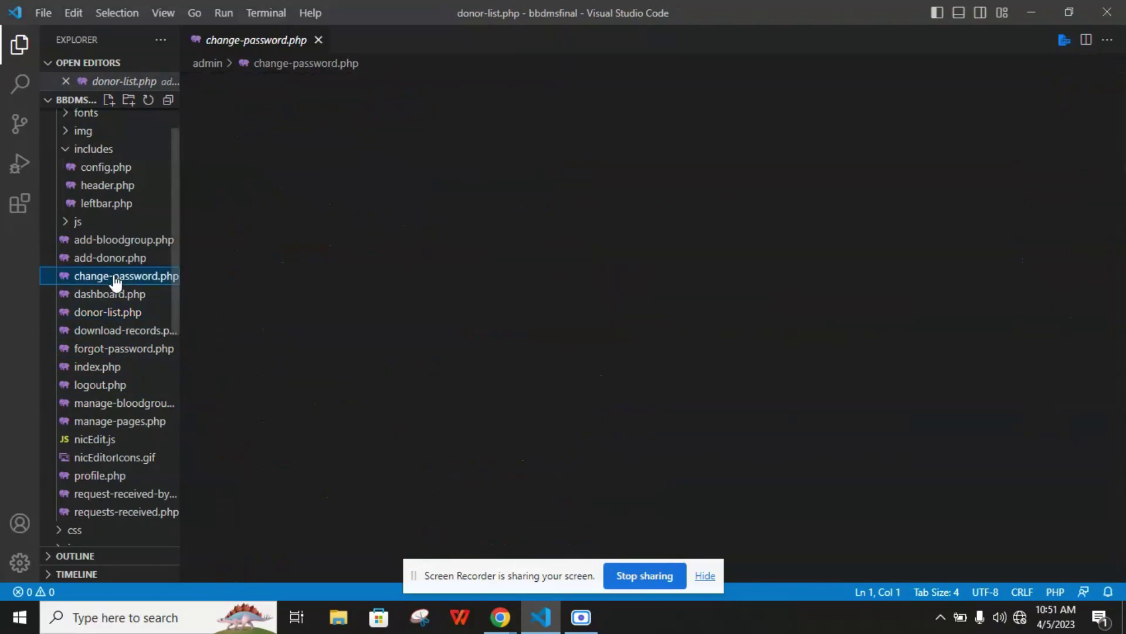
# Return to add-donor.php, scroll to its age field and blood group code, and stop sharing
pyautogui.click(111, 257)
pyautogui.click(309, 252)
pyautogui.scroll(-20, 309, 267)
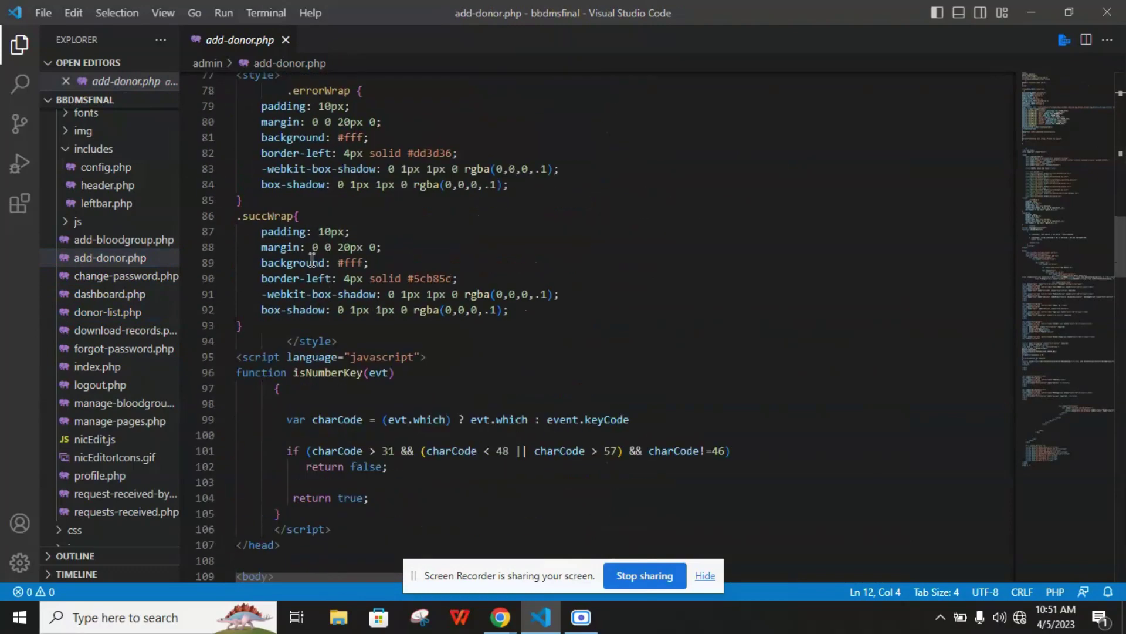
pyautogui.scroll(-11, 310, 267)
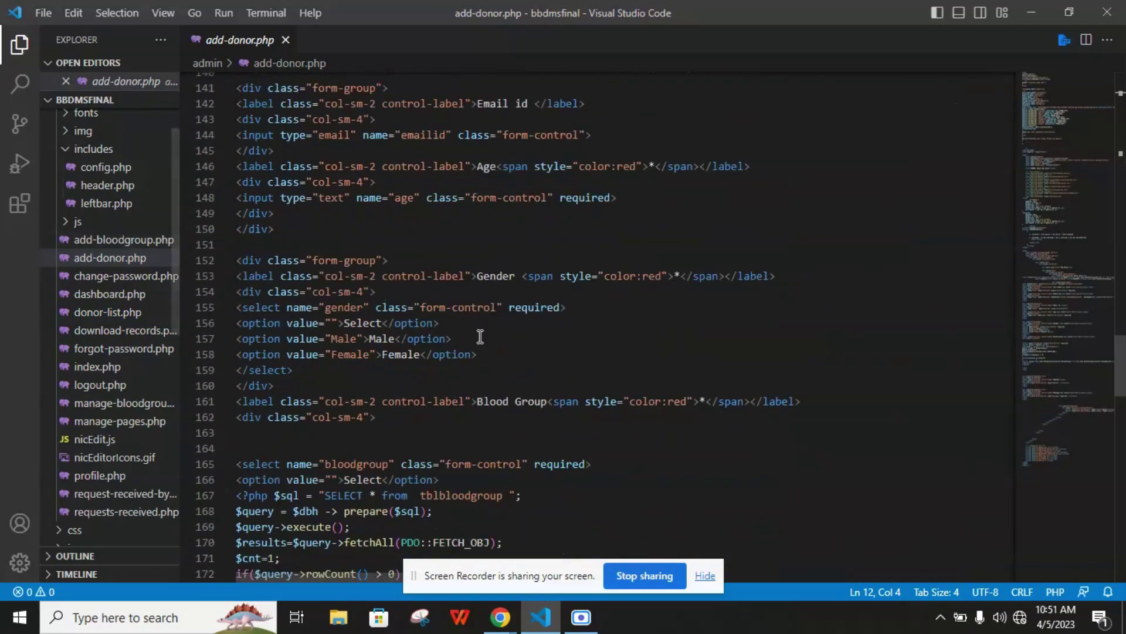
pyautogui.click(429, 186)
pyautogui.scroll(-6, 530, 313)
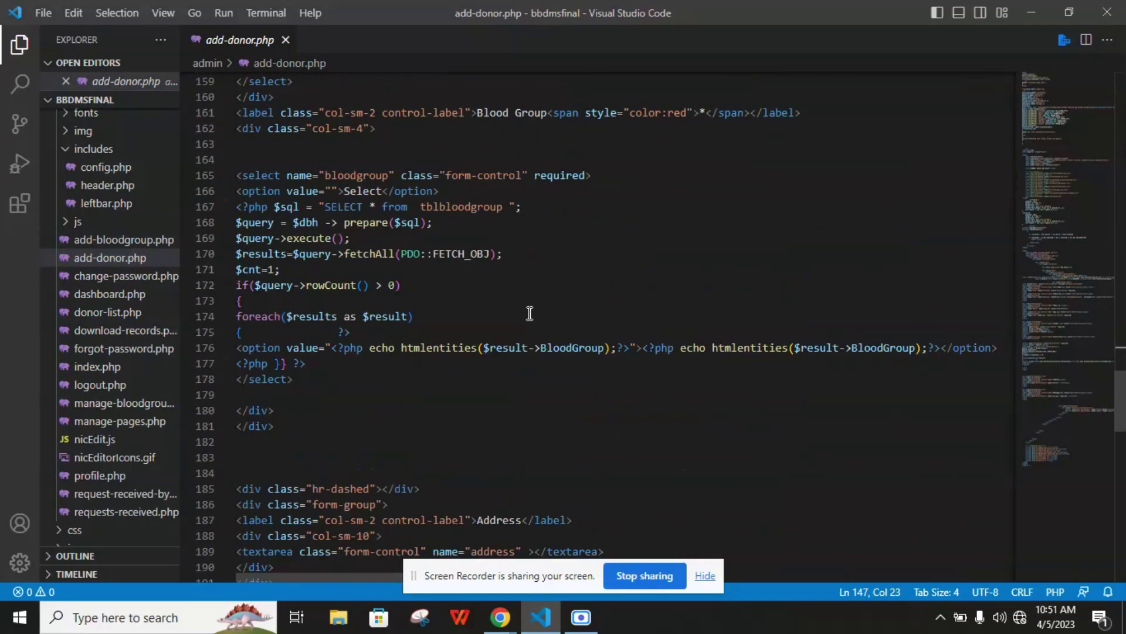
pyautogui.click(656, 568)
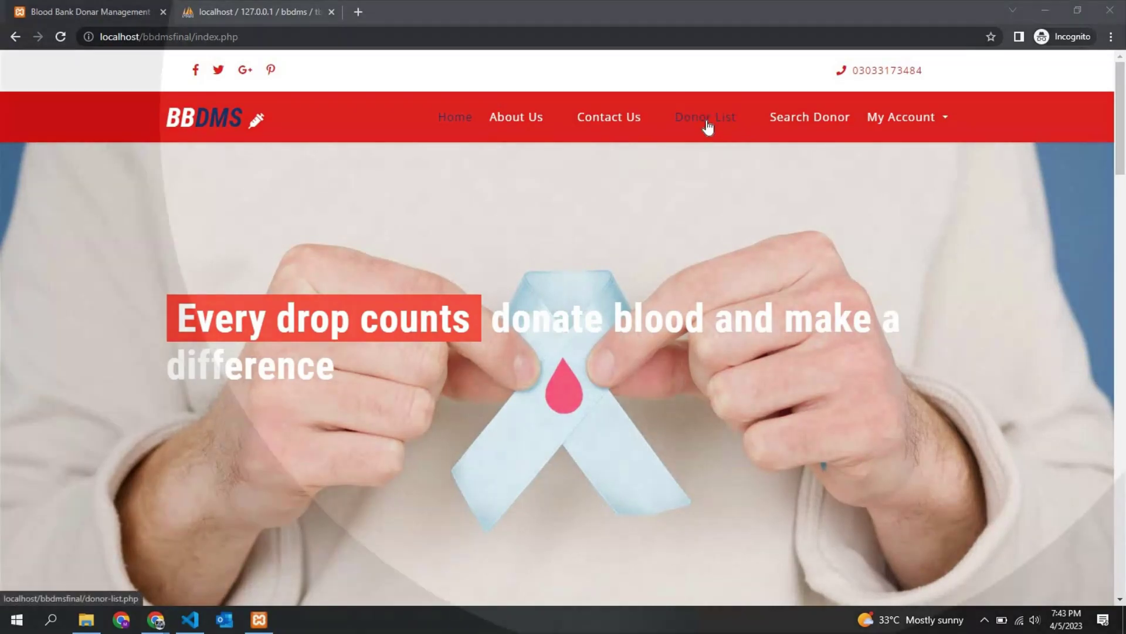
# Open the Donor List page, scroll through the donor cards, and switch back to VS Code
pyautogui.click(707, 125)
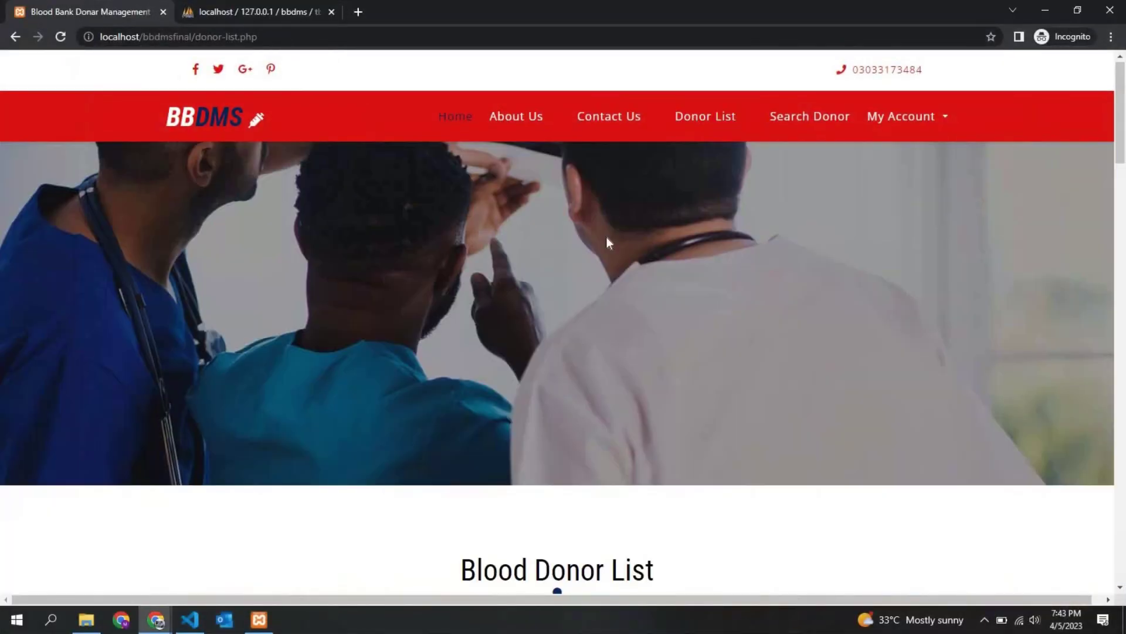
pyautogui.scroll(-8, 382, 245)
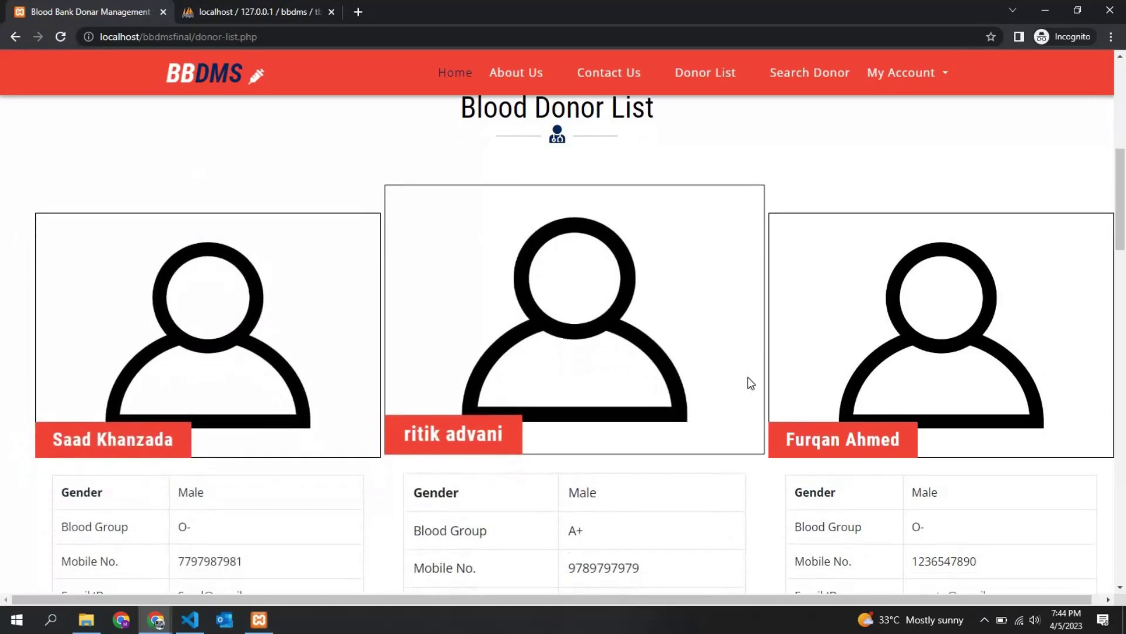
pyautogui.scroll(-6, 747, 382)
pyautogui.scroll(-10, 411, 360)
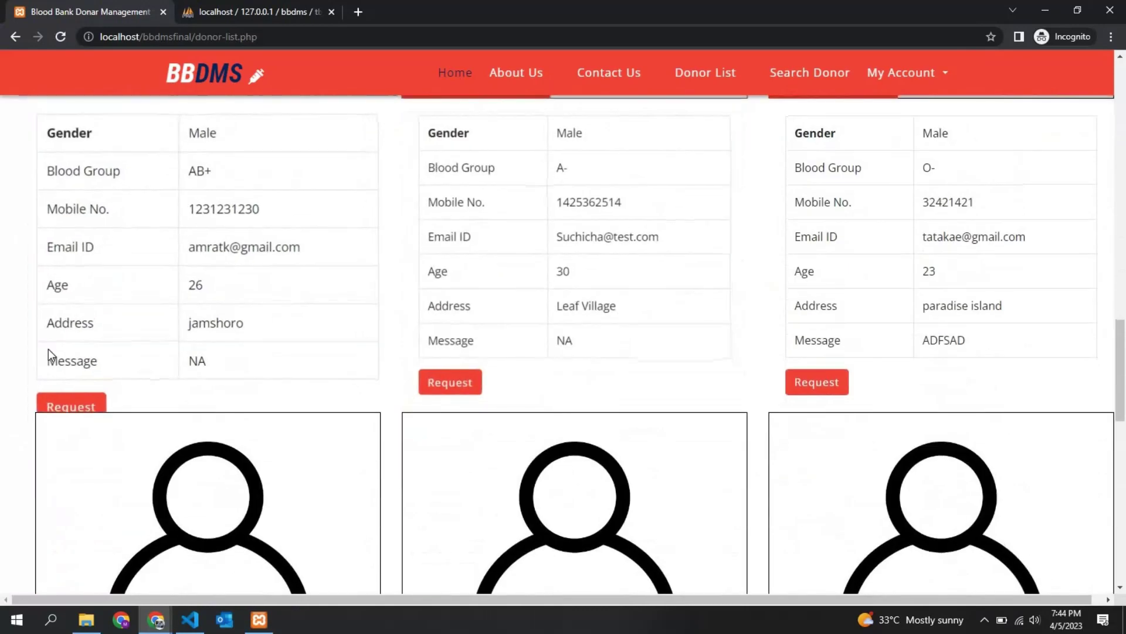
pyautogui.click(190, 620)
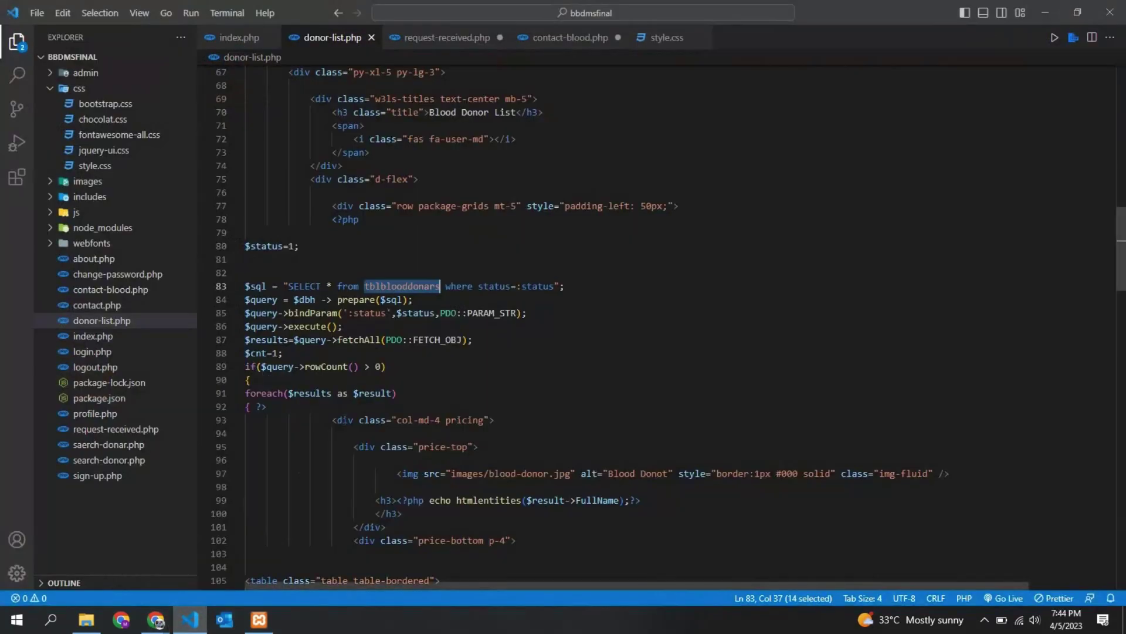
pyautogui.moveTo(275, 285); pyautogui.dragTo(593, 291)
pyautogui.click(594, 291)
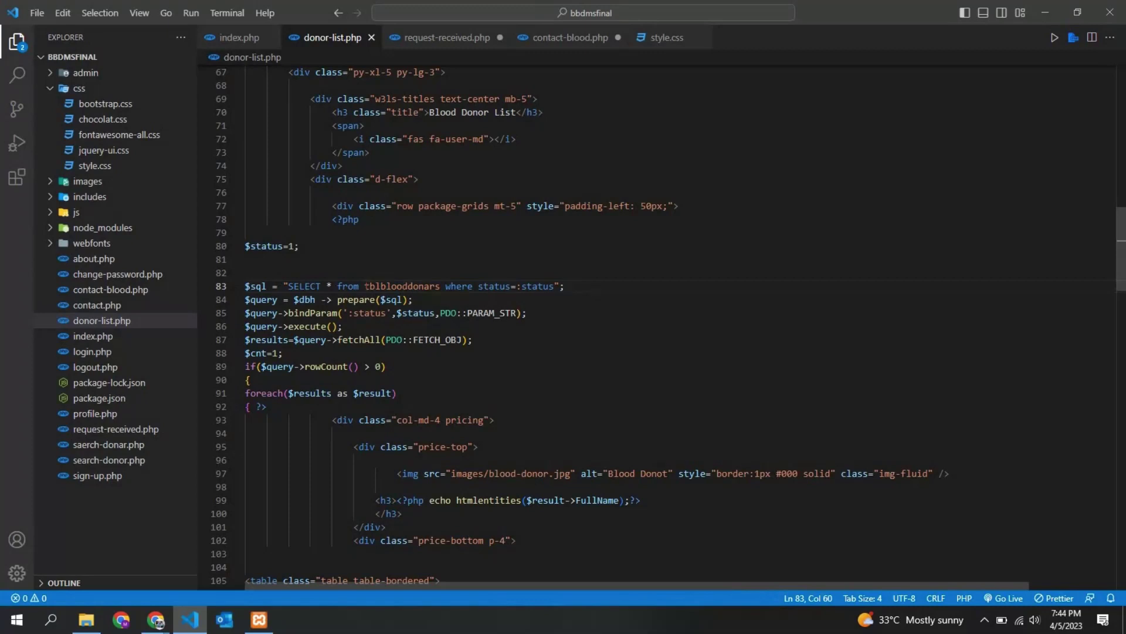
pyautogui.moveTo(310, 285); pyautogui.dragTo(354, 285)
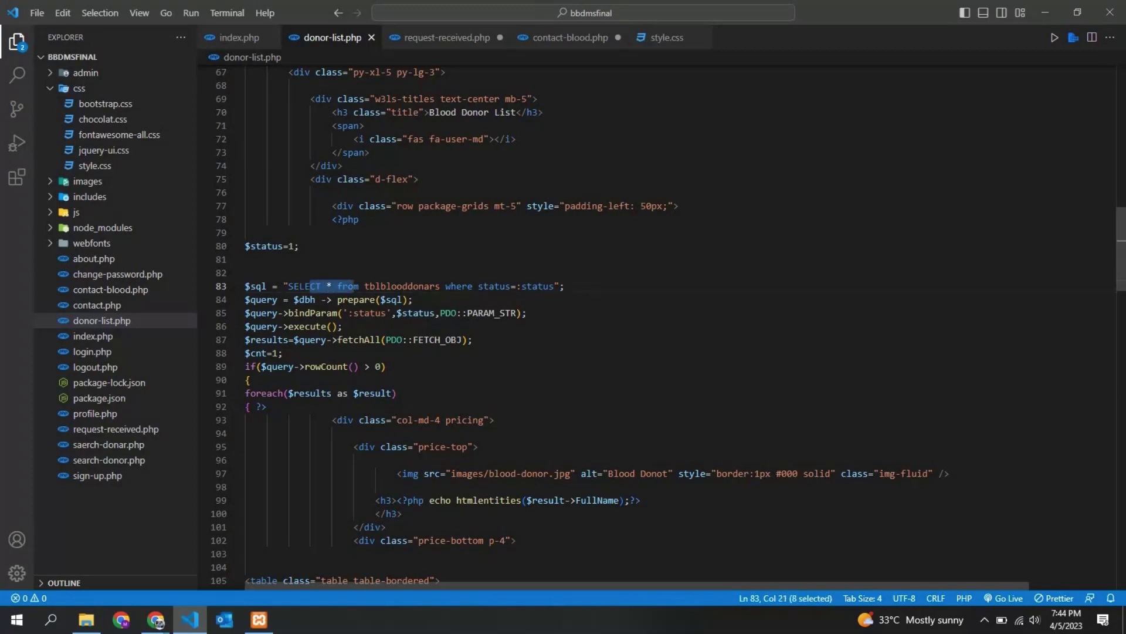
pyautogui.tripleClick(354, 286)
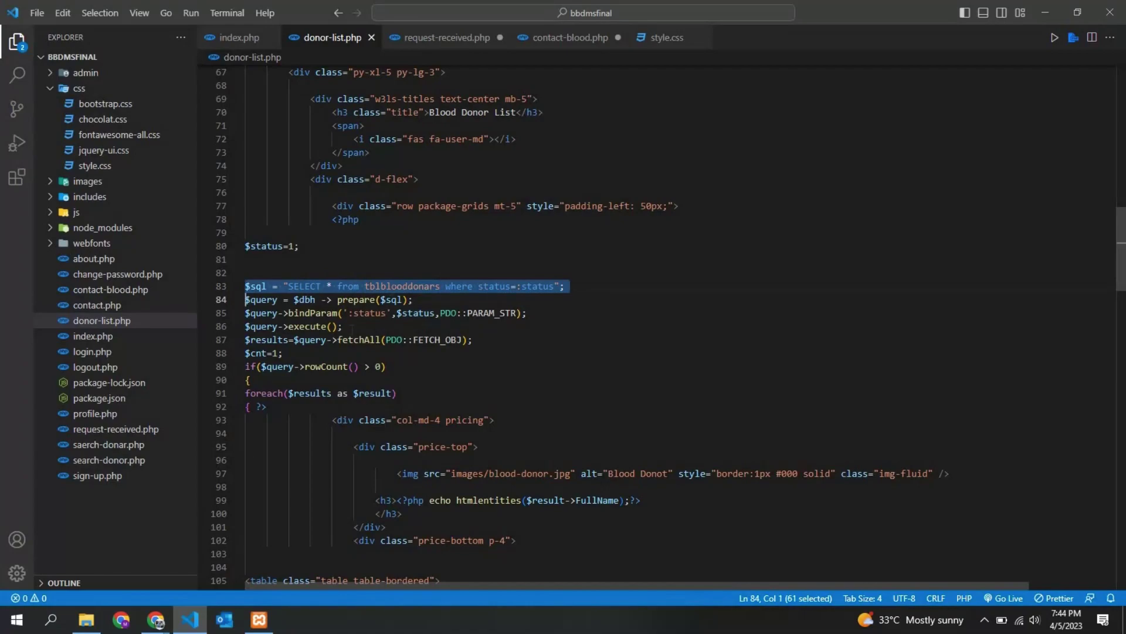
pyautogui.click(253, 569)
# Scroll through the tblblooddonars rows in phpMyAdmin, then return to the BBDMS donor list tab
pyautogui.click(220, 5)
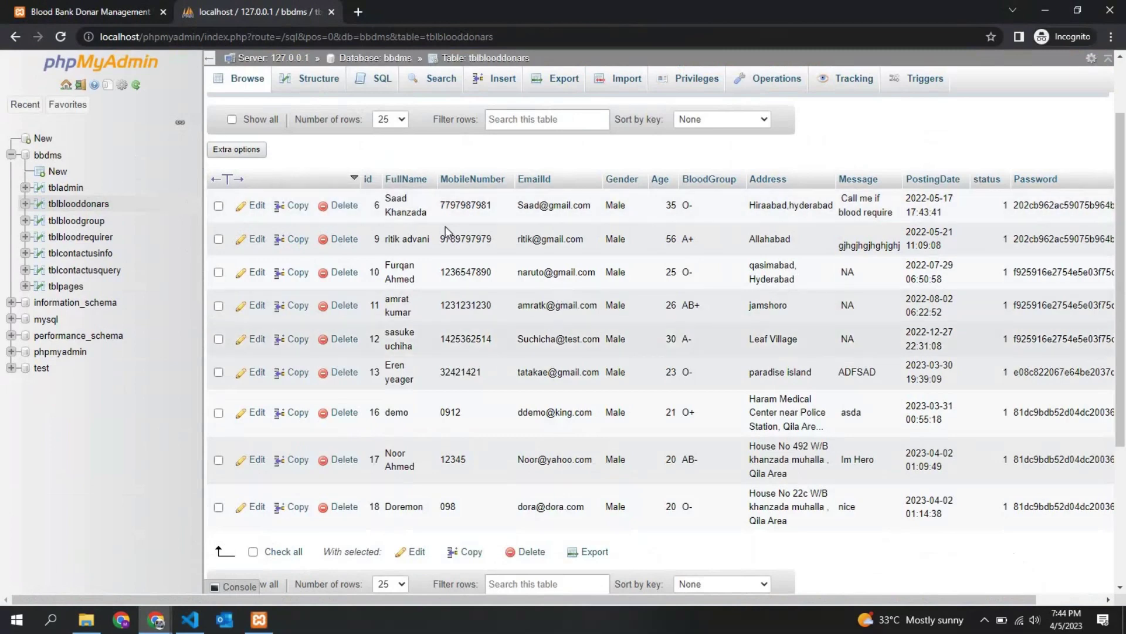
pyautogui.scroll(-3, 556, 330)
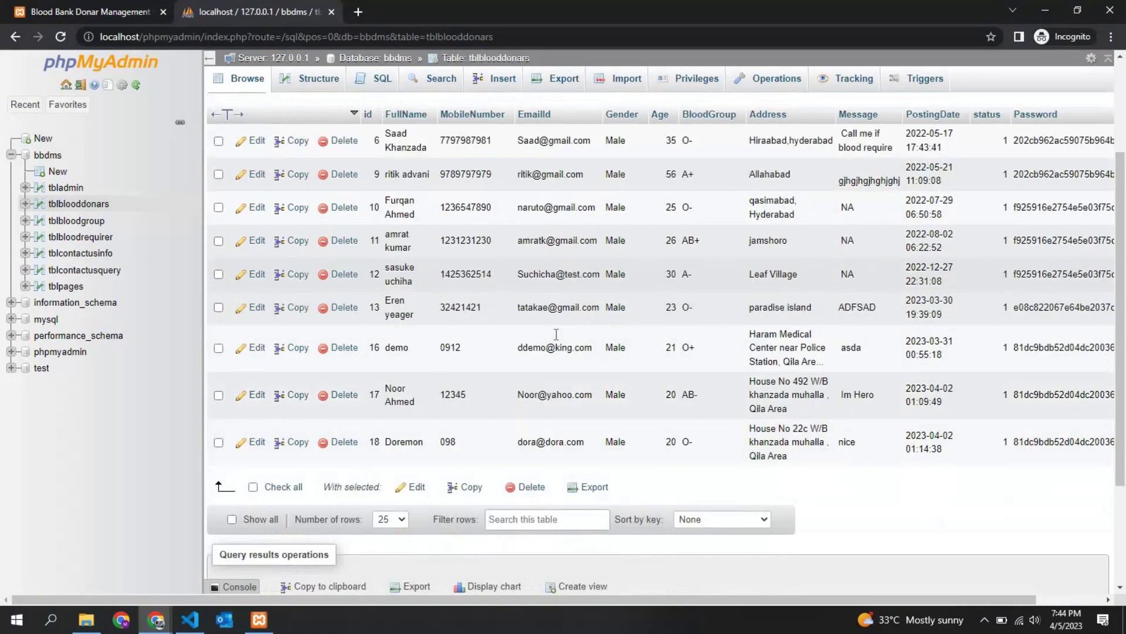
pyautogui.scroll(2, 563, 352)
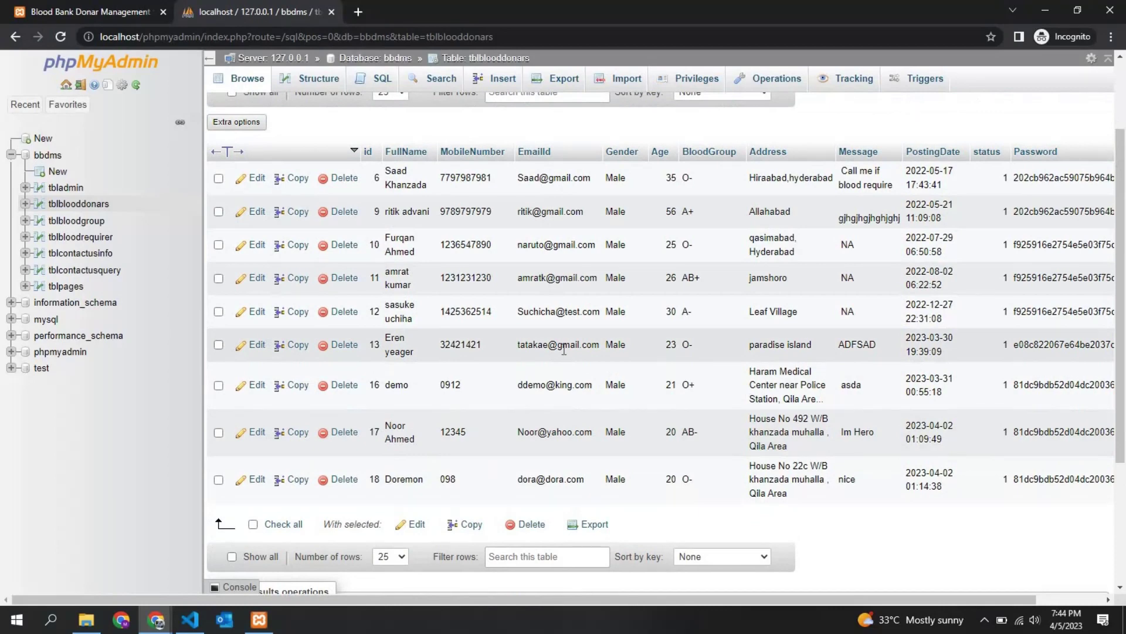
pyautogui.moveTo(163, 610)
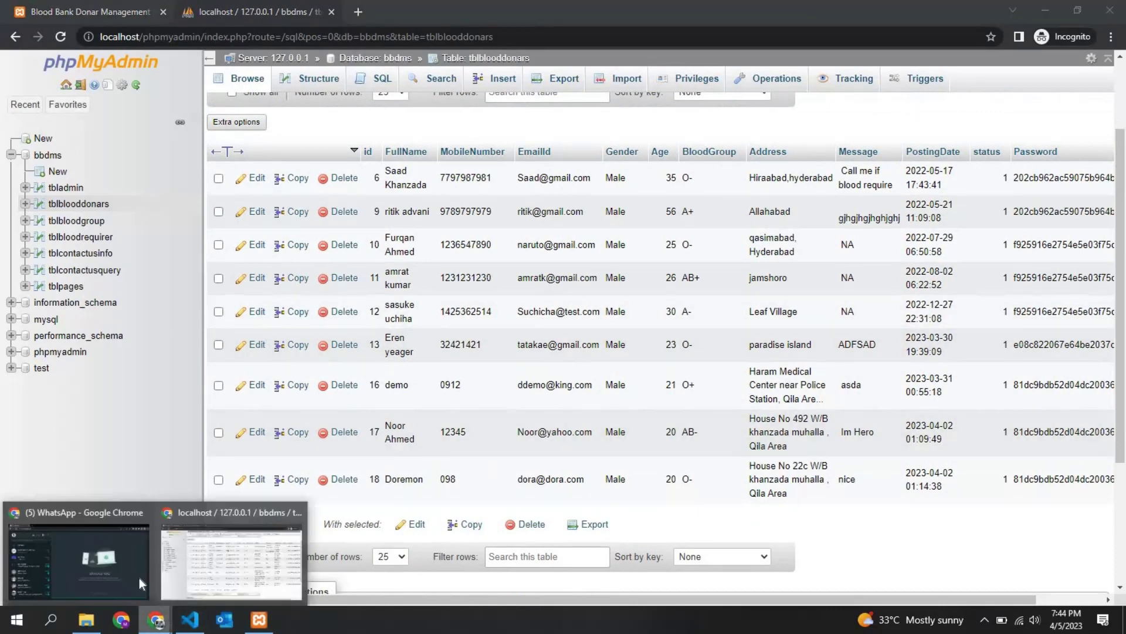
pyautogui.click(242, 552)
pyautogui.click(32, 11)
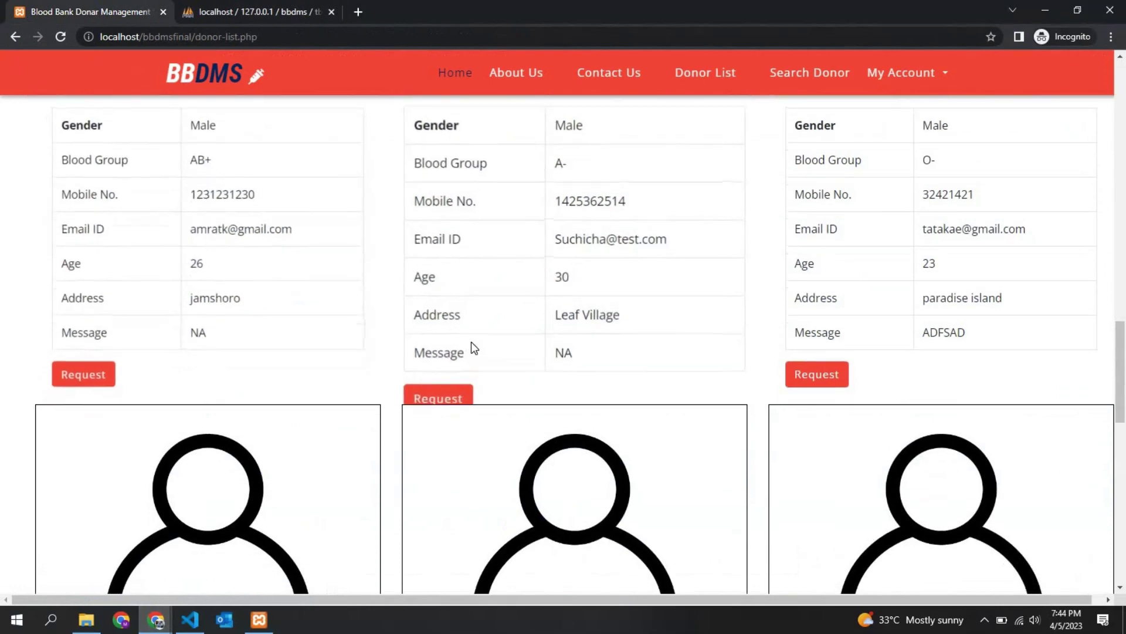
pyautogui.scroll(15, 3, 296)
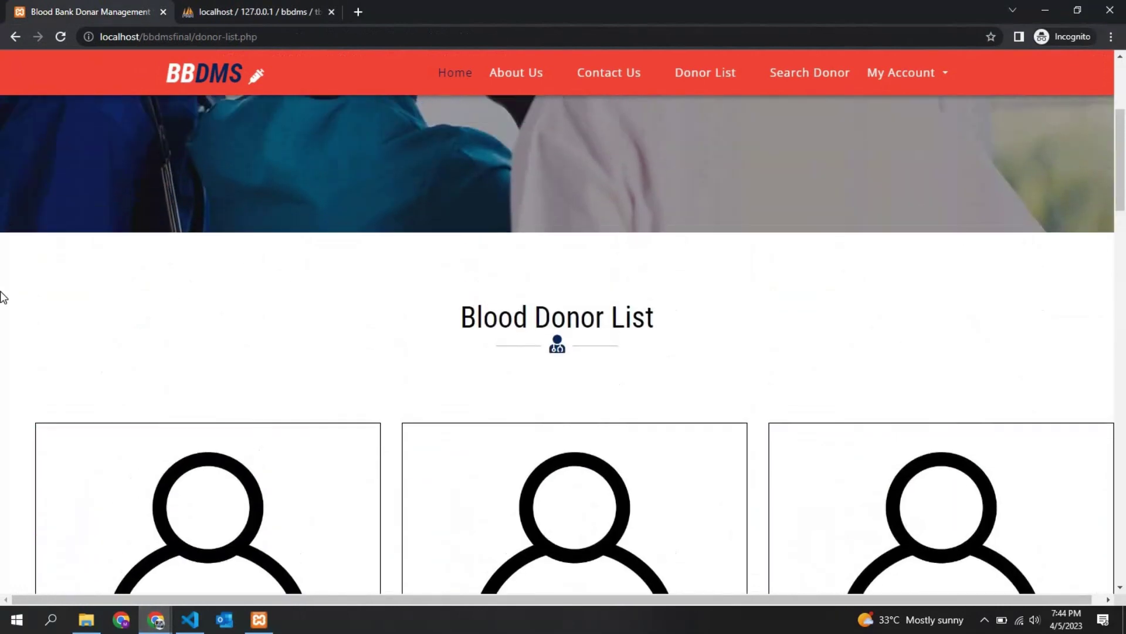
pyautogui.scroll(-4, 3, 296)
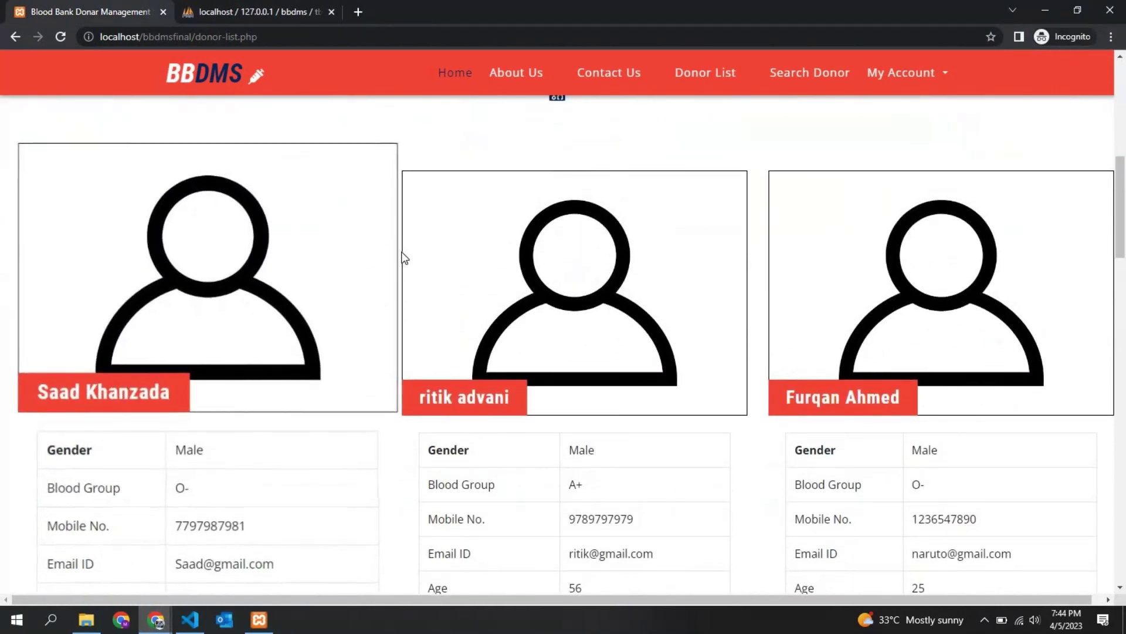
pyautogui.scroll(-4, 248, 266)
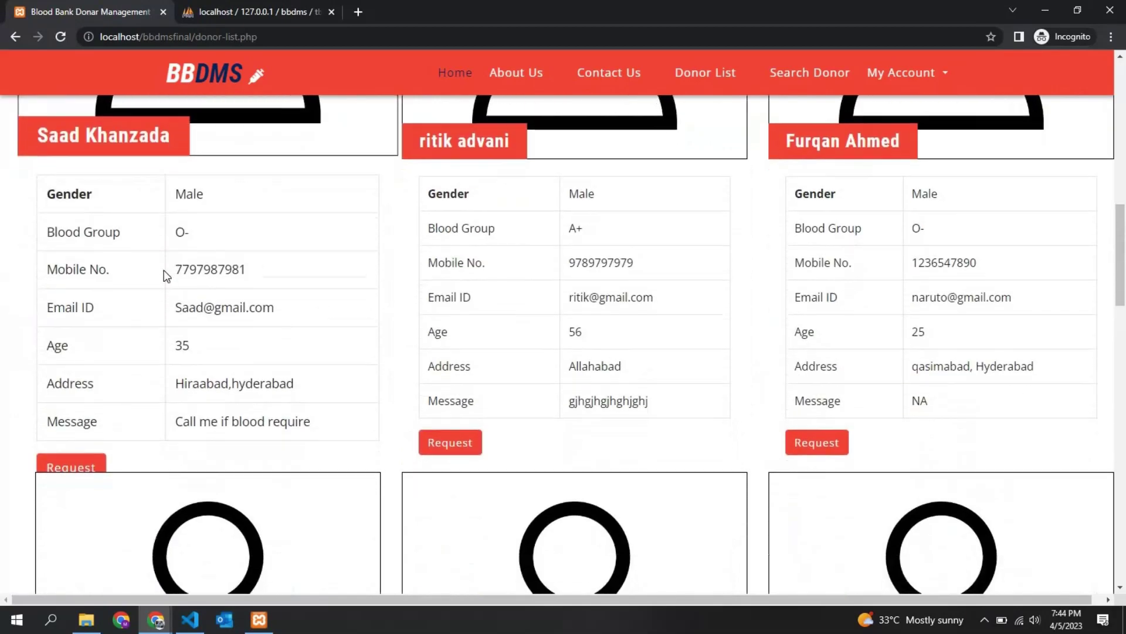
pyautogui.scroll(5, 166, 276)
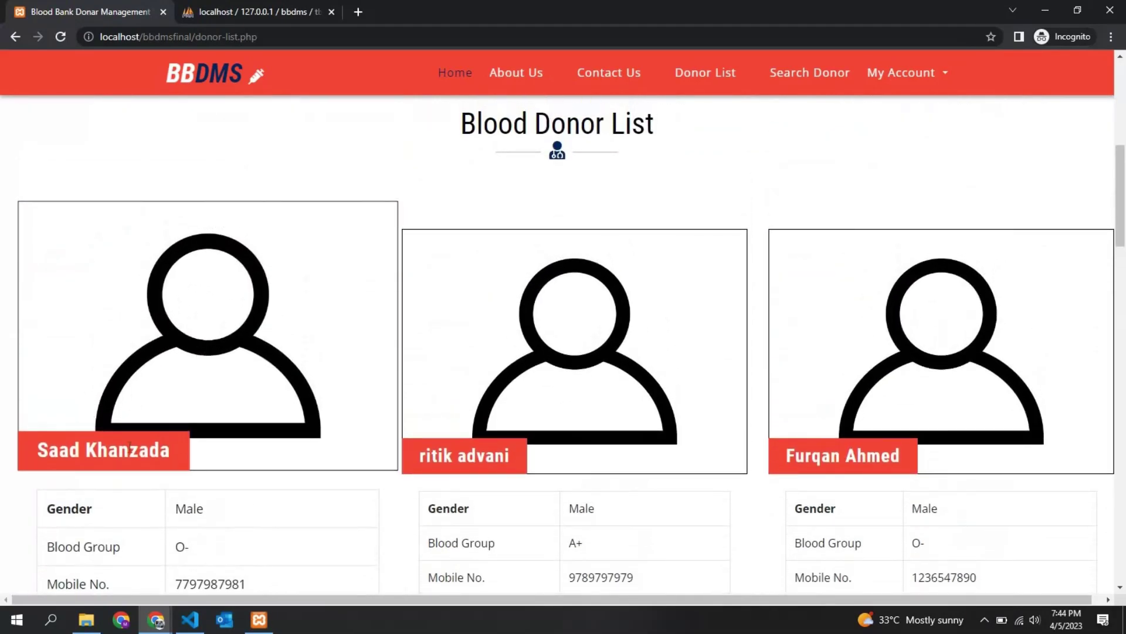
pyautogui.scroll(-5, 128, 446)
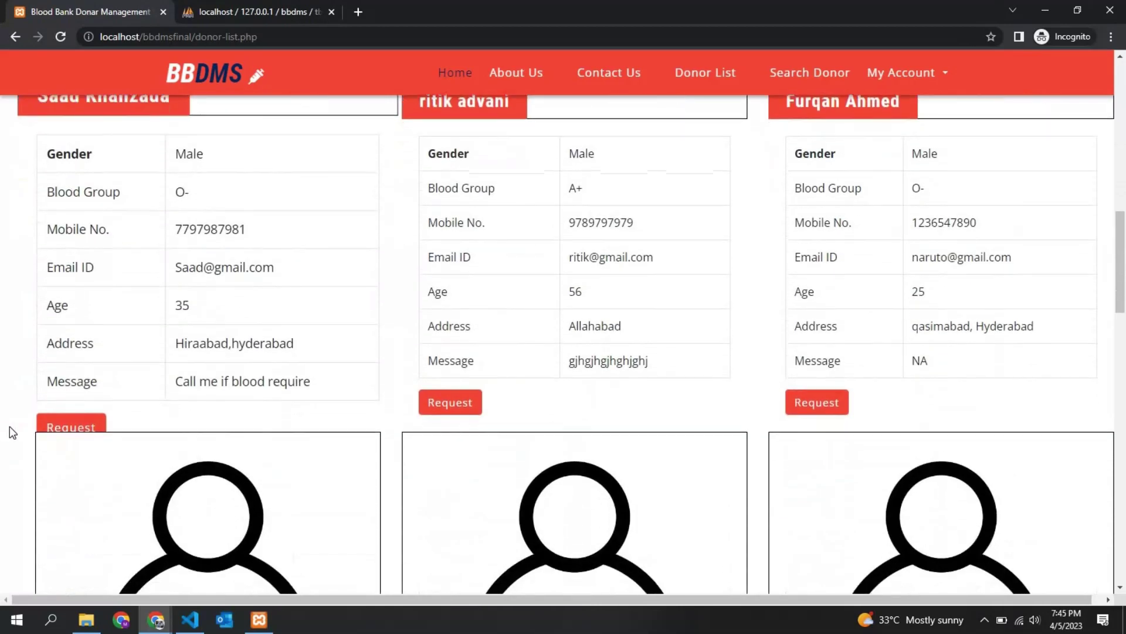
pyautogui.scroll(2, 3, 376)
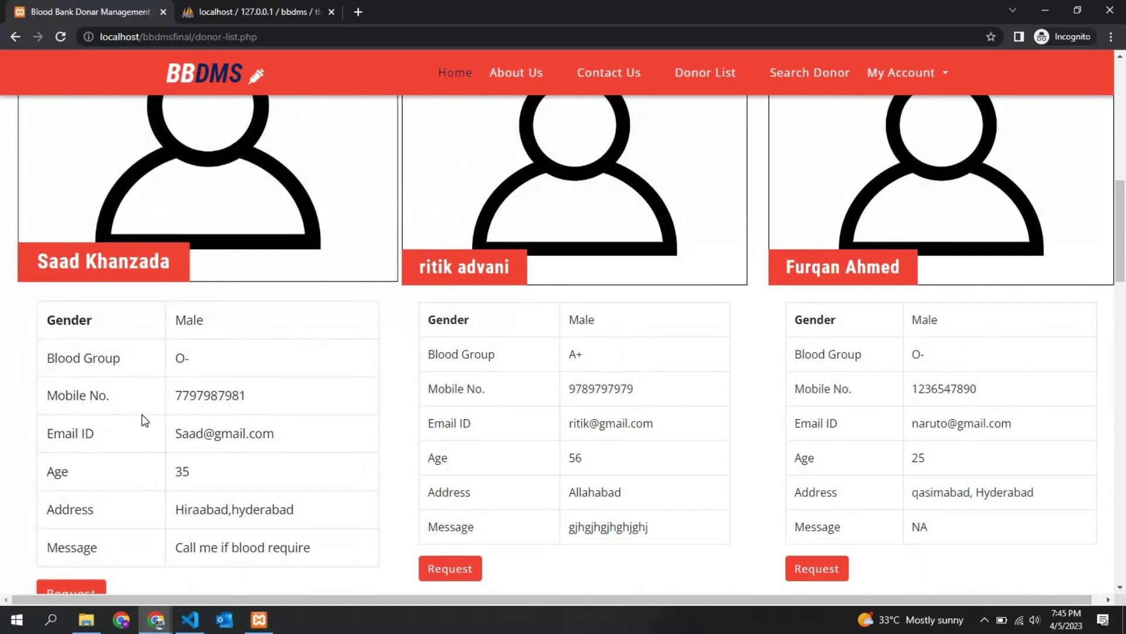
pyautogui.click(189, 620)
# Scroll donor-list.php to the donor details table and select the Gender output line
pyautogui.scroll(-1, 669, 327)
pyautogui.scroll(-1, 669, 327)
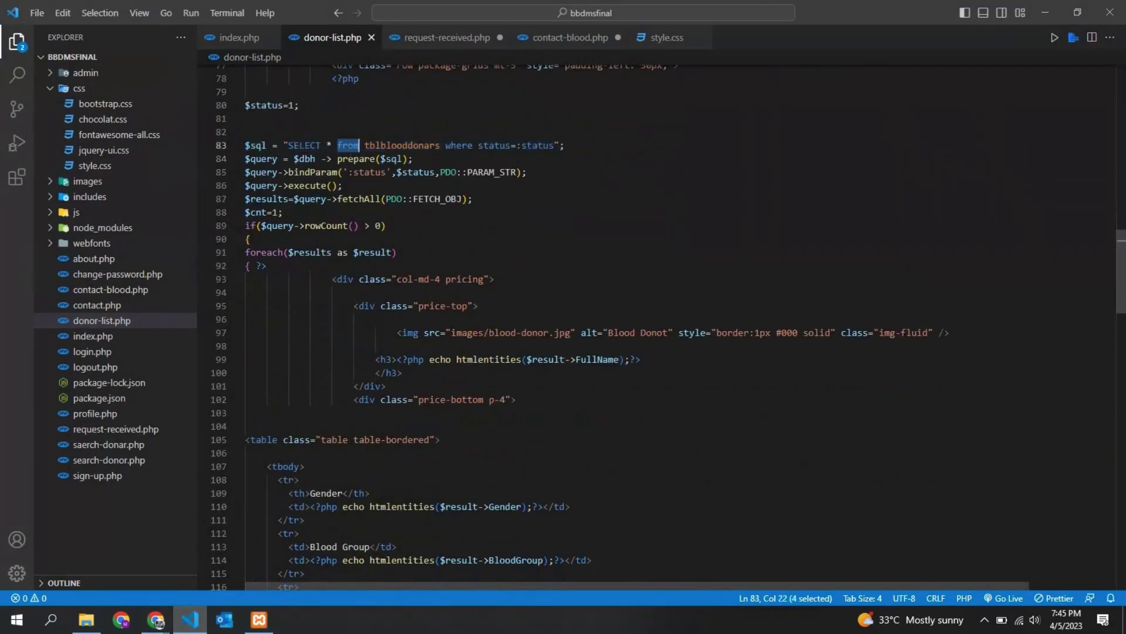
pyautogui.scroll(-2, 447, 253)
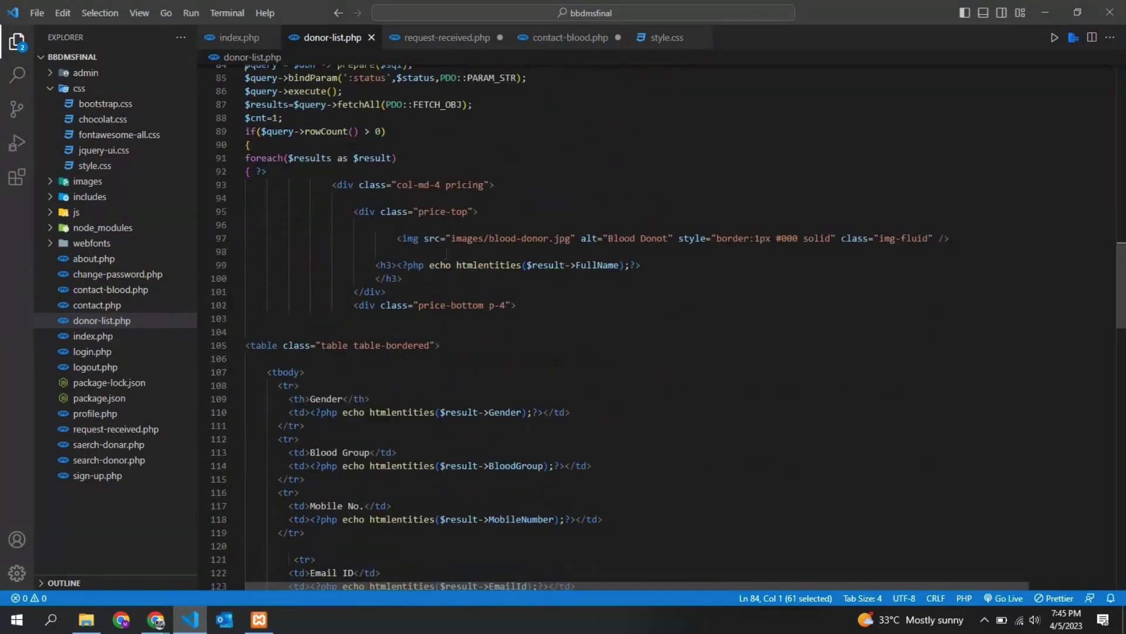
pyautogui.moveTo(250, 345); pyautogui.dragTo(245, 331)
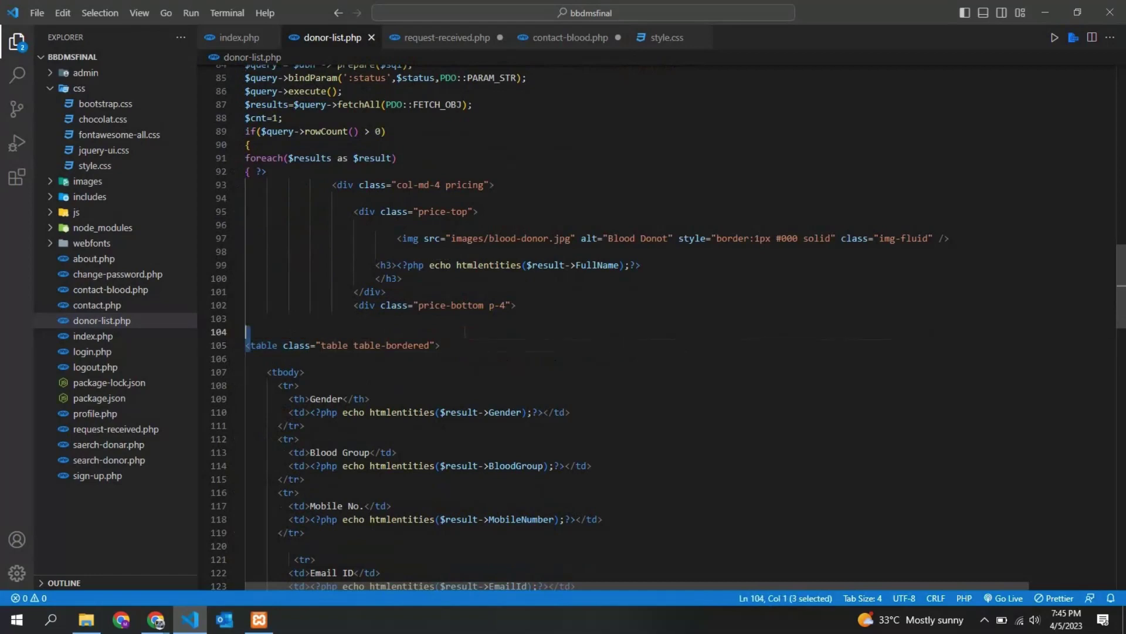
pyautogui.tripleClick(354, 412)
# Select the FullName output line, then return to the BBDMS donor list in Chrome
pyautogui.scroll(-1, 354, 351)
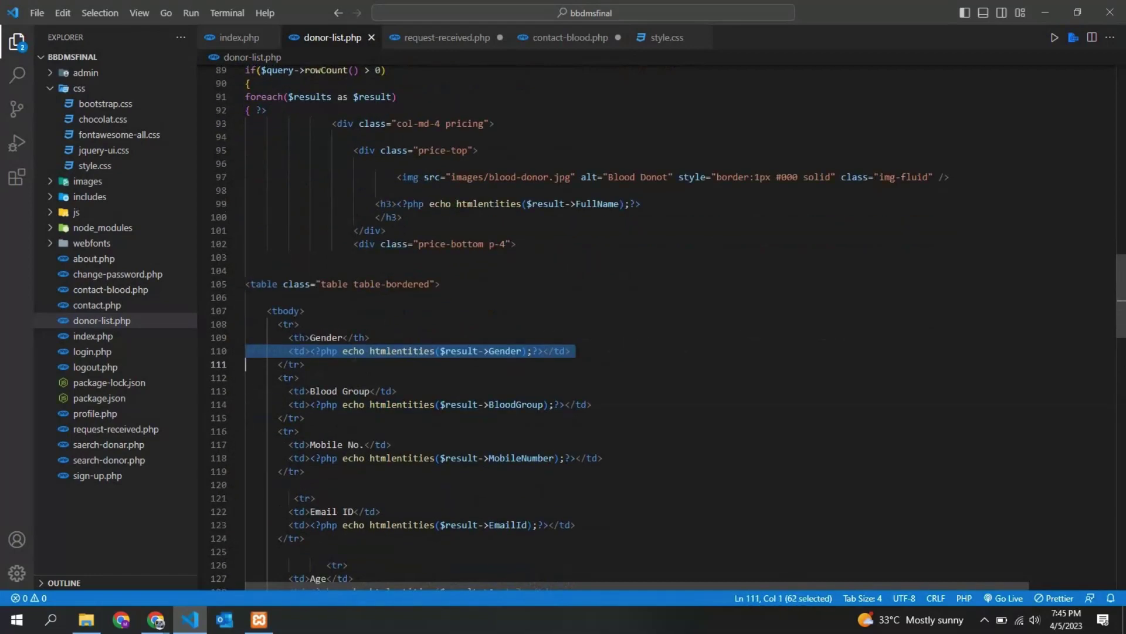
pyautogui.scroll(-2, 669, 329)
pyautogui.scroll(5, 669, 328)
pyautogui.moveTo(575, 222); pyautogui.dragTo(429, 222)
pyautogui.tripleClick(437, 221)
pyautogui.click(436, 328)
pyautogui.scroll(-3, 436, 328)
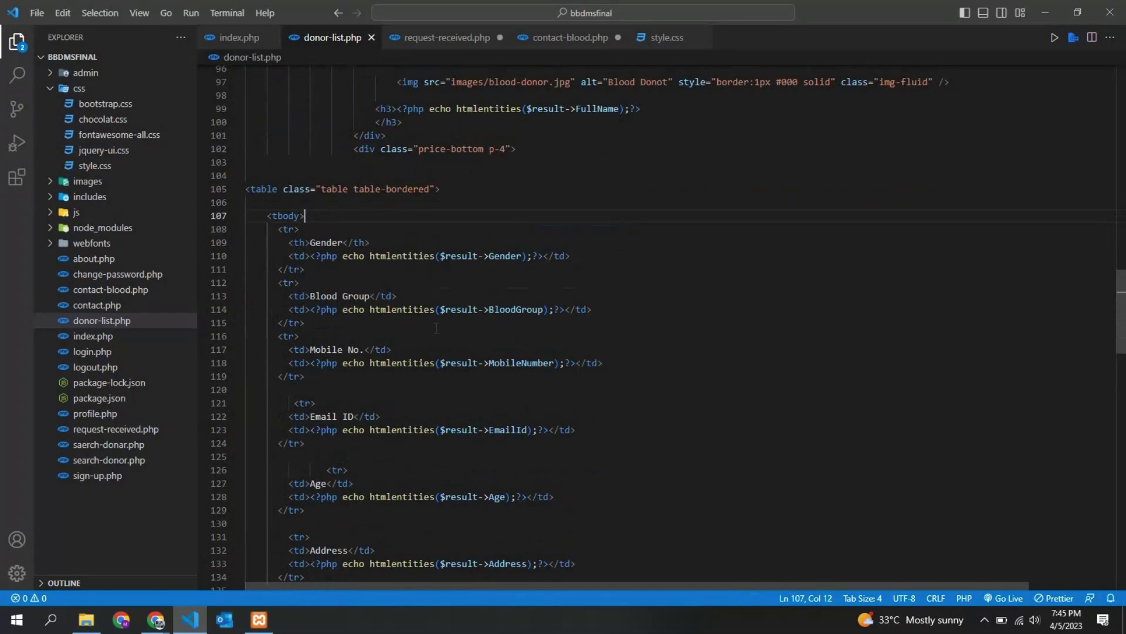
pyautogui.click(155, 620)
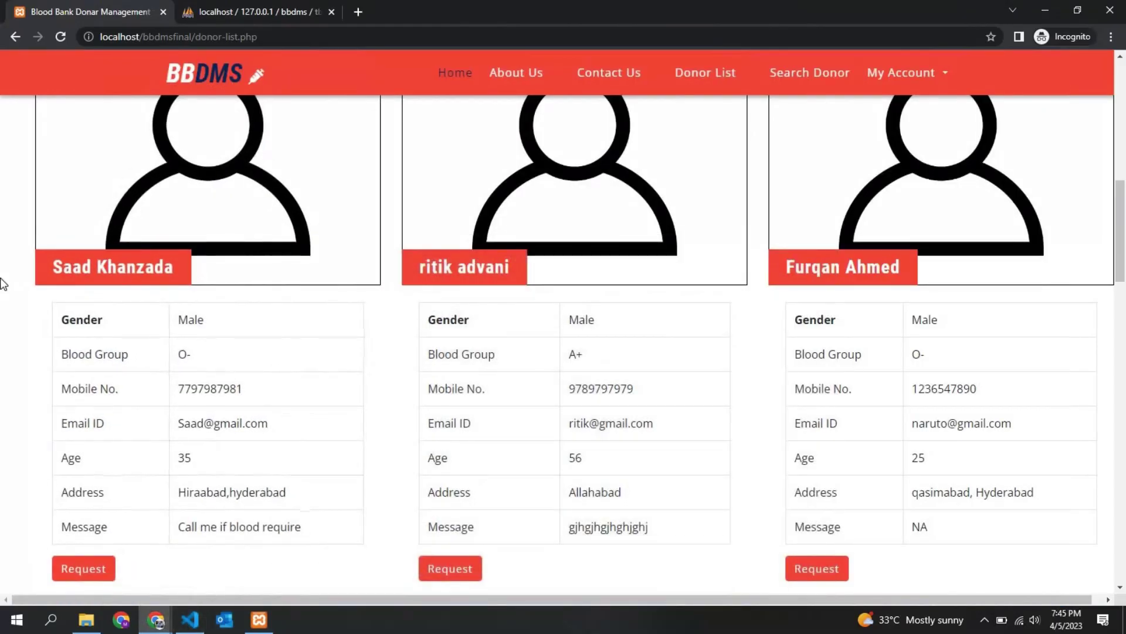
# Open the first donor's blood request form, then go back to the donor list
pyautogui.scroll(-2, 2, 284)
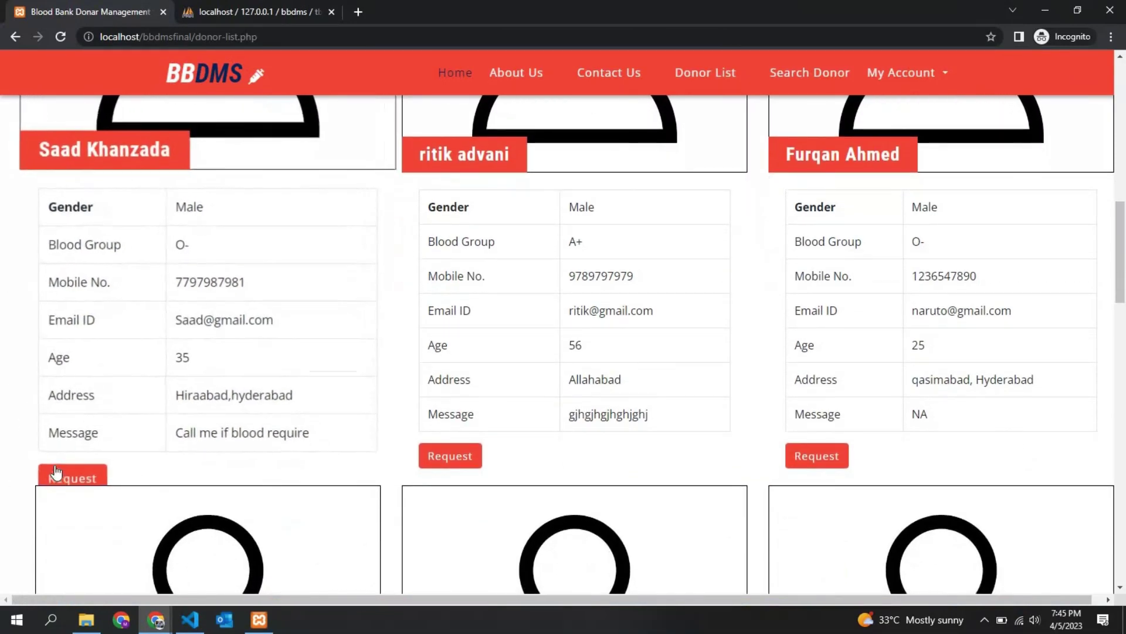
pyautogui.click(65, 460)
pyautogui.scroll(-5, 528, 367)
pyautogui.scroll(-3, 584, 359)
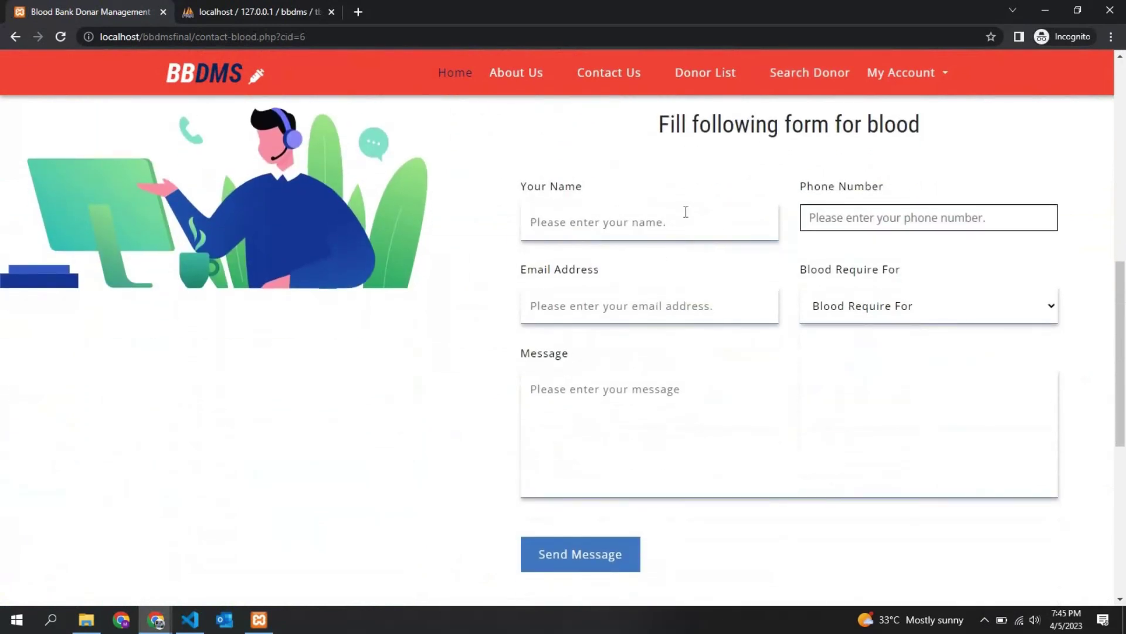
pyautogui.scroll(2, 686, 212)
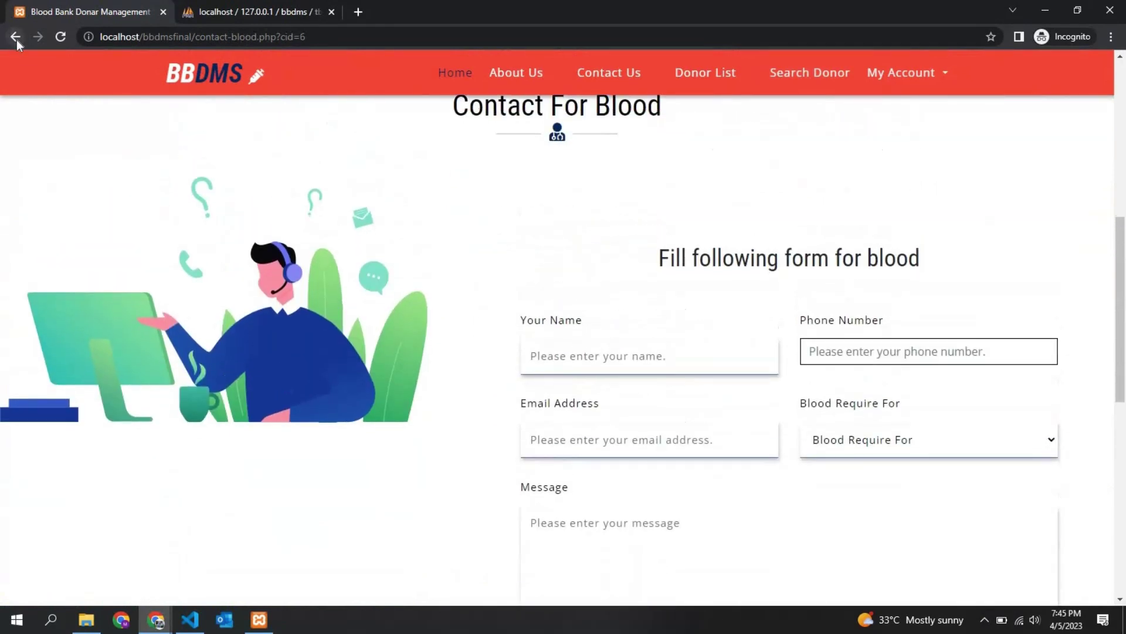
pyautogui.click(15, 36)
# Open the Contact For Blood request form for donor 17 and click into the name field
pyautogui.scroll(-20, 794, 302)
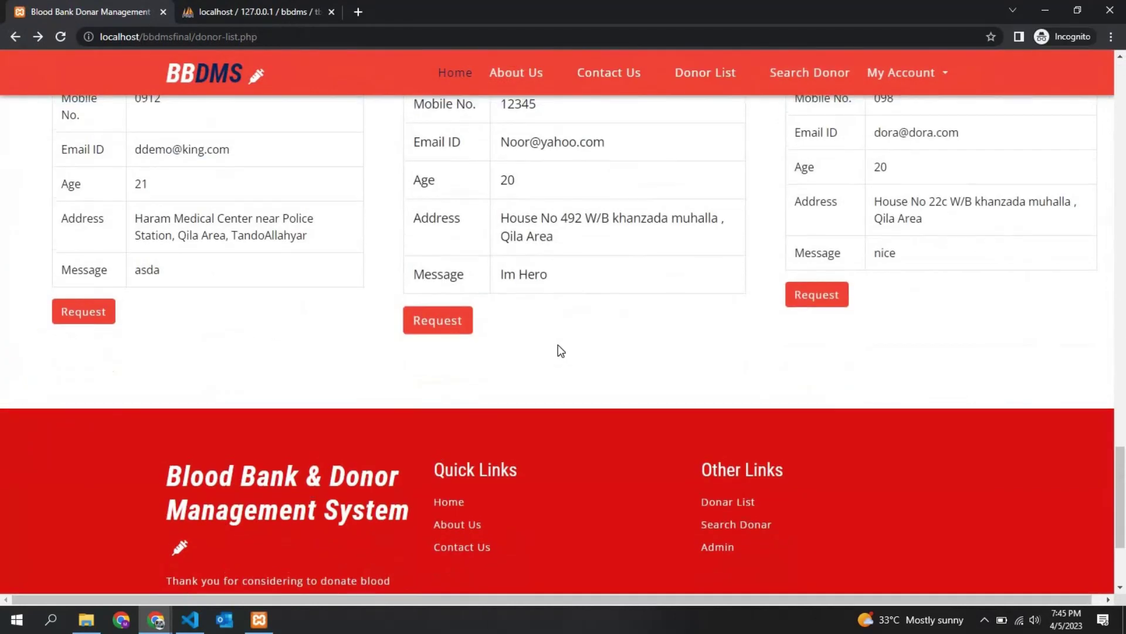
pyautogui.scroll(3, 558, 351)
pyautogui.click(435, 517)
pyautogui.scroll(-7, 620, 381)
pyautogui.moveTo(667, 405); pyautogui.dragTo(575, 405)
pyautogui.click(575, 405)
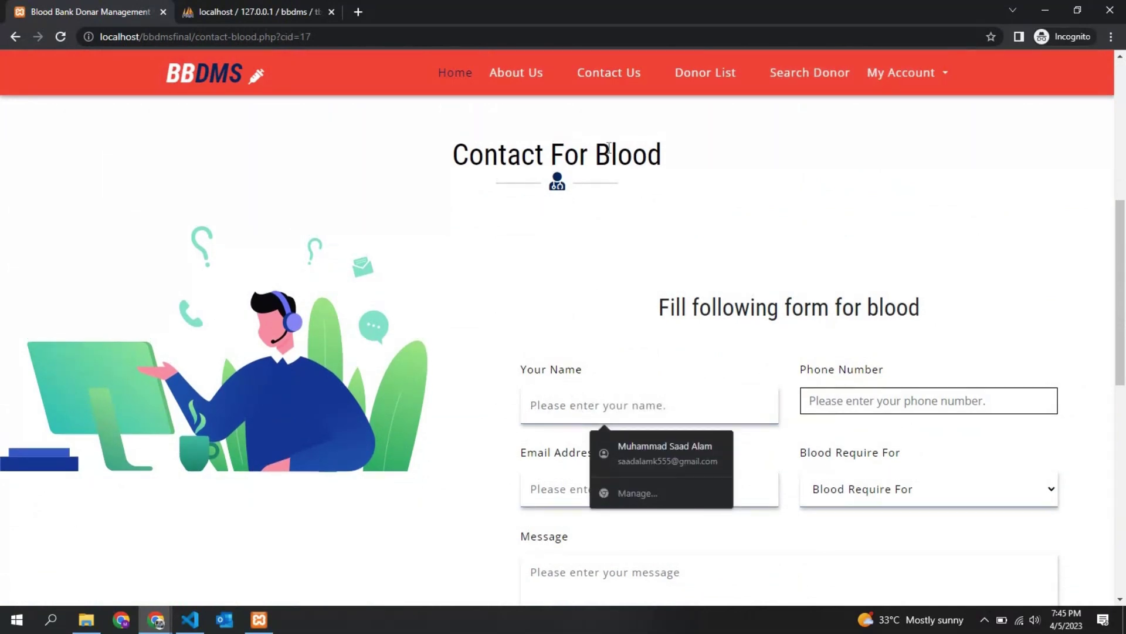
# Fill in the requester's name, phone number and e-mail address on the request form
pyautogui.scroll(-4, 452, 284)
pyautogui.moveTo(618, 164); pyautogui.dragTo(645, 217)
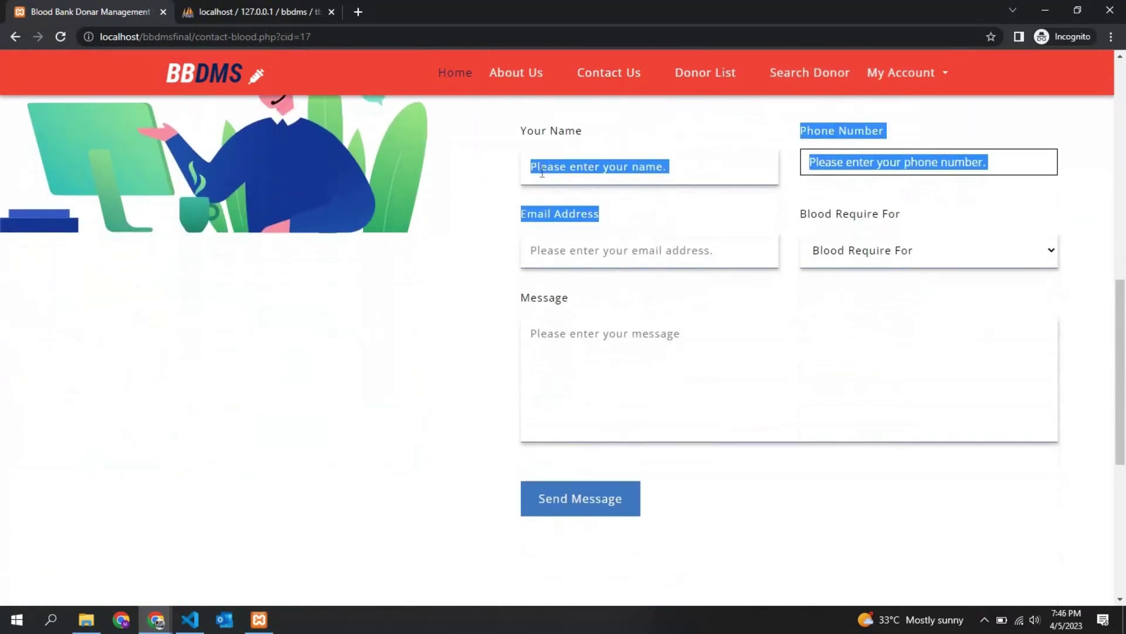
pyautogui.click(619, 162)
pyautogui.write('narut')
pyautogui.press('Tab')
pyautogui.write('123')
pyautogui.press('Tab')
pyautogui.write('naruto')
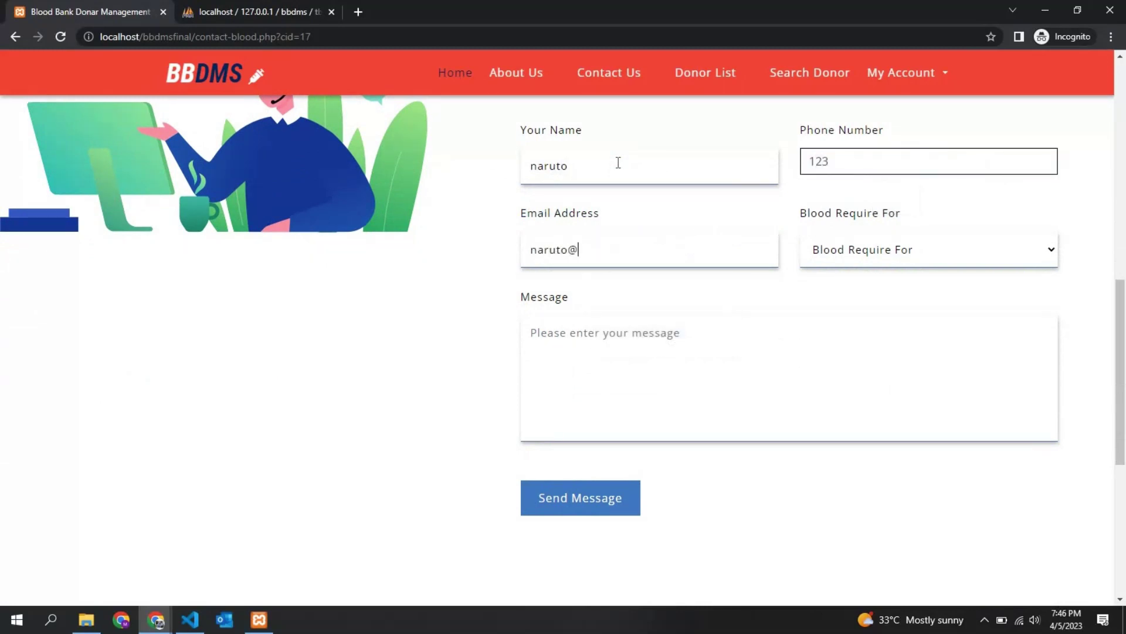
pyautogui.write('@leaf.com')
# Choose Brother for Blood Require For and enter the message 'Please donate dattaybayo.'
pyautogui.click(854, 253)
pyautogui.click(839, 320)
pyautogui.click(695, 361)
pyautogui.write('Please donate dattaybayo.')
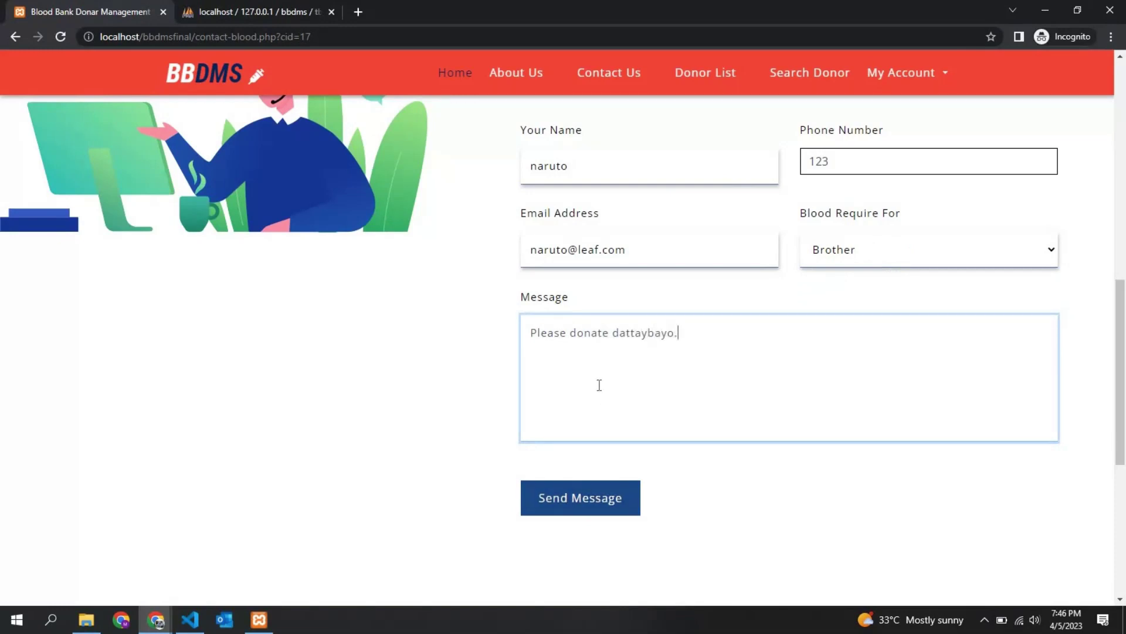
pyautogui.scroll(2, 530, 364)
pyautogui.scroll(-2, 531, 363)
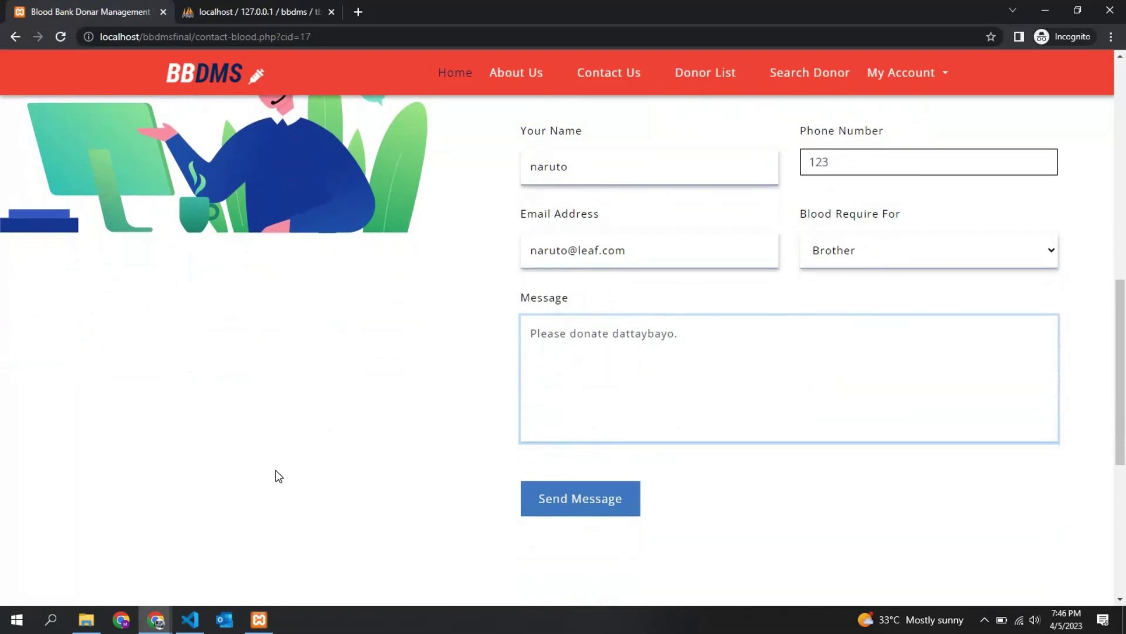
pyautogui.click(196, 628)
# Highlight the Request link's echo $result->id on line 143 in VS Code
pyautogui.scroll(-5, 458, 417)
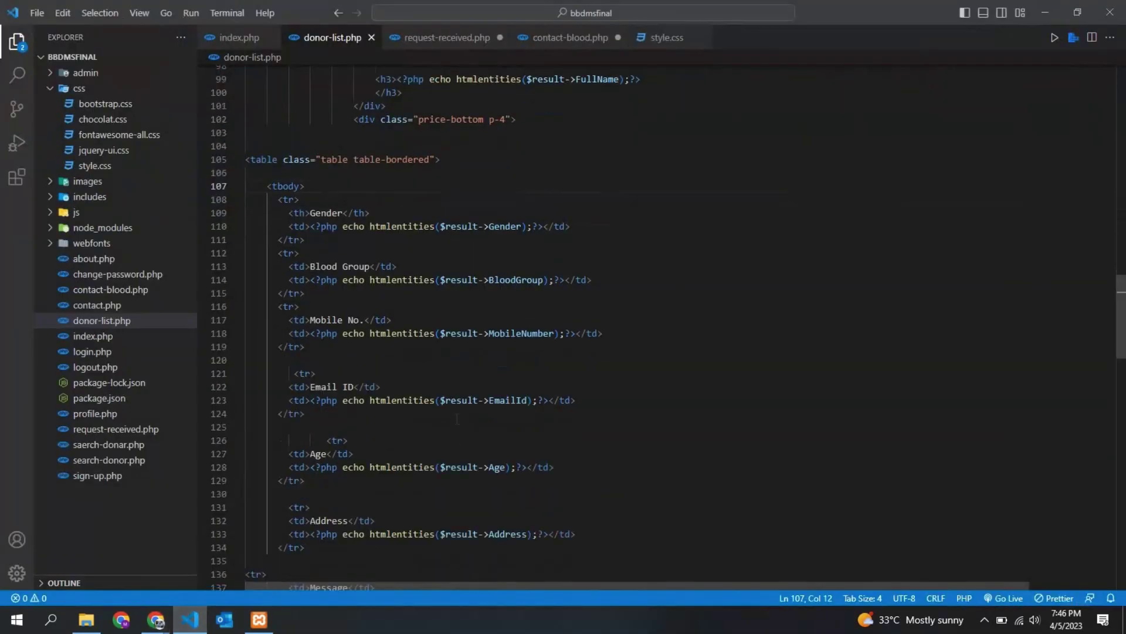
pyautogui.scroll(-2, 458, 418)
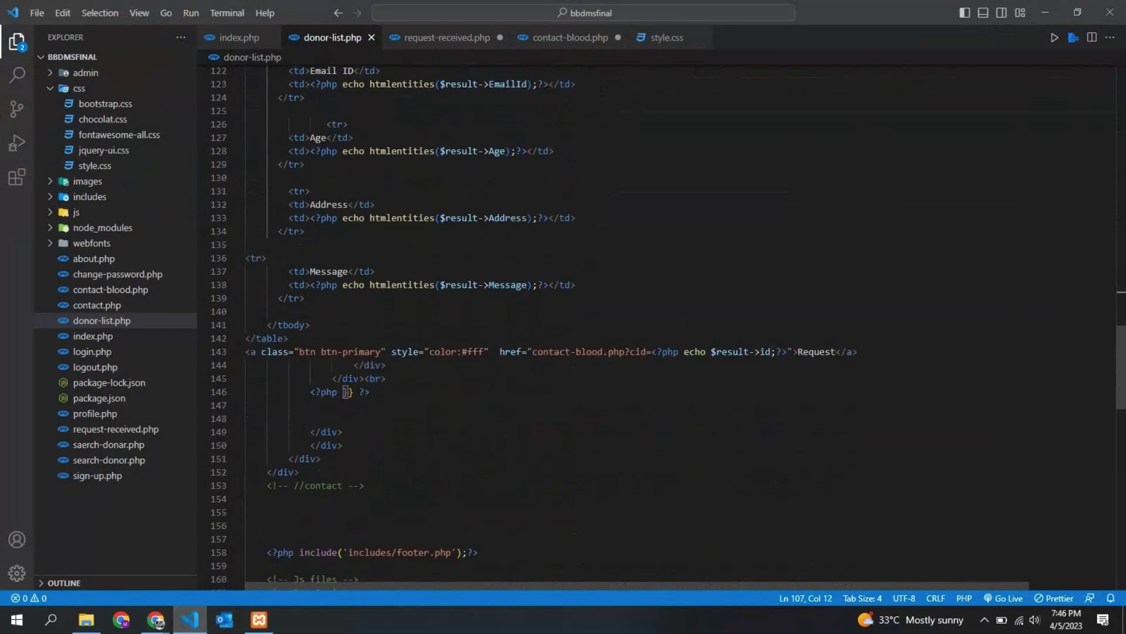
pyautogui.click(693, 373)
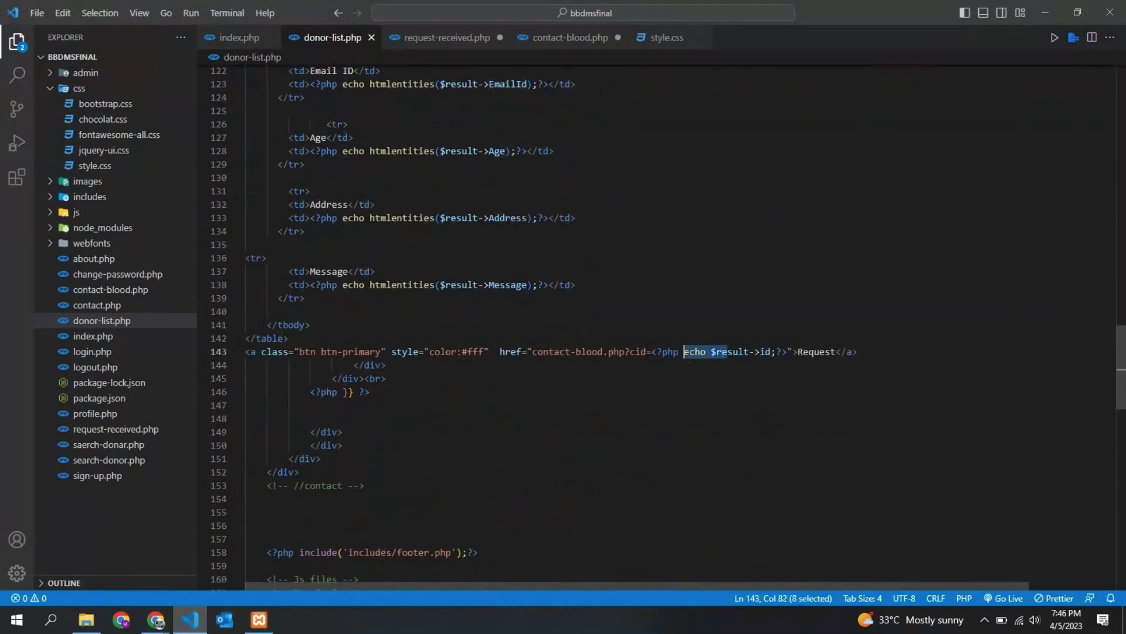
pyautogui.tripleClick(695, 351)
pyautogui.moveTo(776, 352); pyautogui.dragTo(689, 351)
pyautogui.scroll(2, 653, 359)
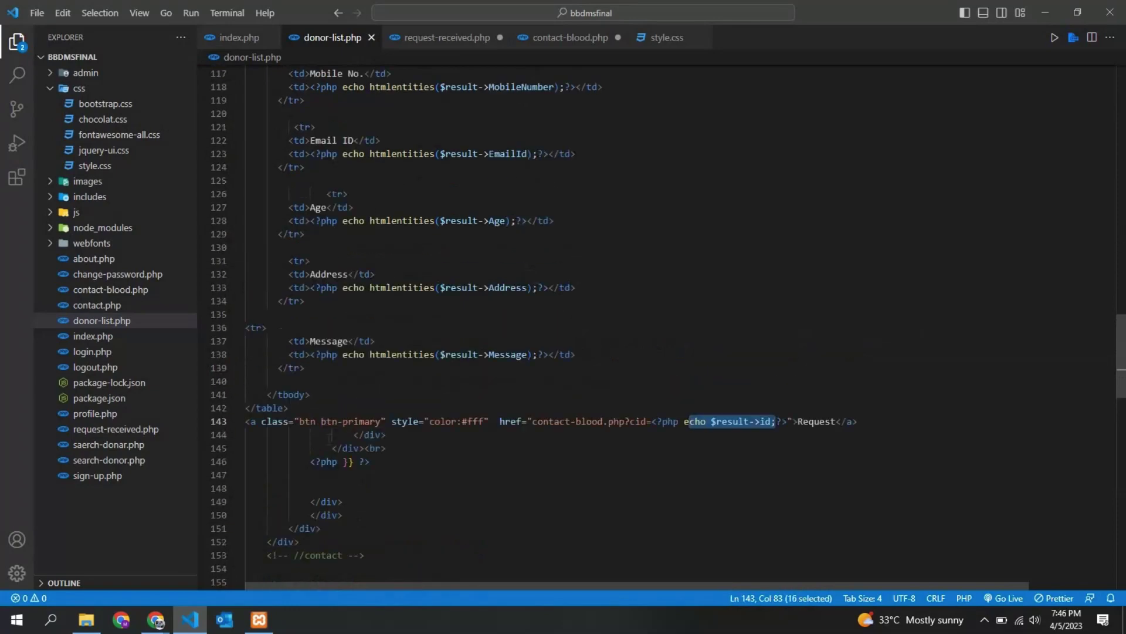
# Compare with donor id 6 in phpMyAdmin's tblblooddonars, then return to the filled request form
pyautogui.moveTo(157, 625)
pyautogui.click(226, 563)
pyautogui.hotkey('ctrl', 'Tab')
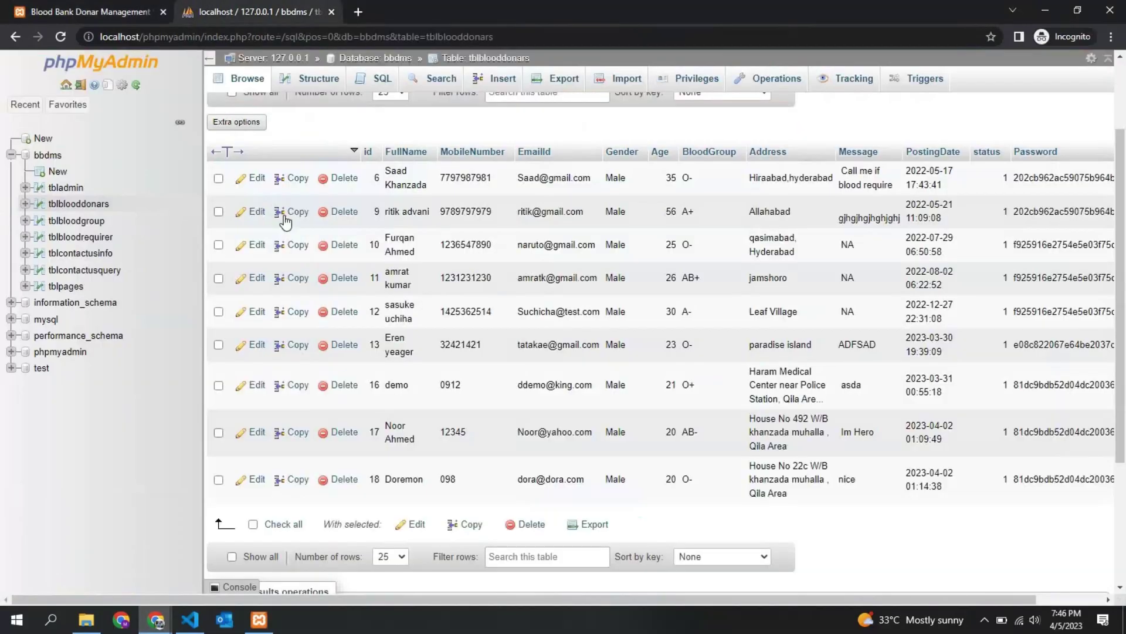
pyautogui.doubleClick(377, 178)
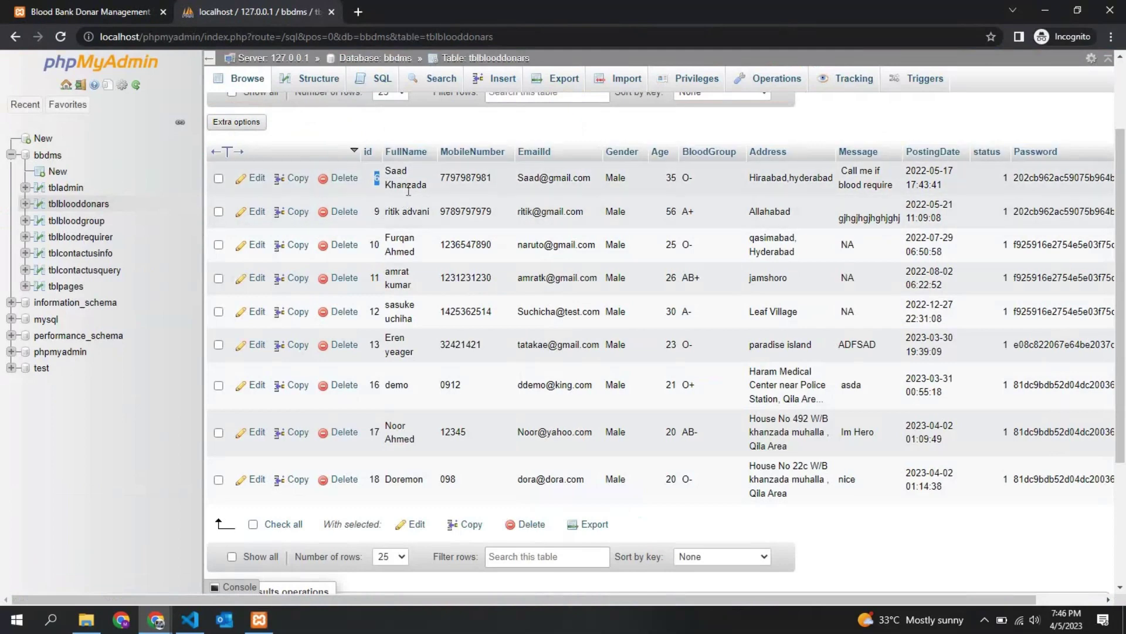
pyautogui.click(88, 12)
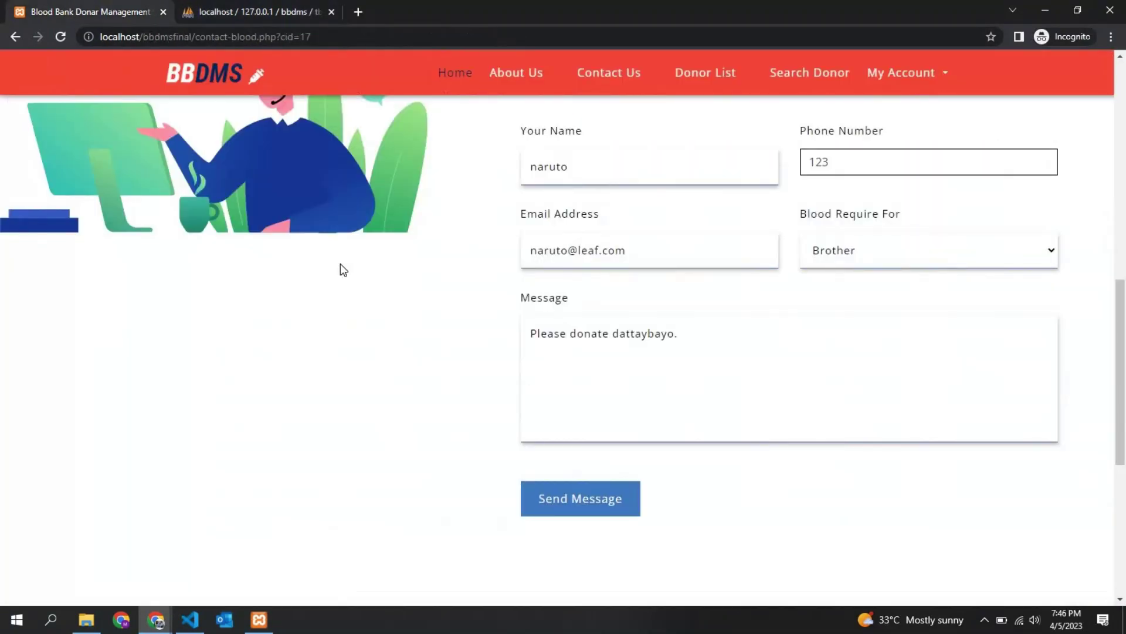
# Send the Brother blood request, confirm the alert, and log out of the donor account
pyautogui.scroll(-1, 448, 357)
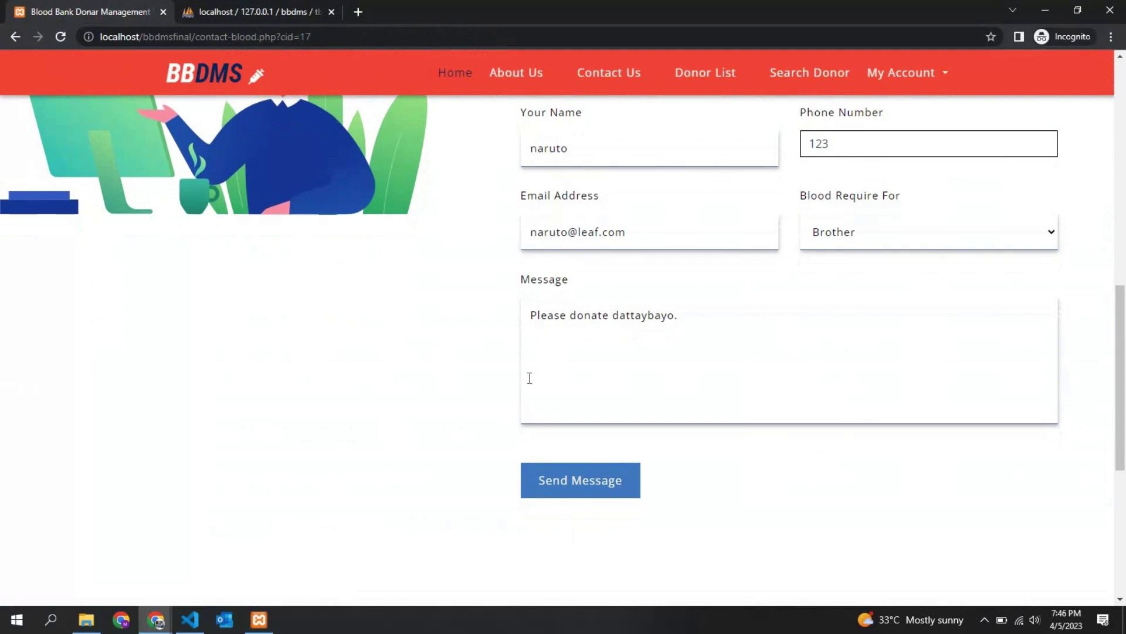
pyautogui.click(548, 476)
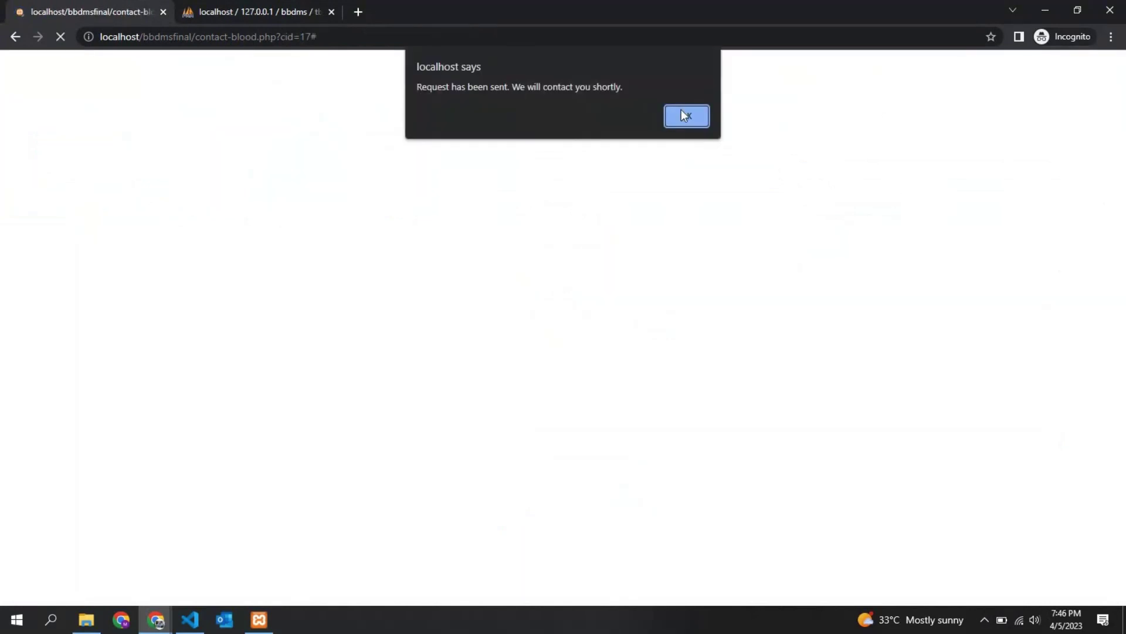
pyautogui.click(685, 115)
pyautogui.click(903, 129)
pyautogui.click(877, 251)
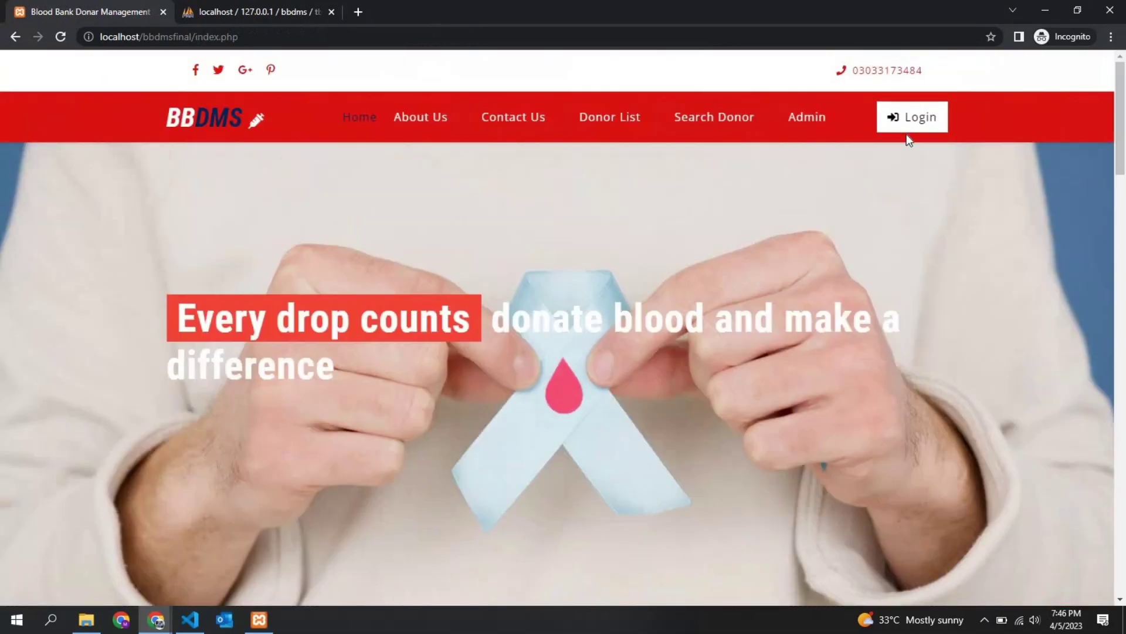
# Log in as the donor using the suggested email address and the account password
pyautogui.click(906, 134)
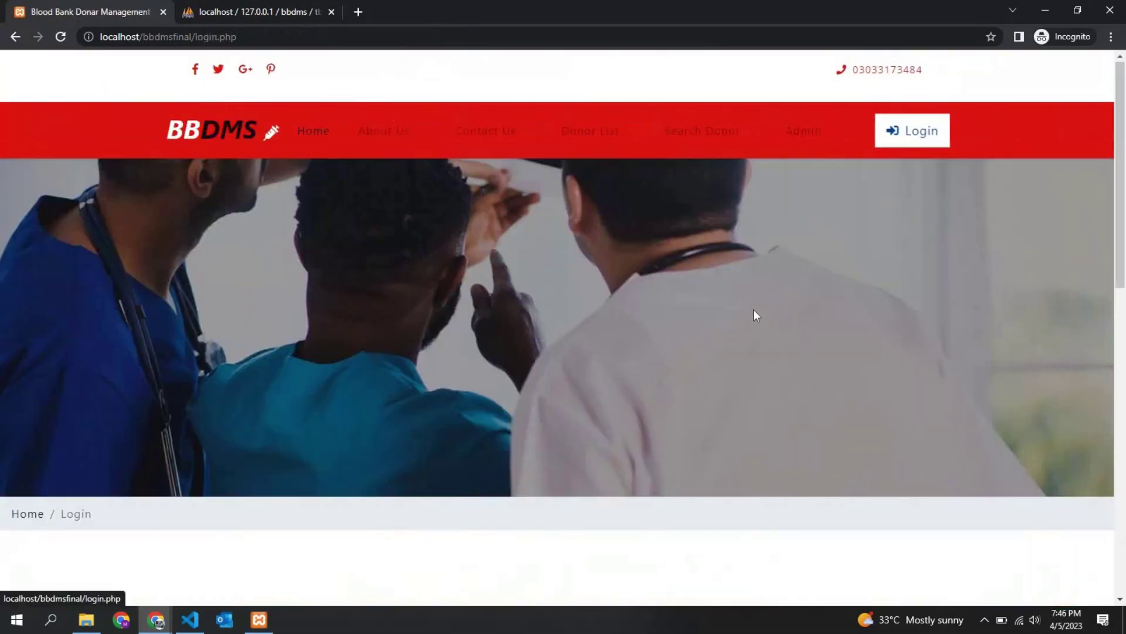
pyautogui.scroll(-4, 753, 315)
pyautogui.click(381, 460)
pyautogui.write('noo')
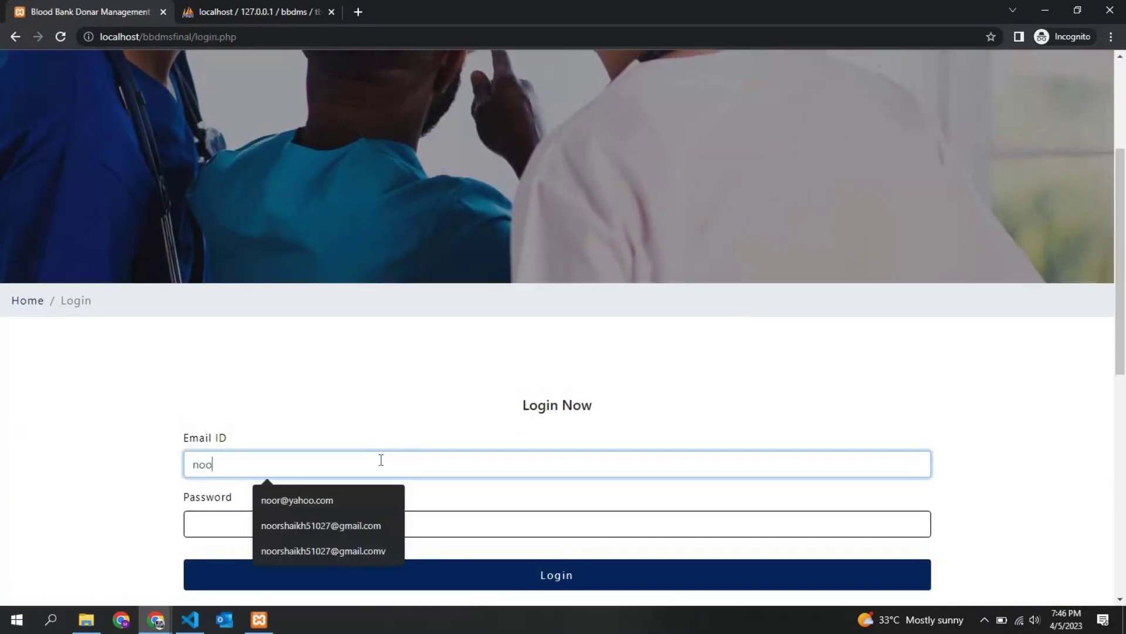
pyautogui.press('Down')
pyautogui.press('Return')
pyautogui.press('Tab')
pyautogui.write('123')
pyautogui.press('Return')
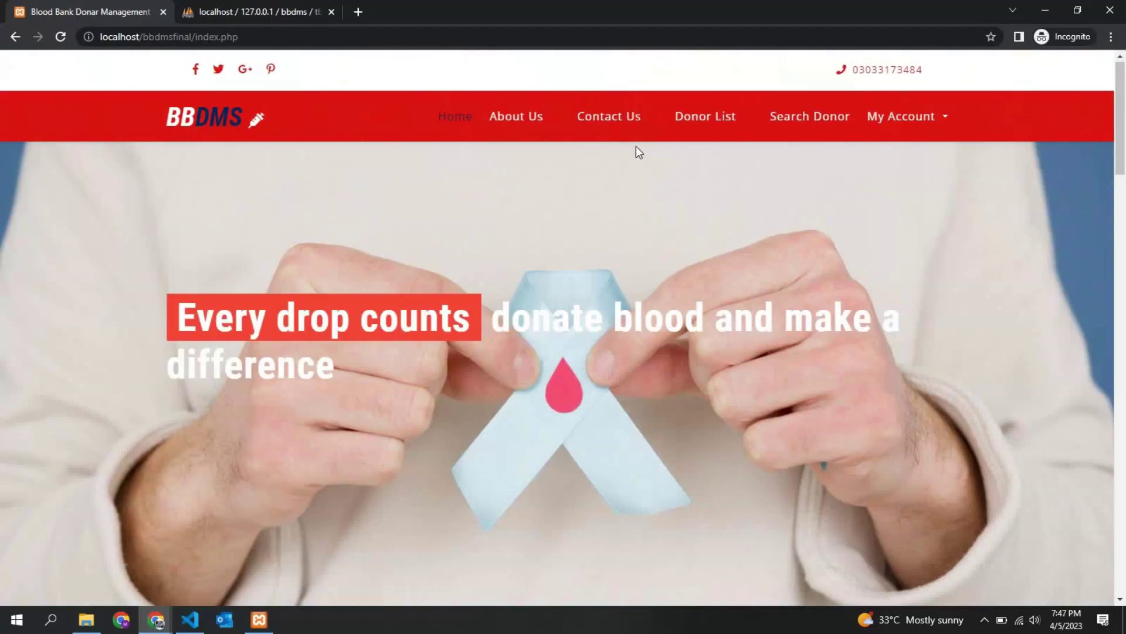
# Open Request Received from My Account and highlight the new Brother request row
pyautogui.click(942, 117)
pyautogui.click(901, 228)
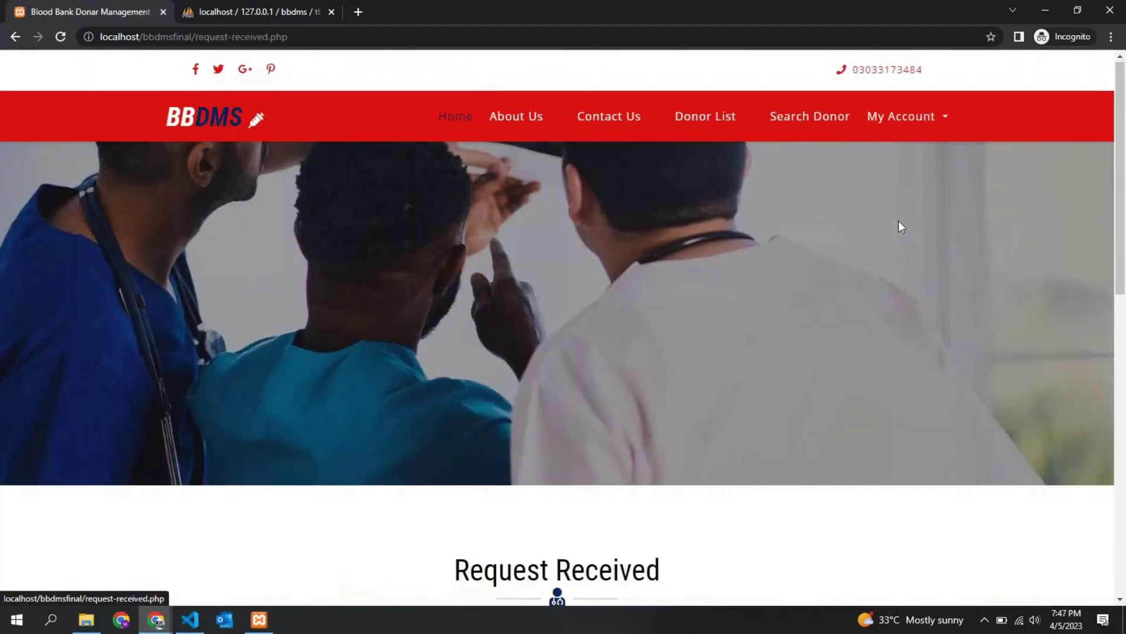
pyautogui.scroll(-7, 899, 226)
pyautogui.moveTo(125, 376); pyautogui.dragTo(922, 388)
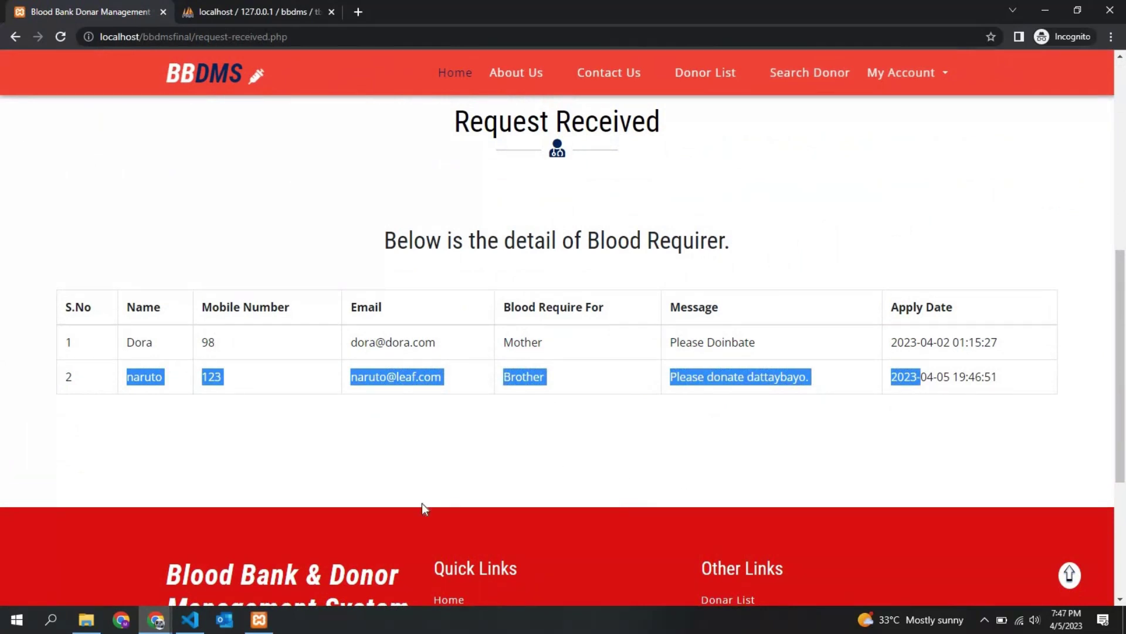
pyautogui.click(189, 620)
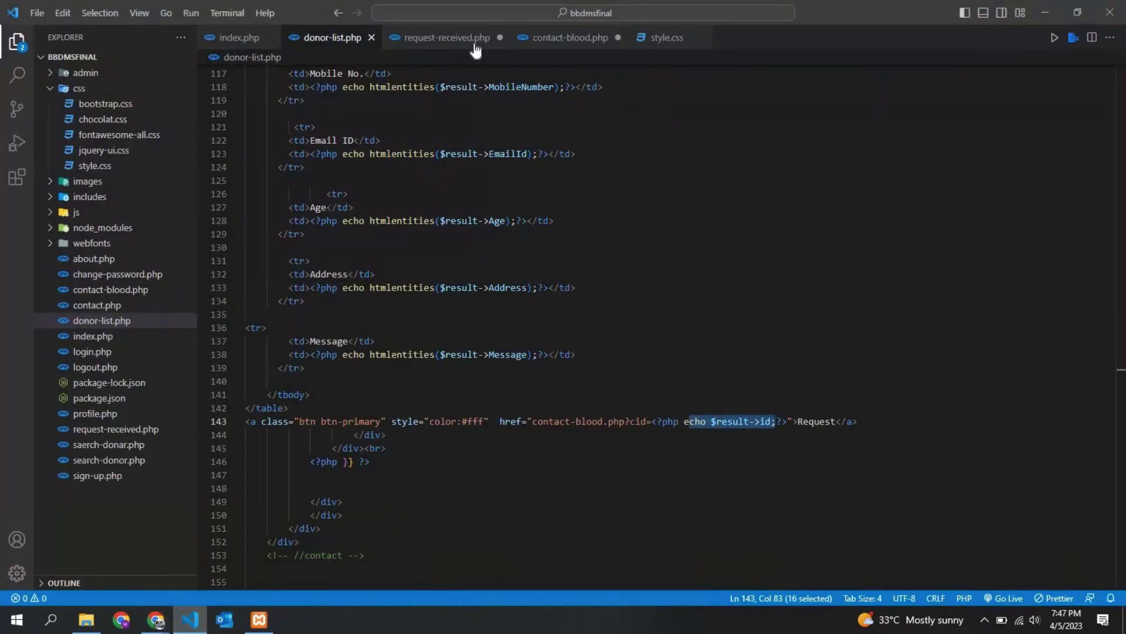
# Open request-received.php and highlight the $sql SELECT column list near line 124
pyautogui.click(446, 37)
pyautogui.scroll(-8, 482, 325)
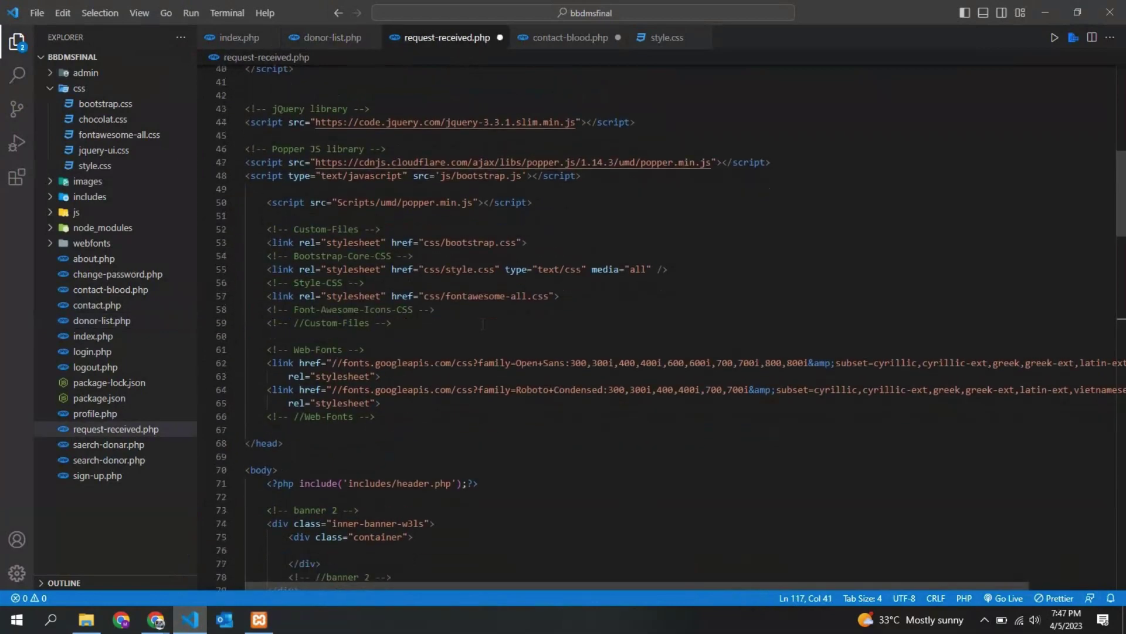
pyautogui.scroll(-10, 482, 325)
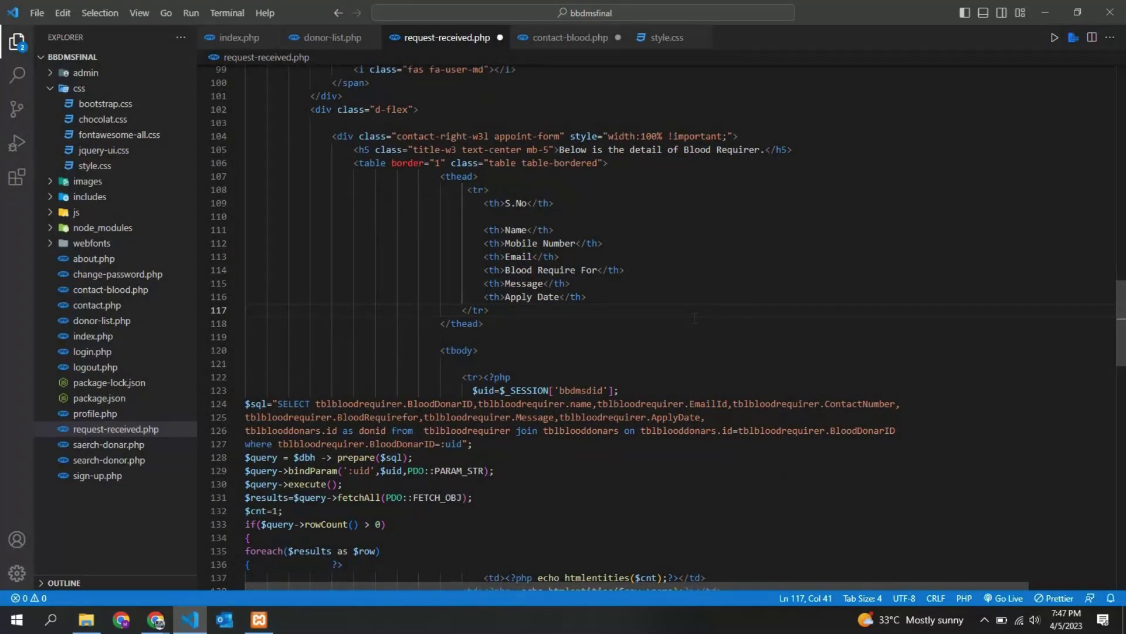
pyautogui.scroll(-2, 348, 283)
pyautogui.moveTo(311, 334); pyautogui.dragTo(510, 348)
pyautogui.click(516, 348)
pyautogui.moveTo(311, 335); pyautogui.dragTo(355, 348)
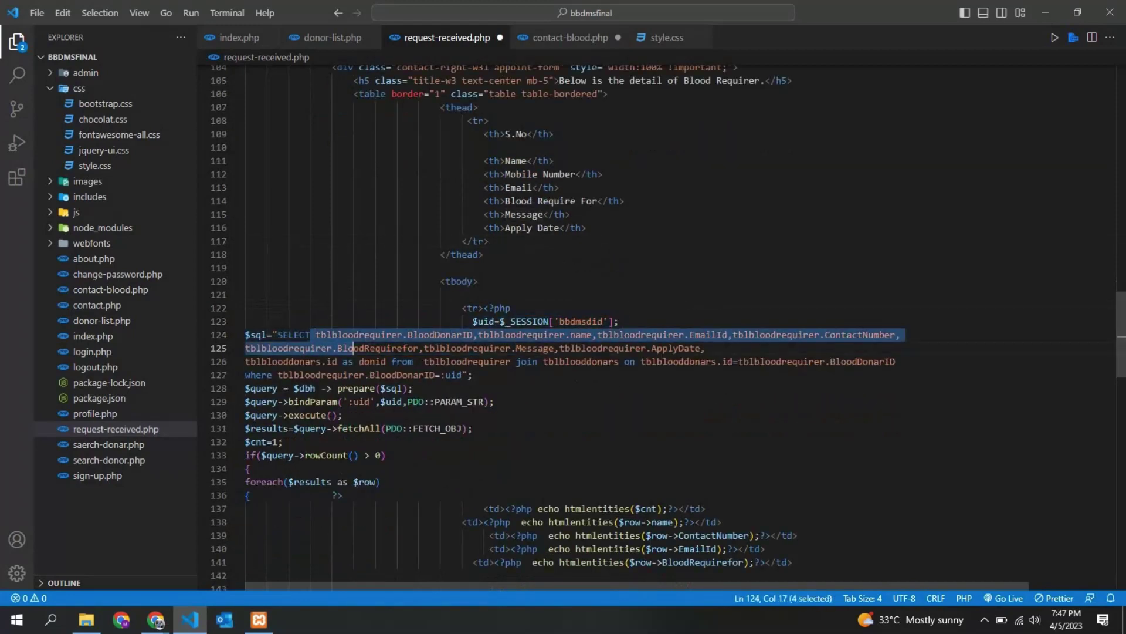
# Point out the query's FROM tblbloodrequirer join with tblblooddonars, then select the whole query
pyautogui.click(402, 362)
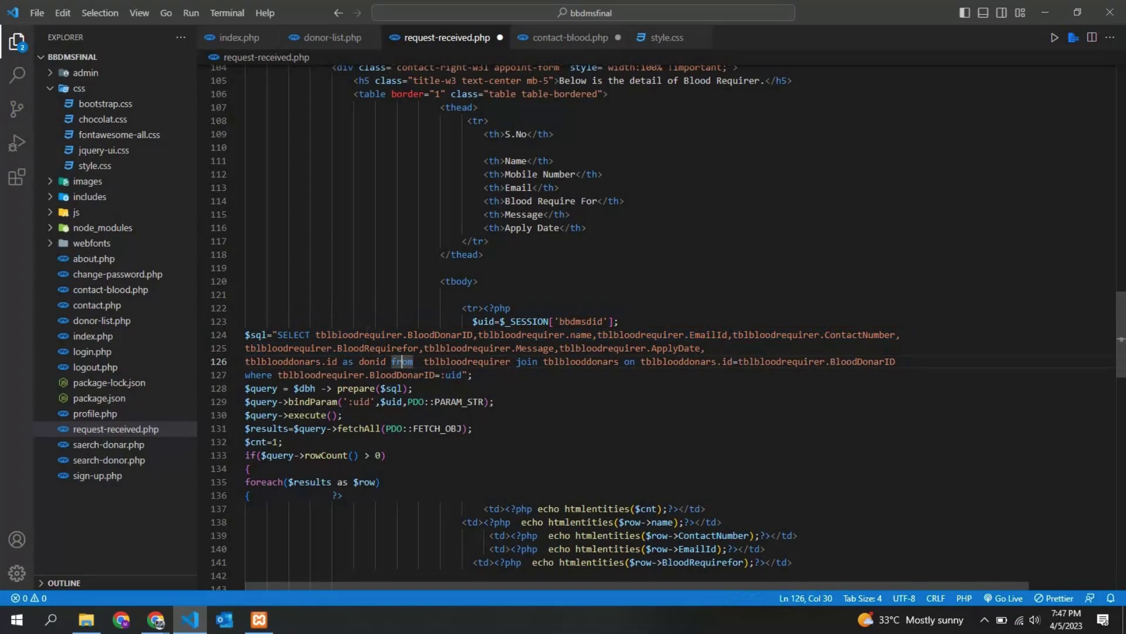
pyautogui.moveTo(246, 334); pyautogui.dragTo(706, 348)
pyautogui.click(467, 361)
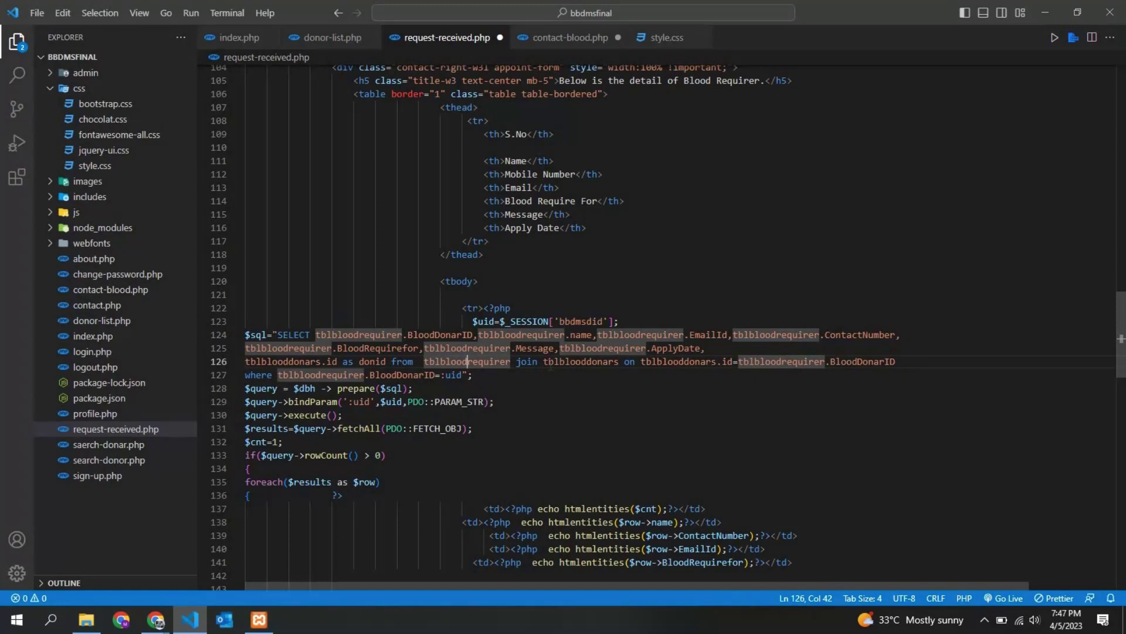
pyautogui.click(601, 363)
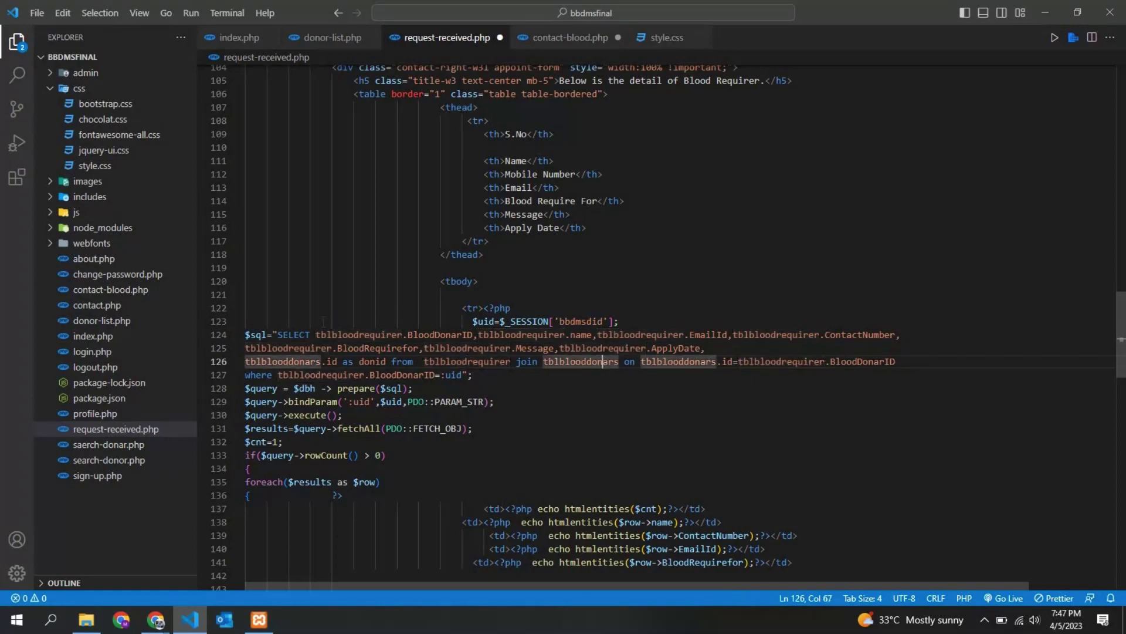
pyautogui.moveTo(278, 334); pyautogui.dragTo(947, 367)
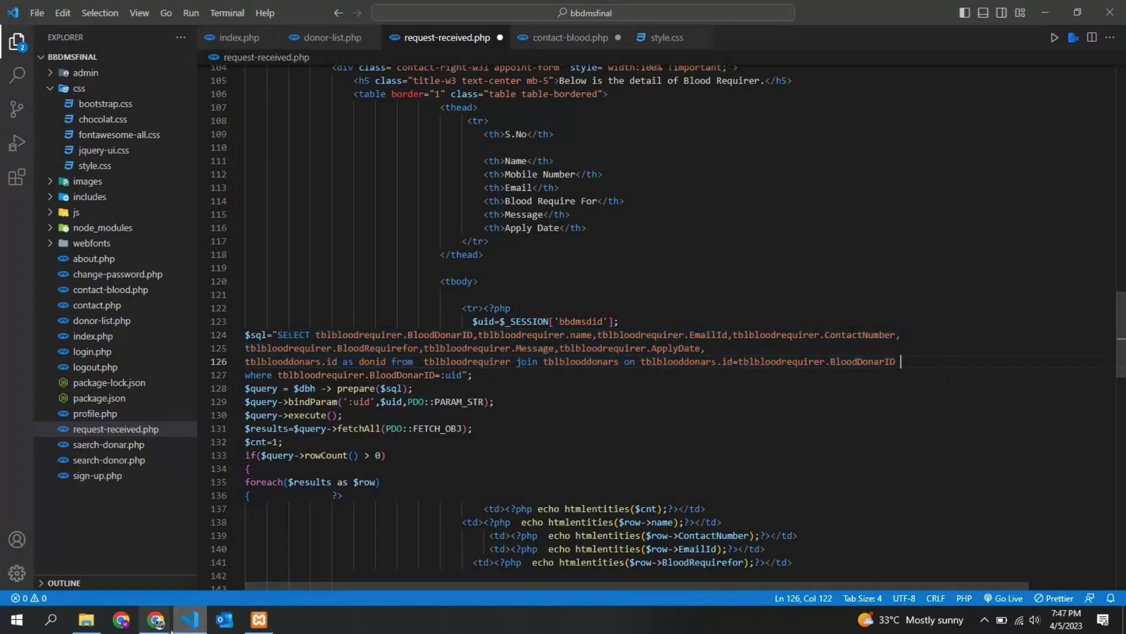
pyautogui.click(155, 620)
# Browse tblbloodrequirer in phpMyAdmin and highlight row 14's Brother request details
pyautogui.click(252, 12)
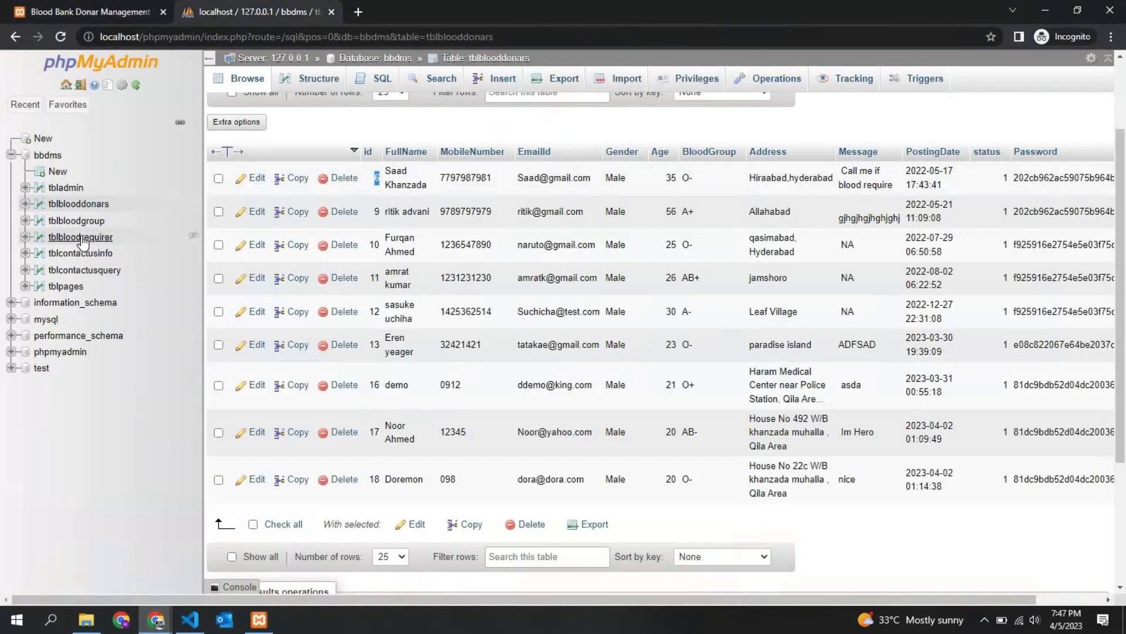
pyautogui.click(97, 238)
pyautogui.scroll(-7, 467, 399)
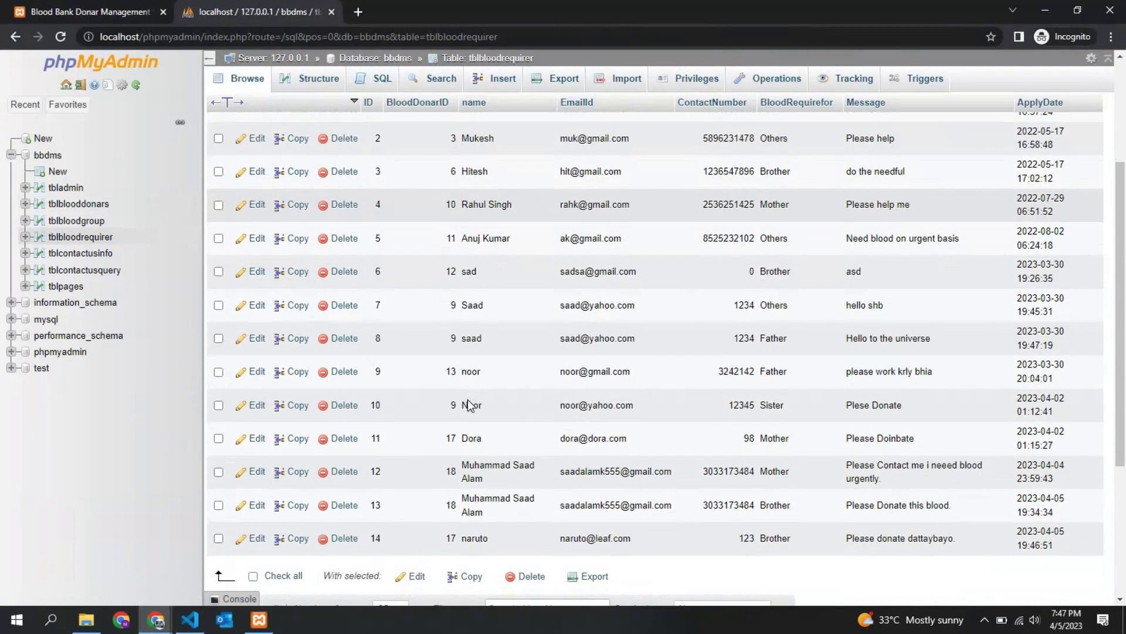
pyautogui.moveTo(405, 311); pyautogui.dragTo(832, 312)
pyautogui.doubleClick(831, 312)
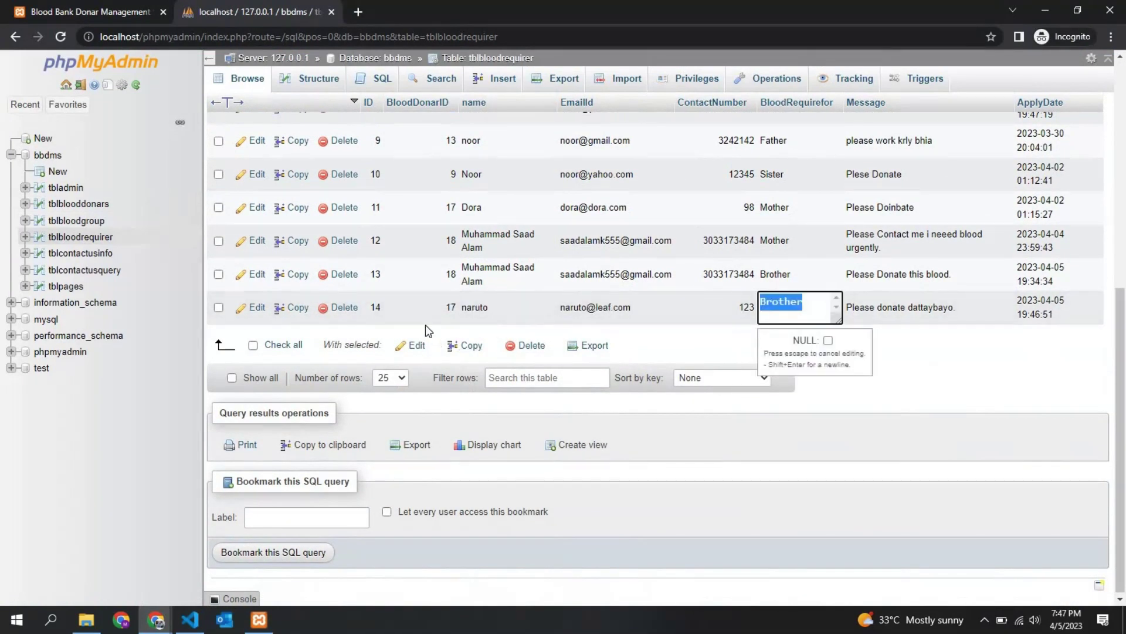
pyautogui.scroll(1, 469, 320)
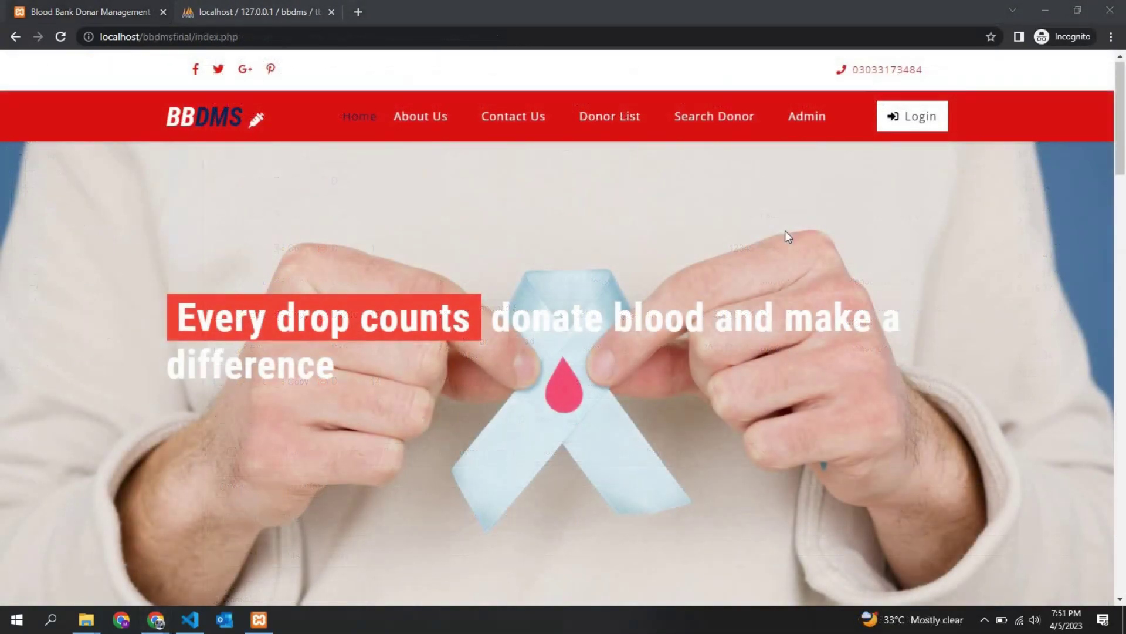
# Sign in to the BBDMS admin panel with the saved admin username
pyautogui.click(809, 115)
pyautogui.click(501, 238)
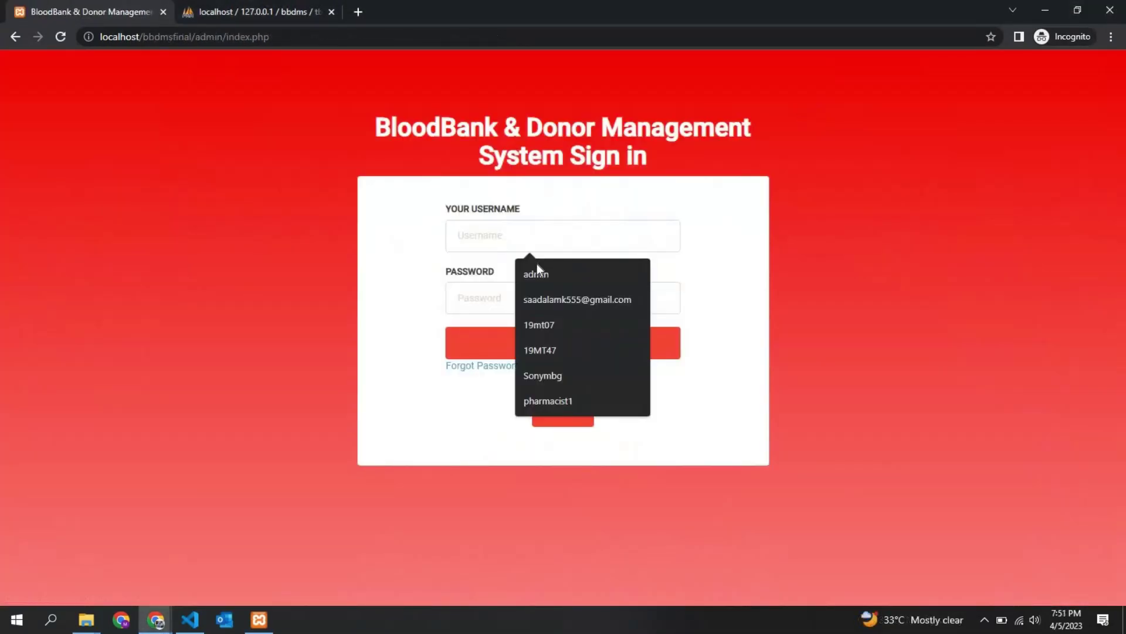
pyautogui.click(528, 280)
pyautogui.click(494, 296)
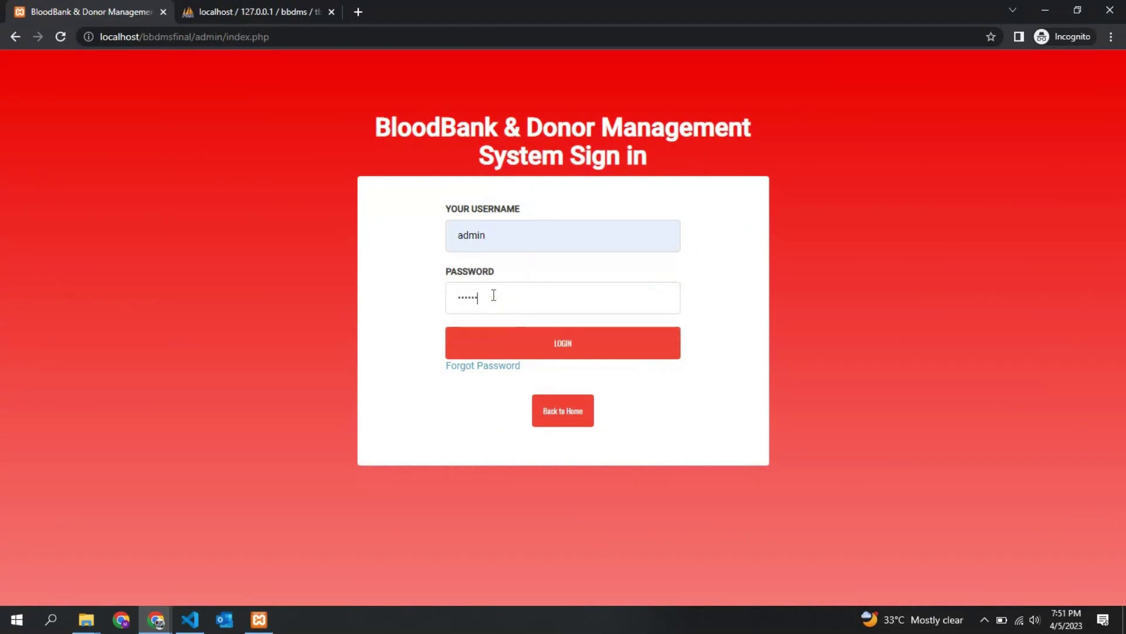
pyautogui.press('Return')
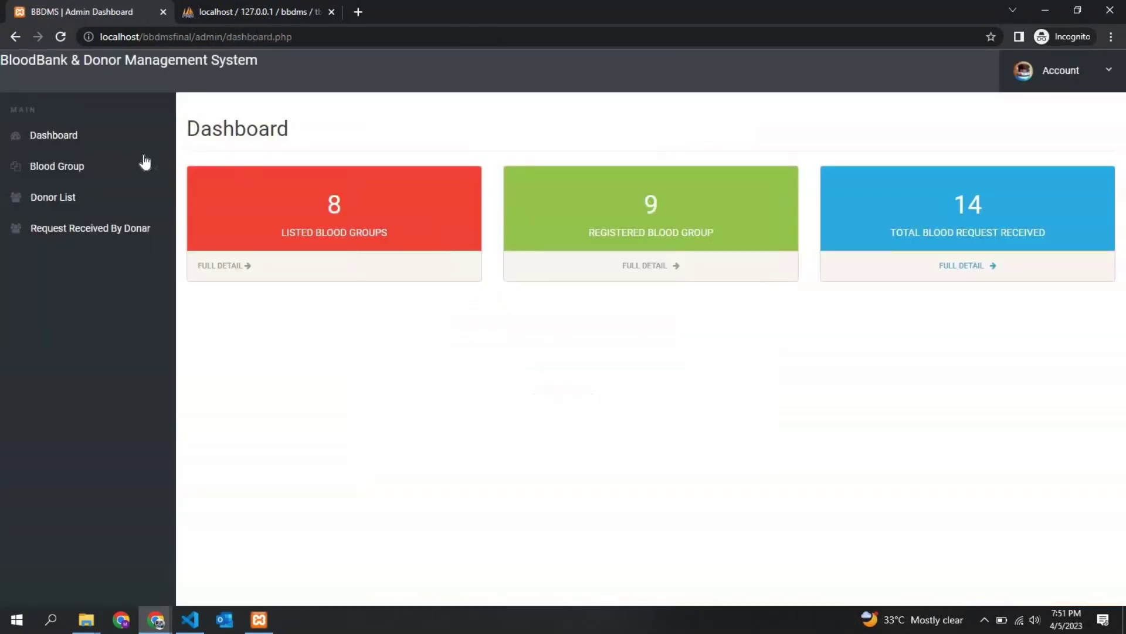
# Explore the blood group and account menus, view all listed blood groups, then return to the dashboard
pyautogui.click(143, 165)
pyautogui.click(110, 166)
pyautogui.click(1104, 93)
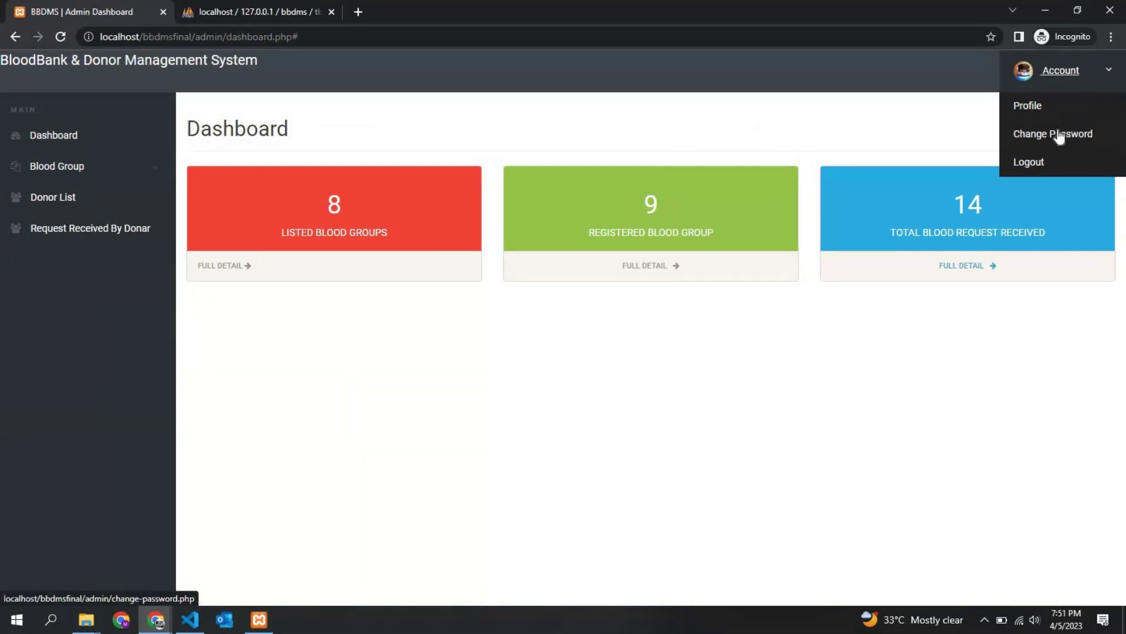
pyautogui.click(800, 386)
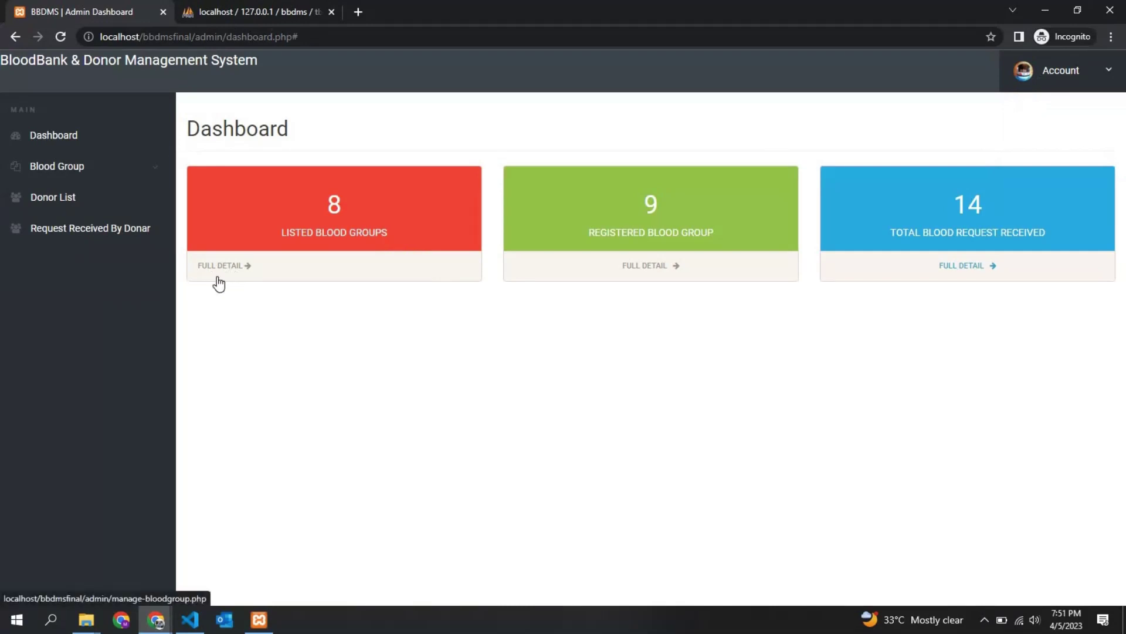
pyautogui.click(258, 269)
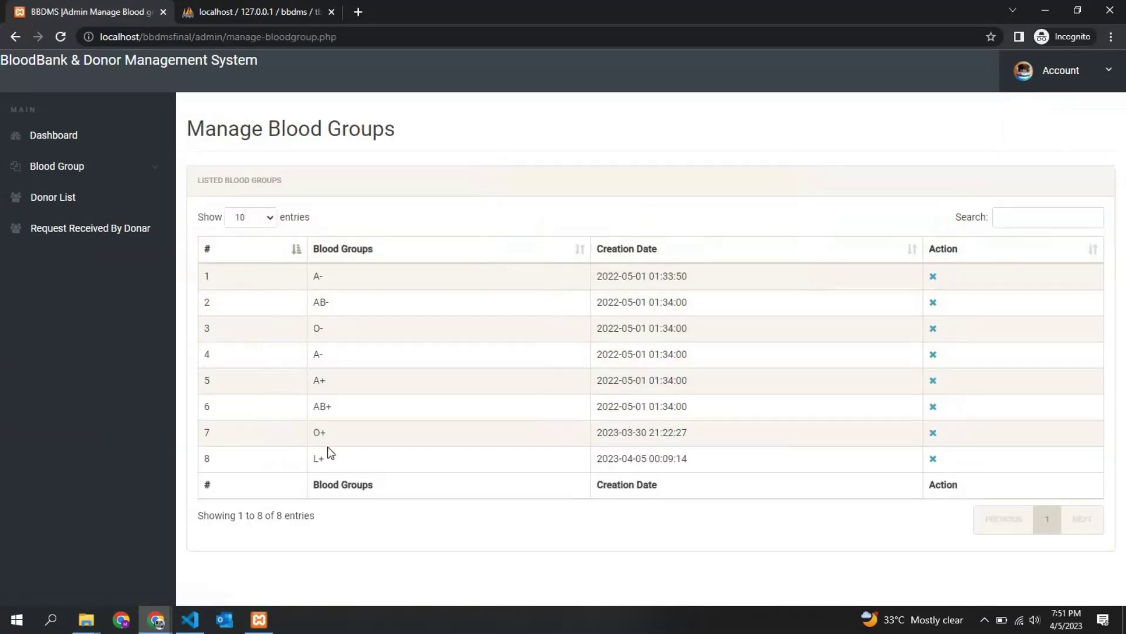
pyautogui.click(31, 138)
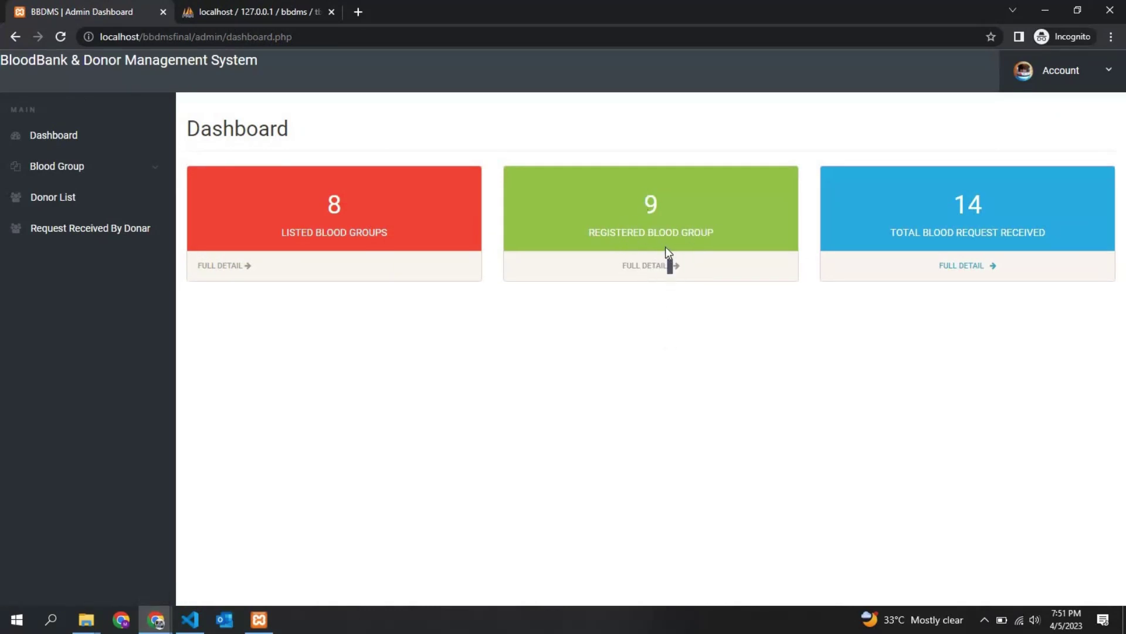
# View the full list of registered donors and scroll through it
pyautogui.click(667, 266)
pyautogui.scroll(-5, 651, 340)
pyautogui.scroll(5, 379, 372)
pyautogui.scroll(-2, 520, 298)
pyautogui.scroll(-1, 520, 298)
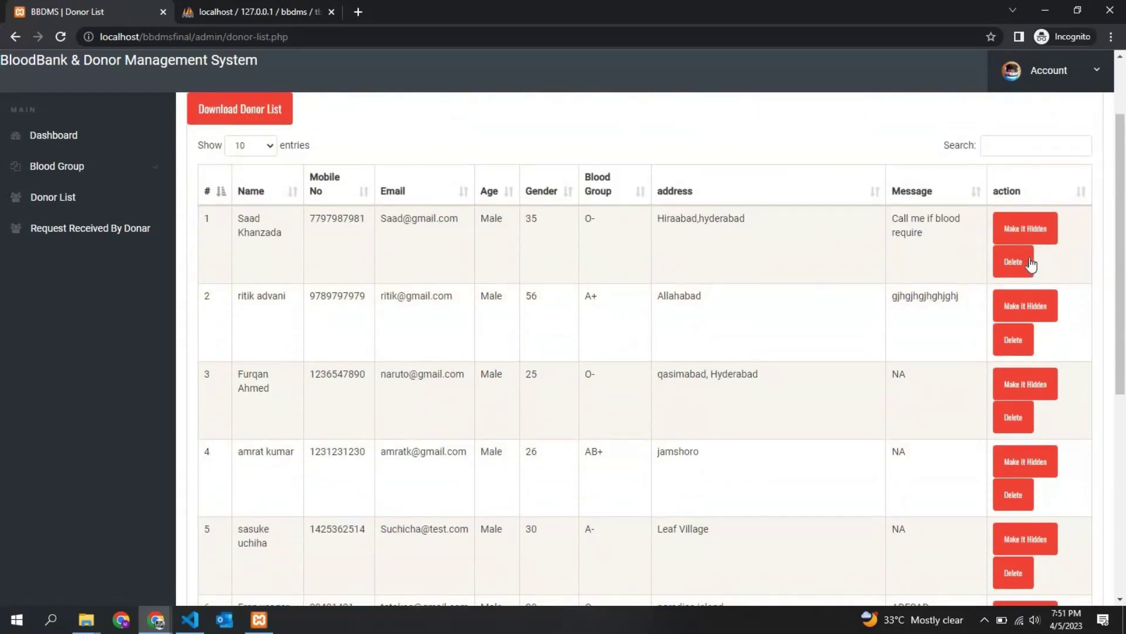
pyautogui.scroll(2, 773, 304)
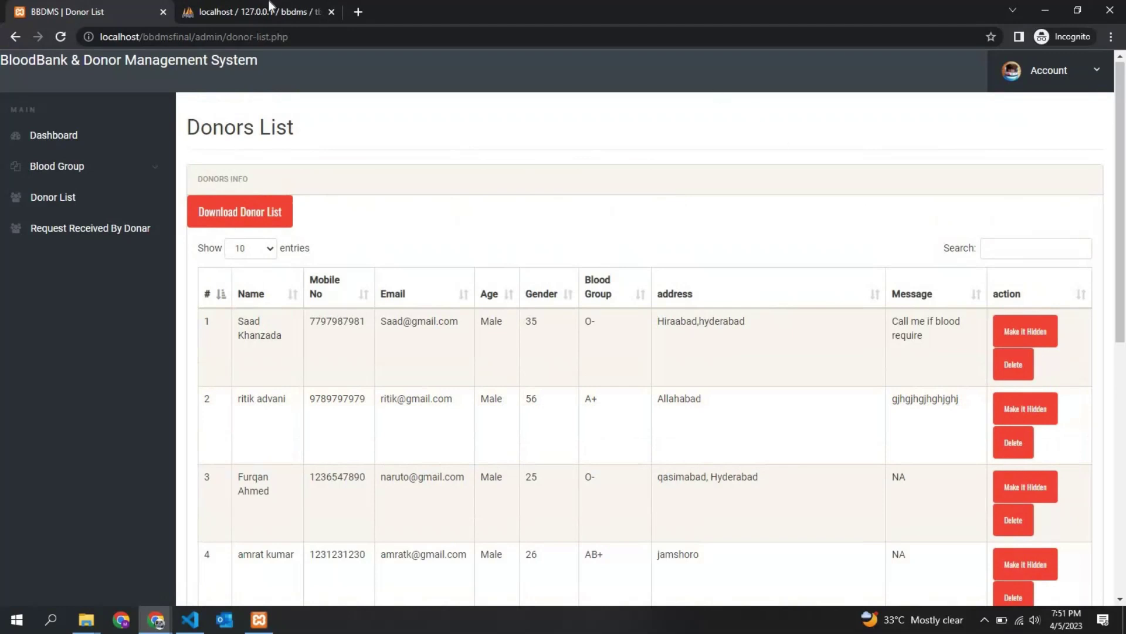
# Compare the donors with phpMyAdmin's tblblooddonars table, then go back to the admin dashboard
pyautogui.click(259, 12)
pyautogui.click(73, 207)
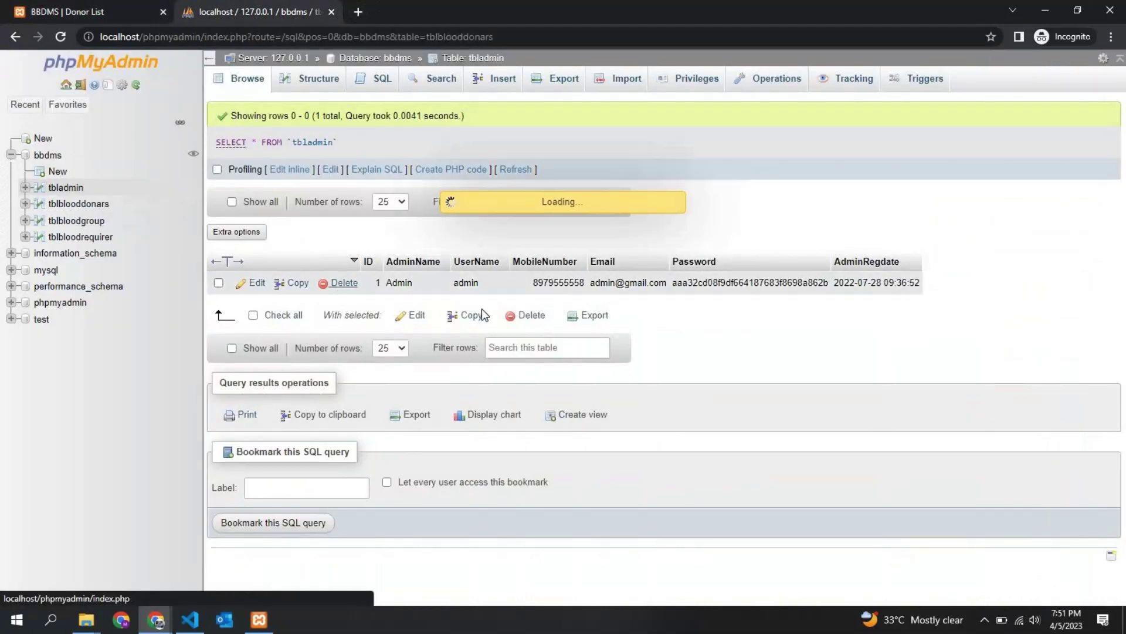
pyautogui.click(88, 11)
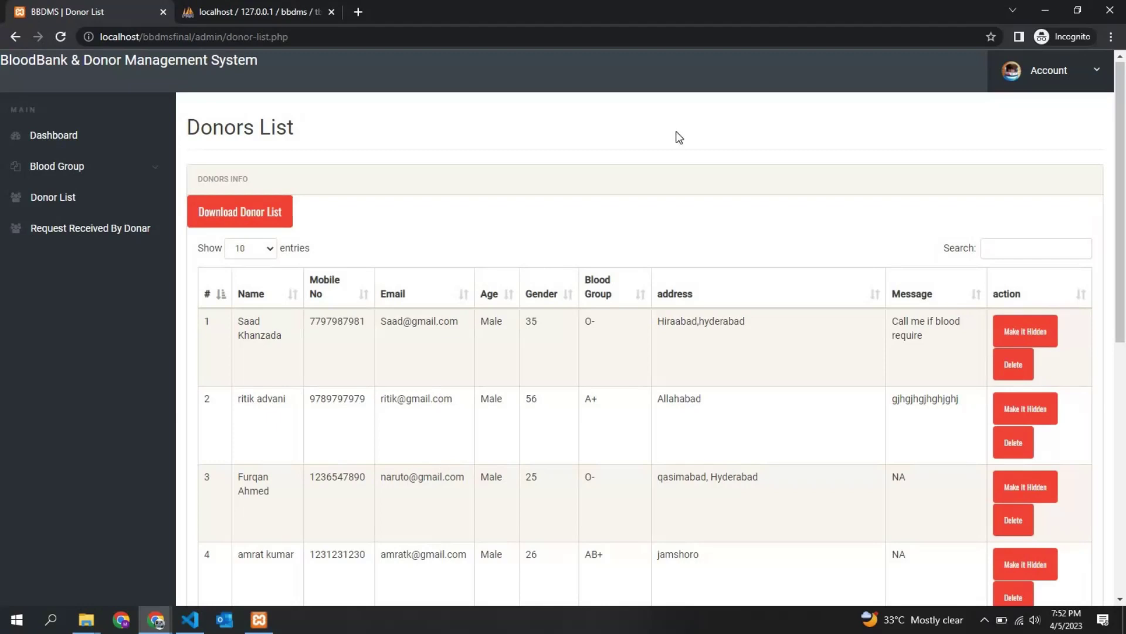
pyautogui.click(67, 134)
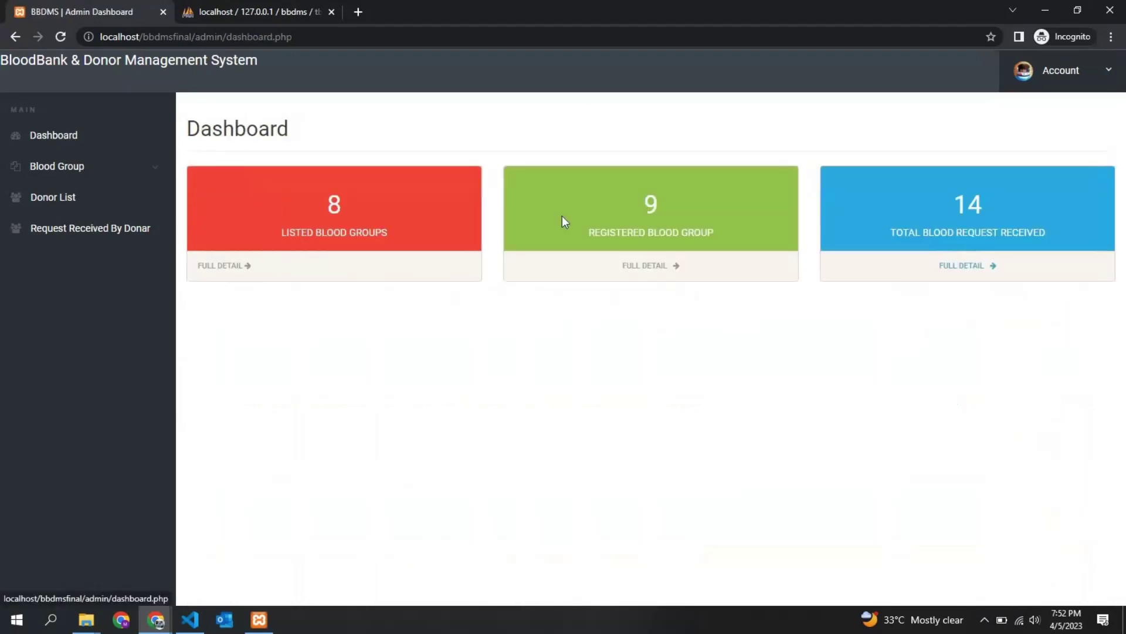
# View all received blood requests, then go to Request Received By Donar
pyautogui.click(965, 267)
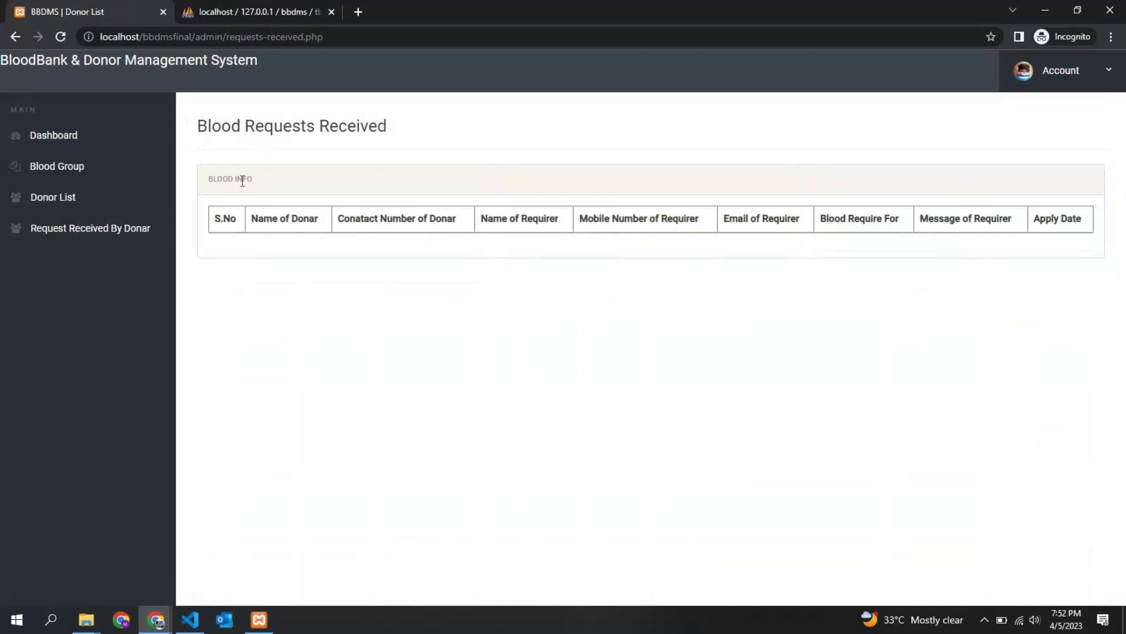
pyautogui.moveTo(229, 179); pyautogui.dragTo(302, 238)
pyautogui.click(121, 230)
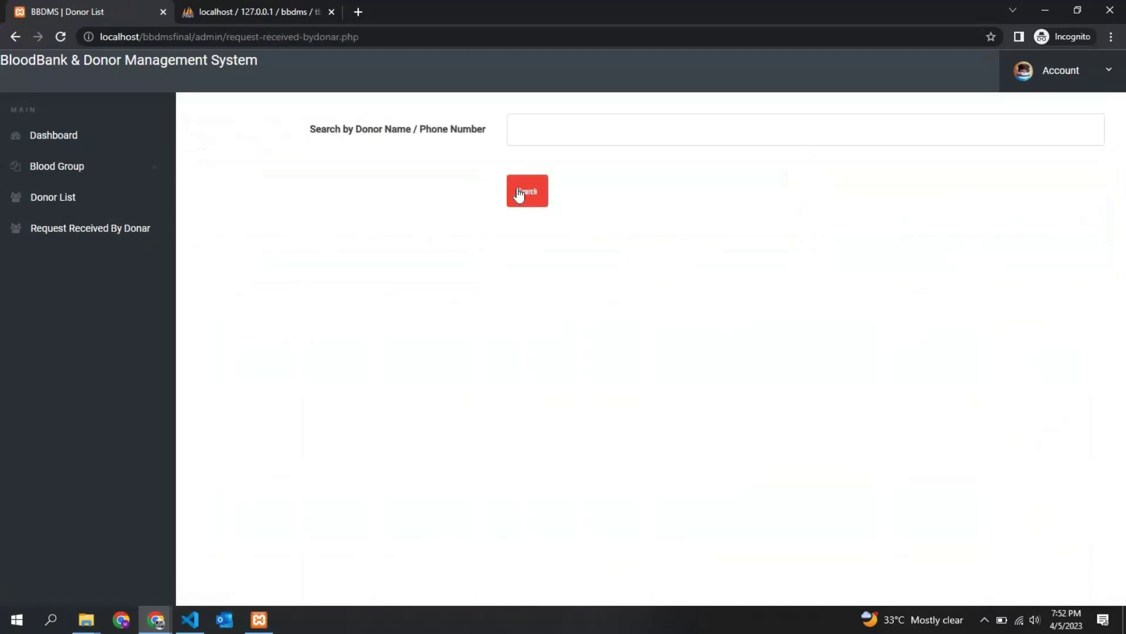
# Search requests by the donor's name and mark the second request's requirer name and email
pyautogui.click(562, 127)
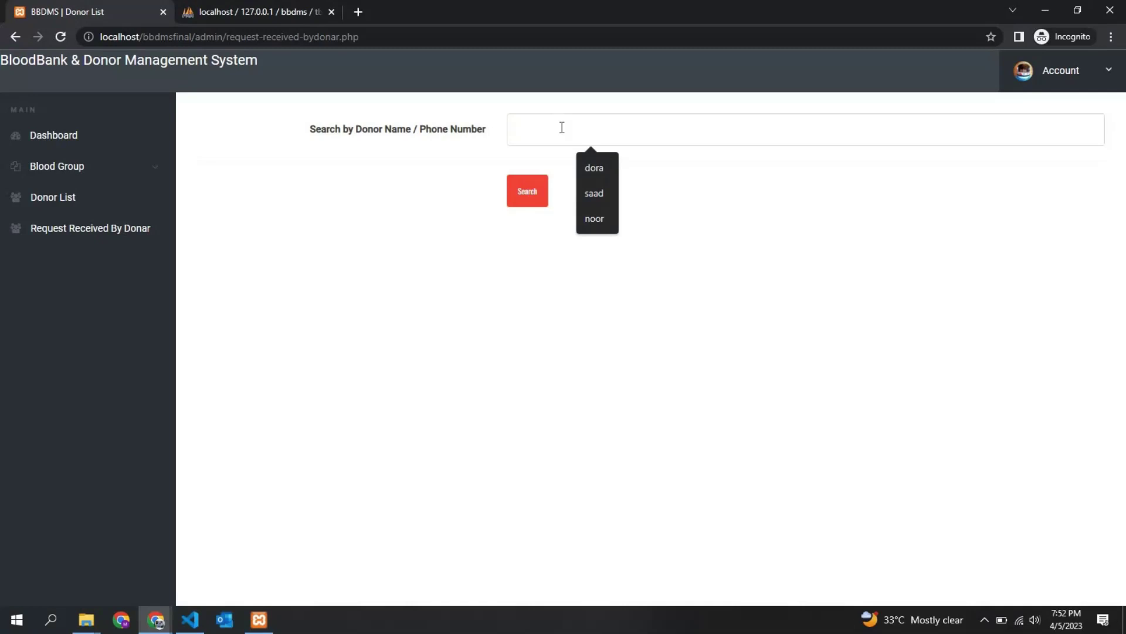
pyautogui.write('saad')
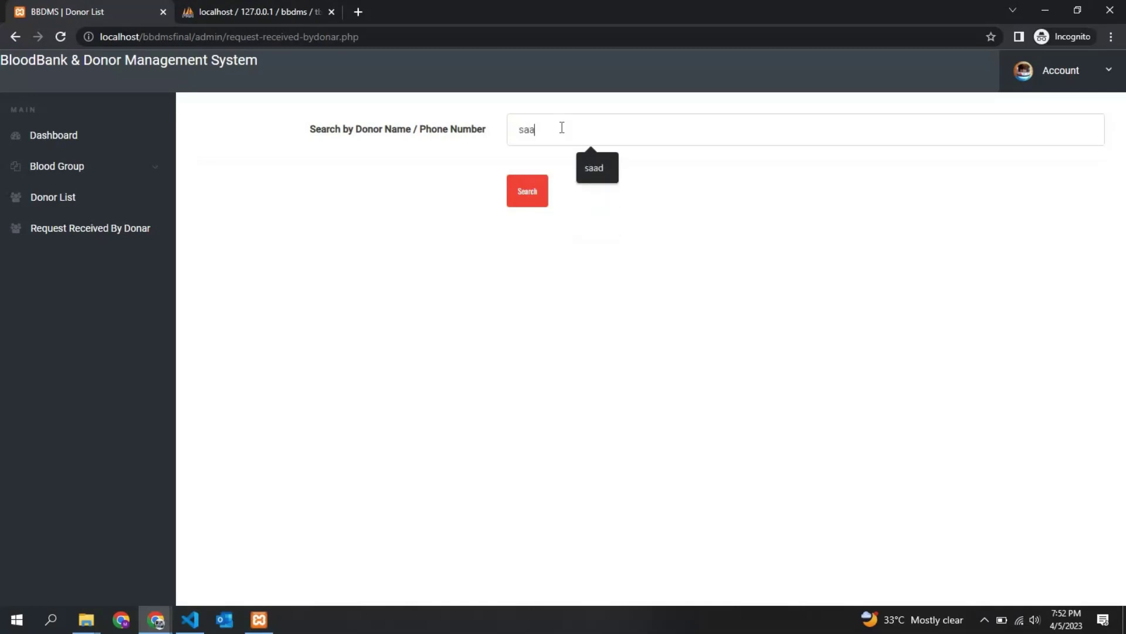
pyautogui.press('BackSpace')
pyautogui.press('BackSpace')
pyautogui.press('BackSpace')
pyautogui.press('BackSpace')
pyautogui.write('noor')
pyautogui.press('Return')
pyautogui.moveTo(262, 368); pyautogui.dragTo(433, 370)
pyautogui.moveTo(685, 368); pyautogui.dragTo(713, 367)
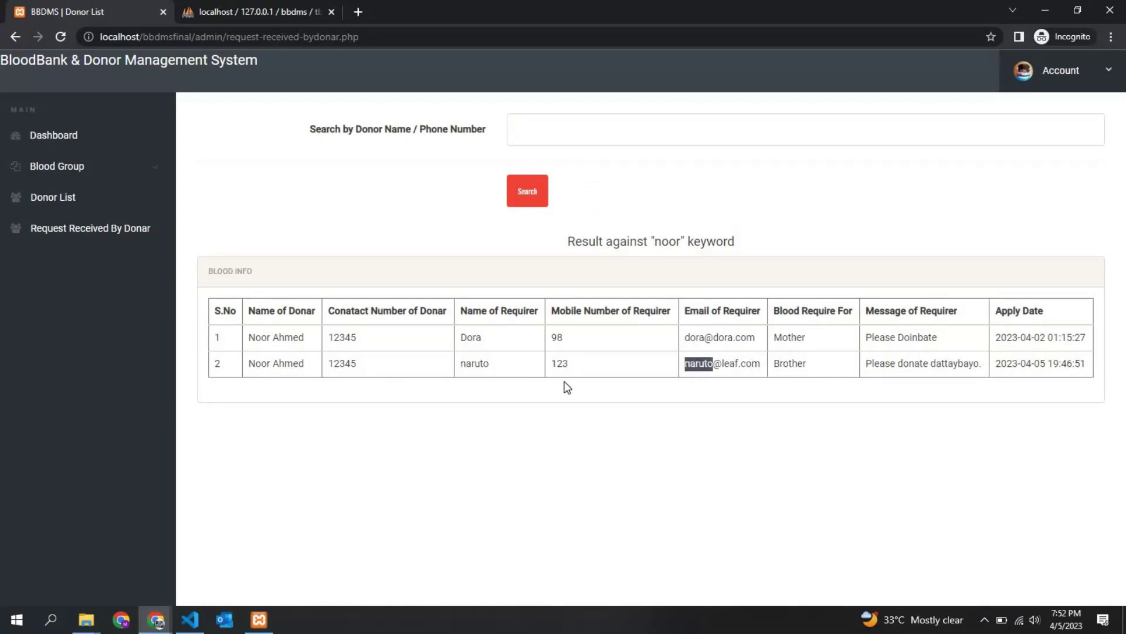
# Open admin/donor-list.php and highlight its all-donors SELECT query on line 154 and row output
pyautogui.click(198, 628)
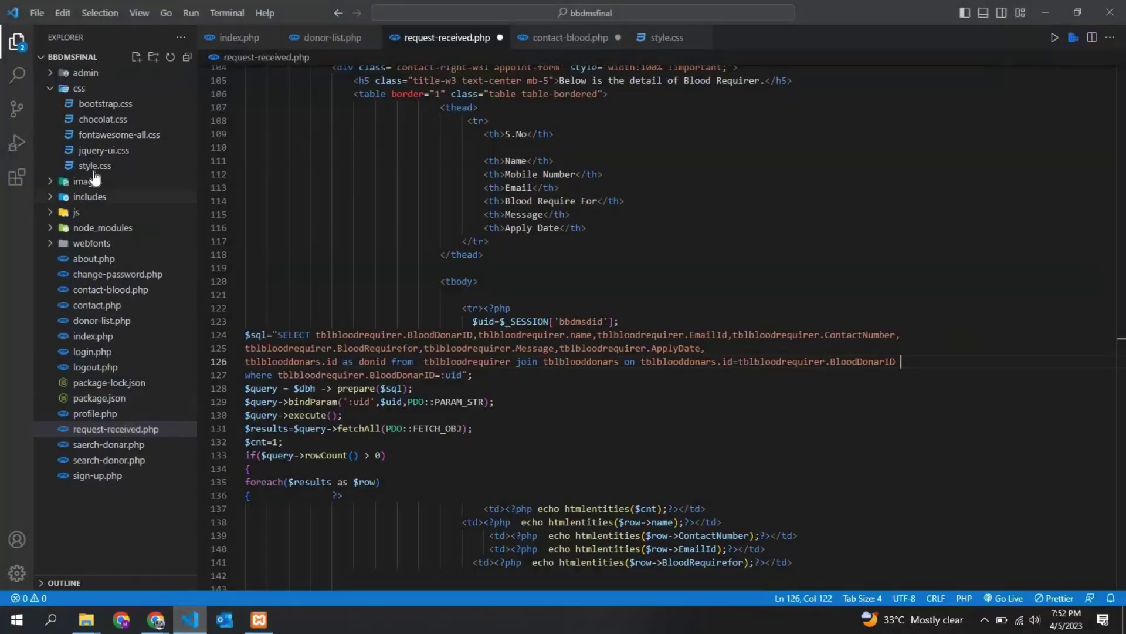
pyautogui.click(52, 73)
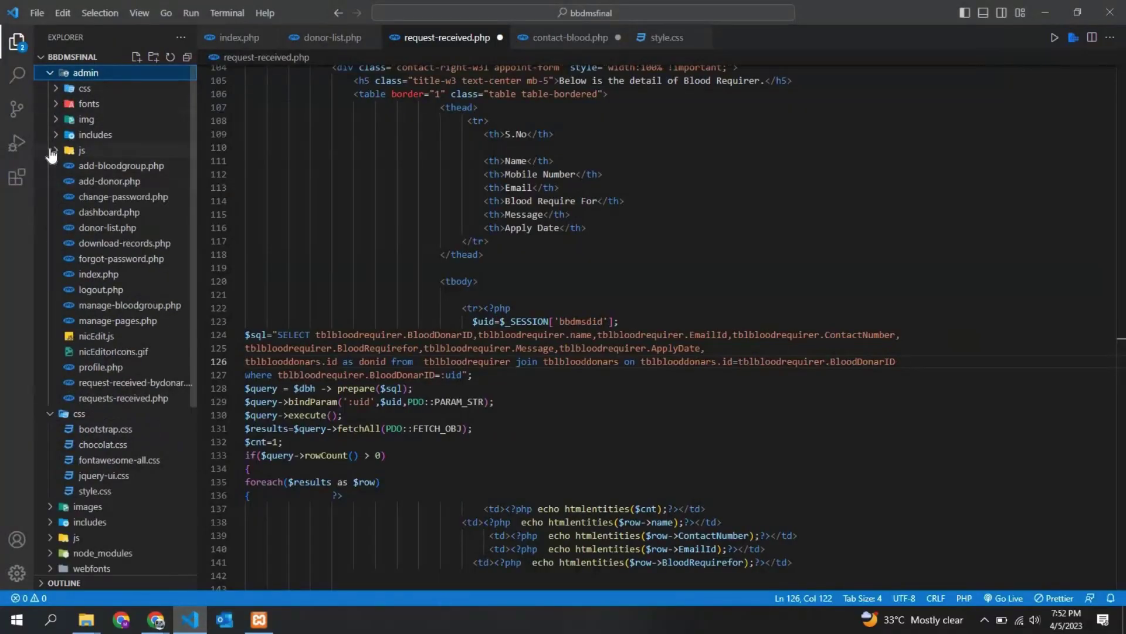
pyautogui.click(135, 232)
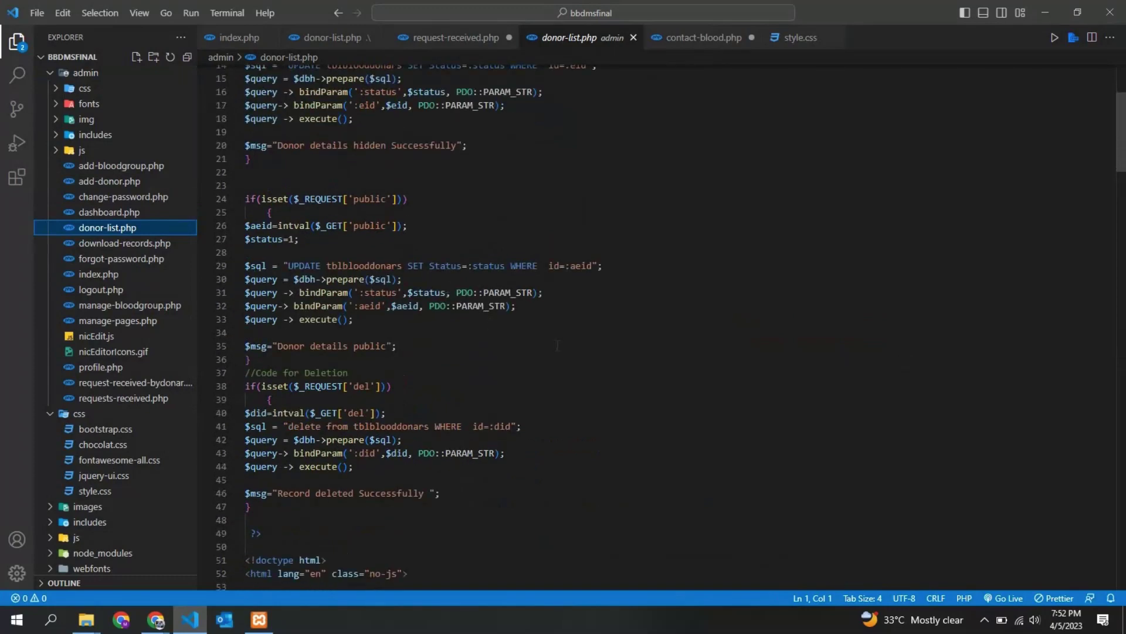
pyautogui.scroll(-10, 558, 345)
pyautogui.scroll(-15, 558, 345)
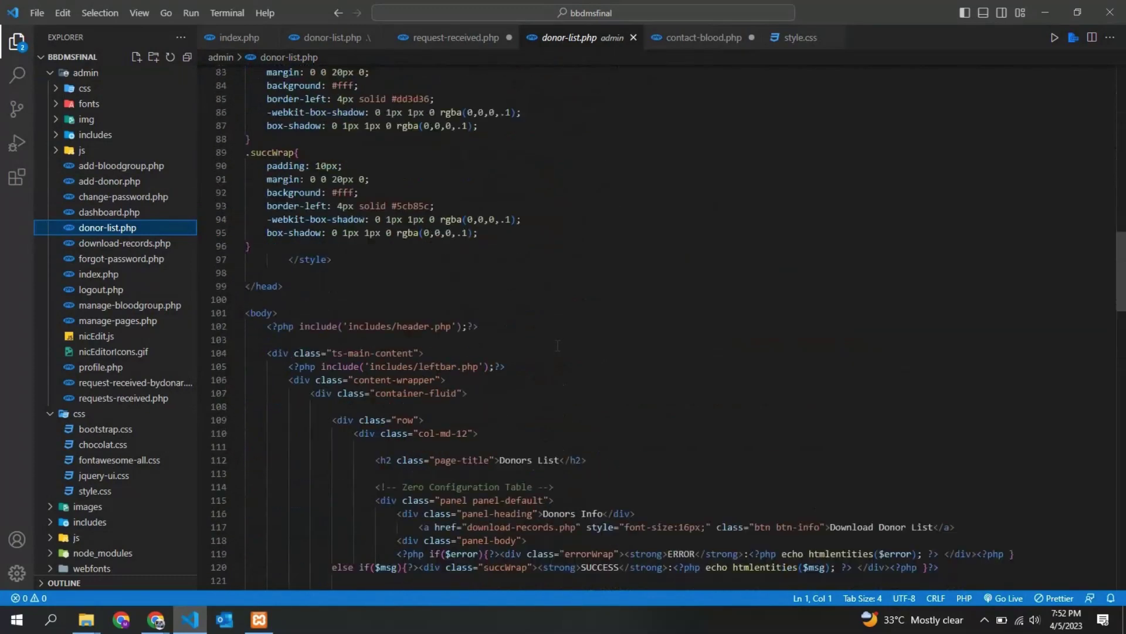
pyautogui.scroll(-12, 681, 365)
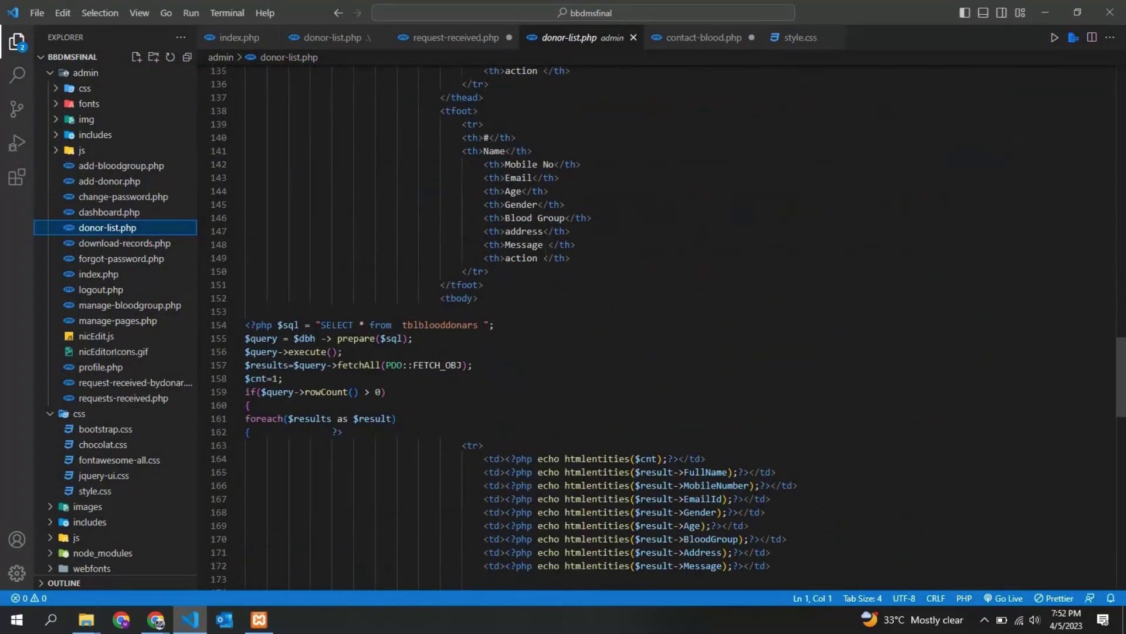
pyautogui.moveTo(267, 107); pyautogui.dragTo(510, 109)
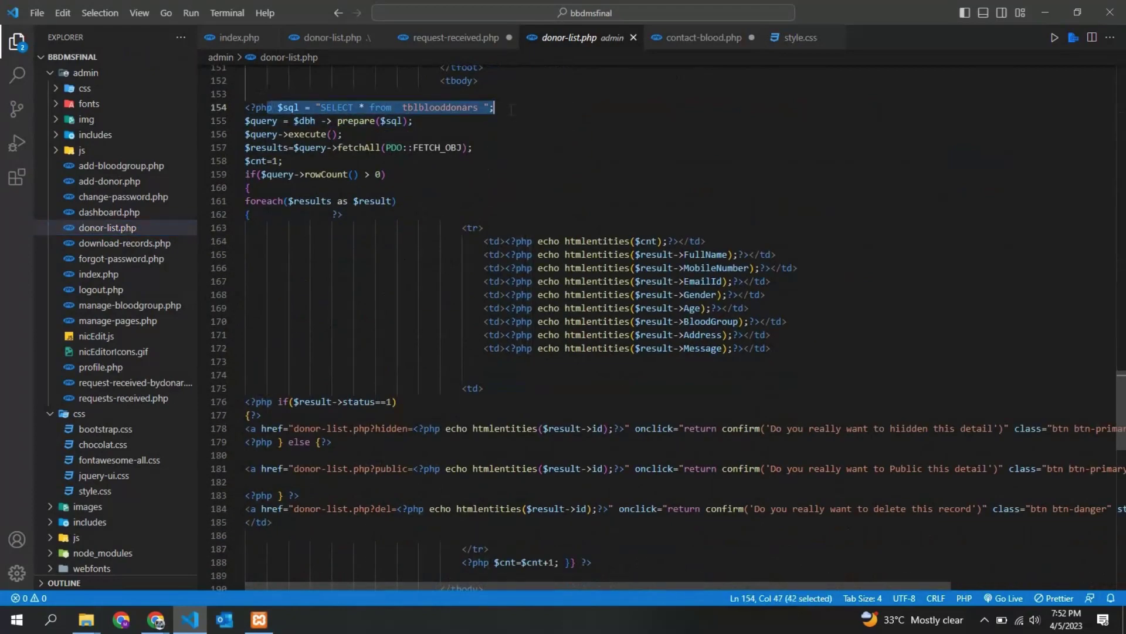
pyautogui.moveTo(464, 227); pyautogui.dragTo(532, 254)
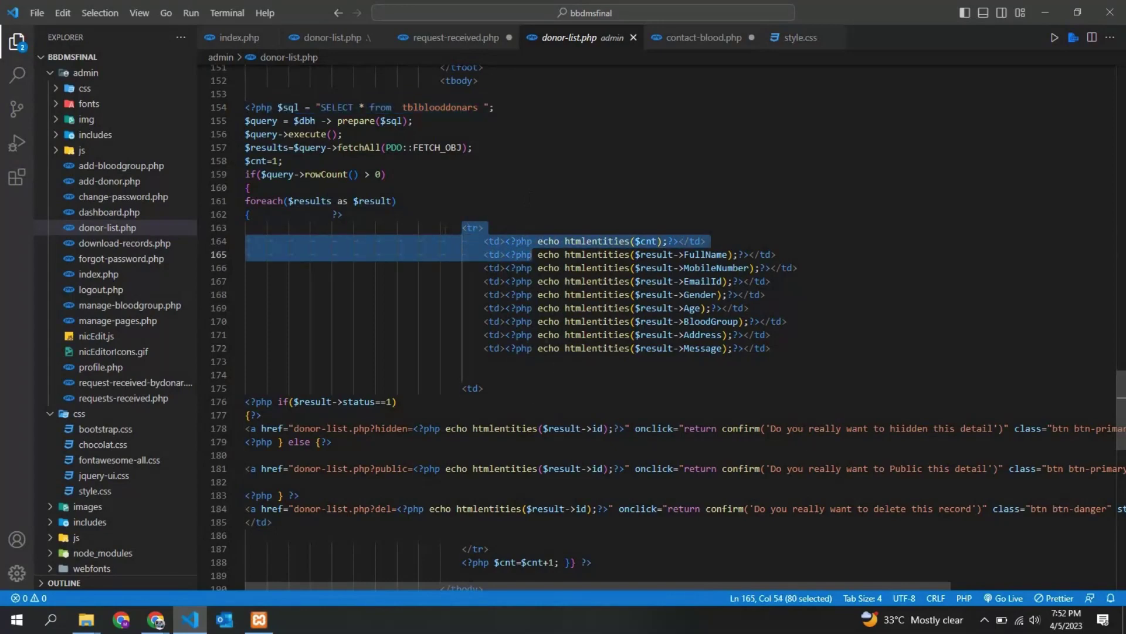
pyautogui.scroll(-5, 511, 375)
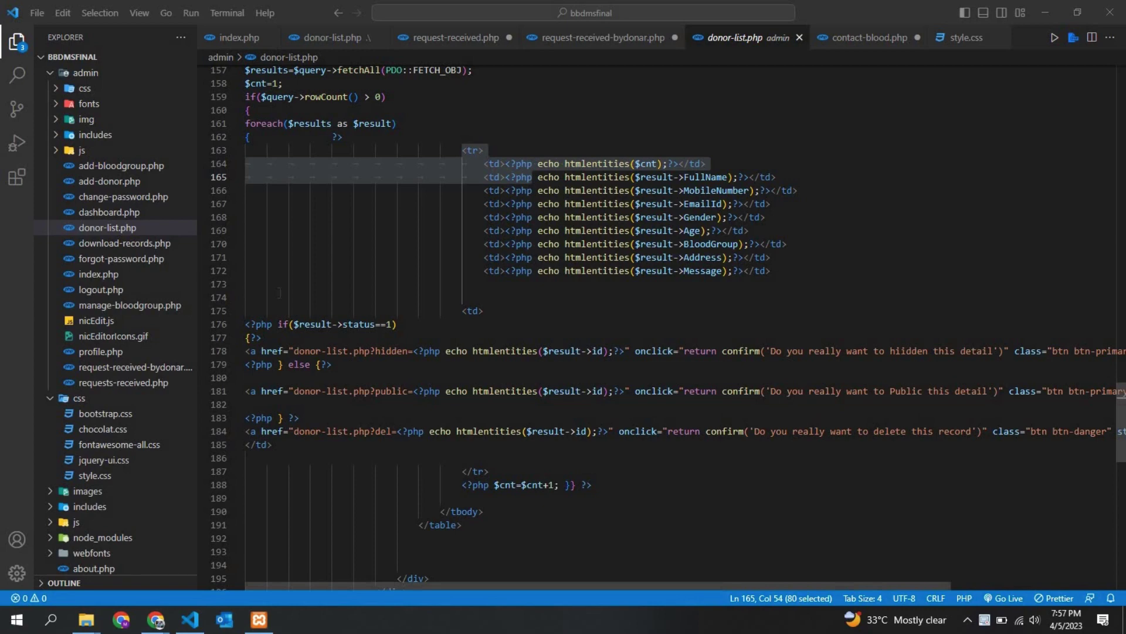
# Open request-received-bydonar.php and select both $sdata terms in the FullName/MobileNumber LIKE clause
pyautogui.click(170, 366)
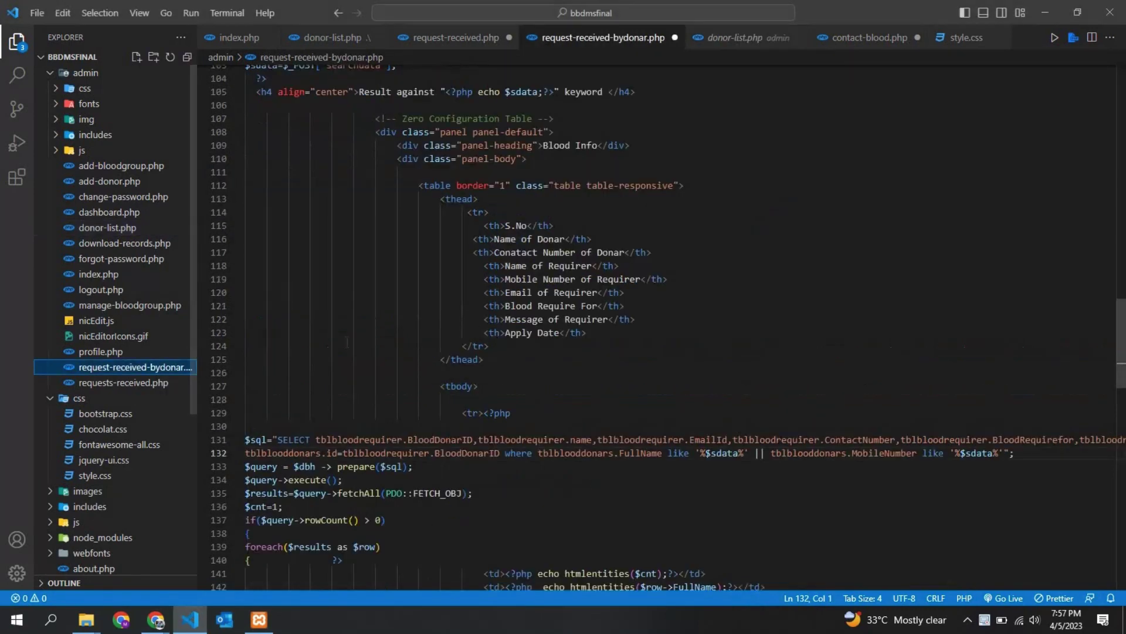
pyautogui.click(346, 344)
pyautogui.scroll(4, 346, 342)
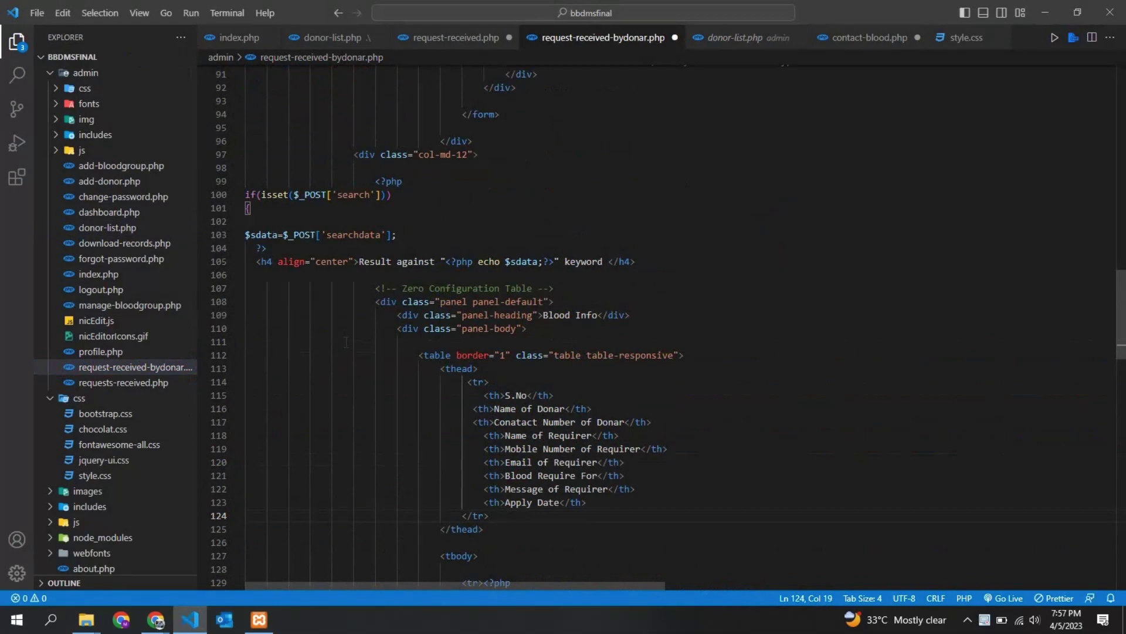
pyautogui.scroll(-6, 346, 341)
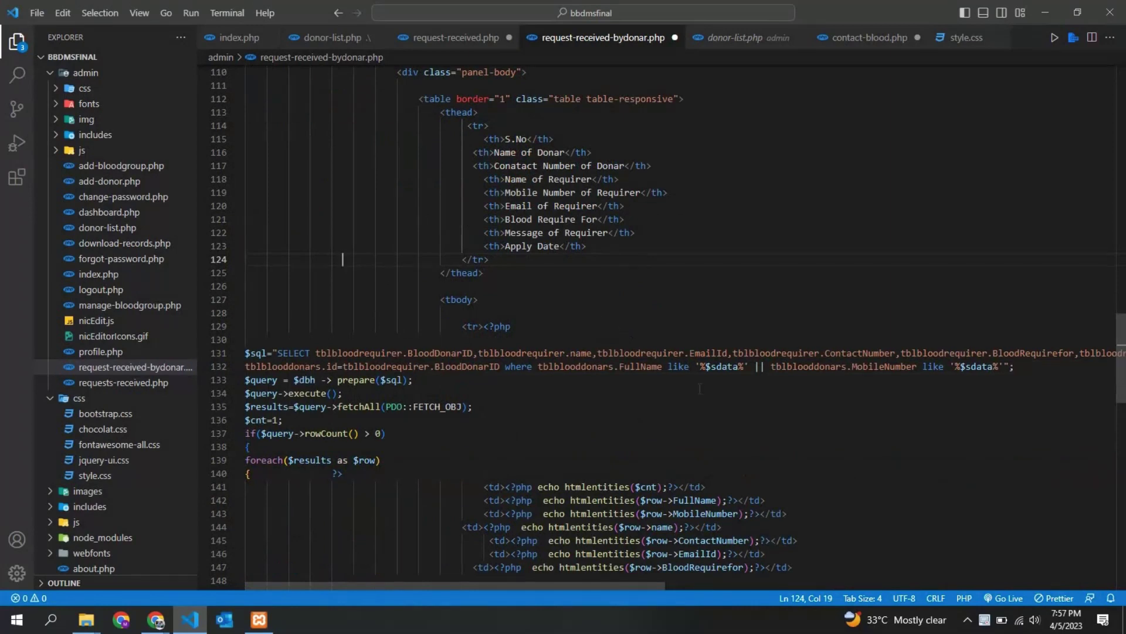
pyautogui.doubleClick(723, 367)
pyautogui.doubleClick(980, 367)
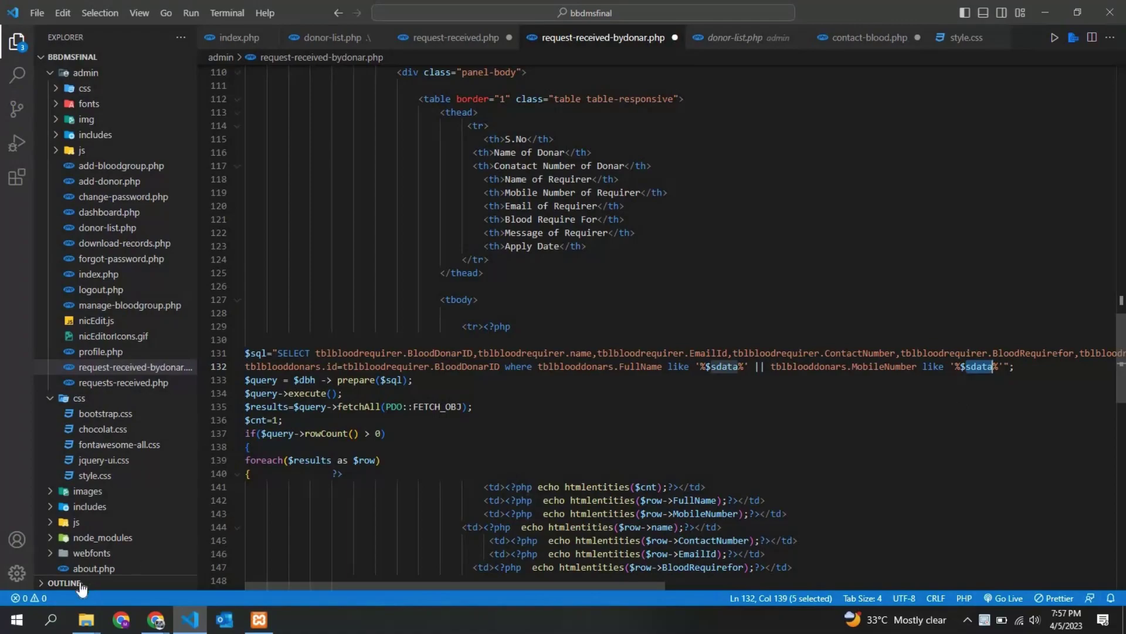
# Search requests by the keyword 1234 and inspect the matching contact numbers
pyautogui.click(156, 620)
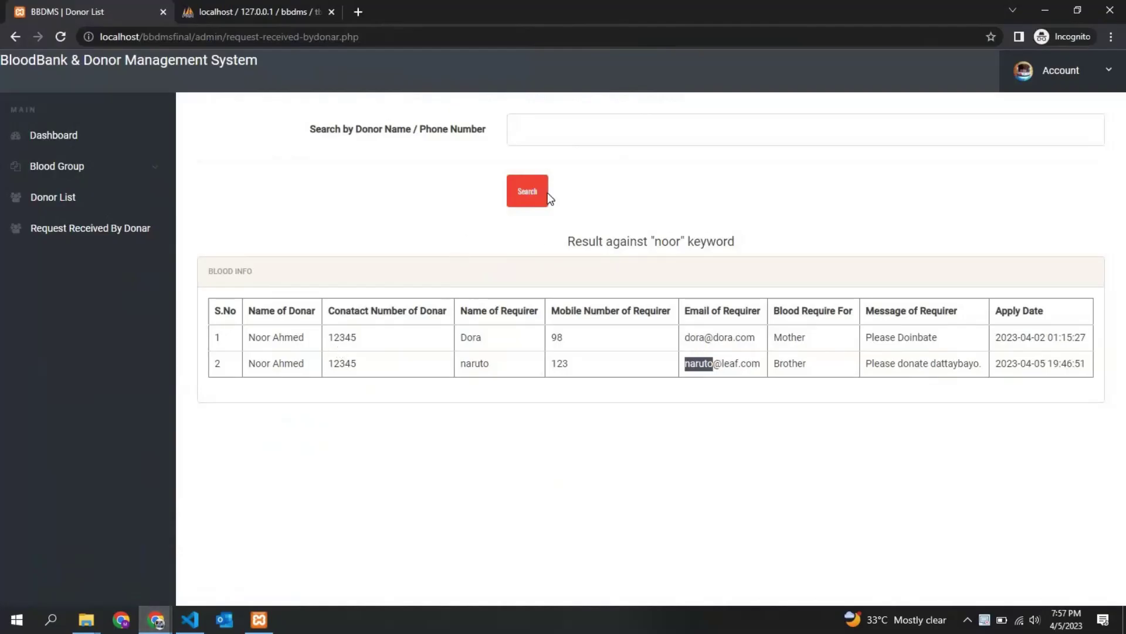
pyautogui.click(530, 129)
pyautogui.write('1234')
pyautogui.click(540, 199)
pyautogui.moveTo(556, 336); pyautogui.dragTo(657, 375)
pyautogui.click(657, 376)
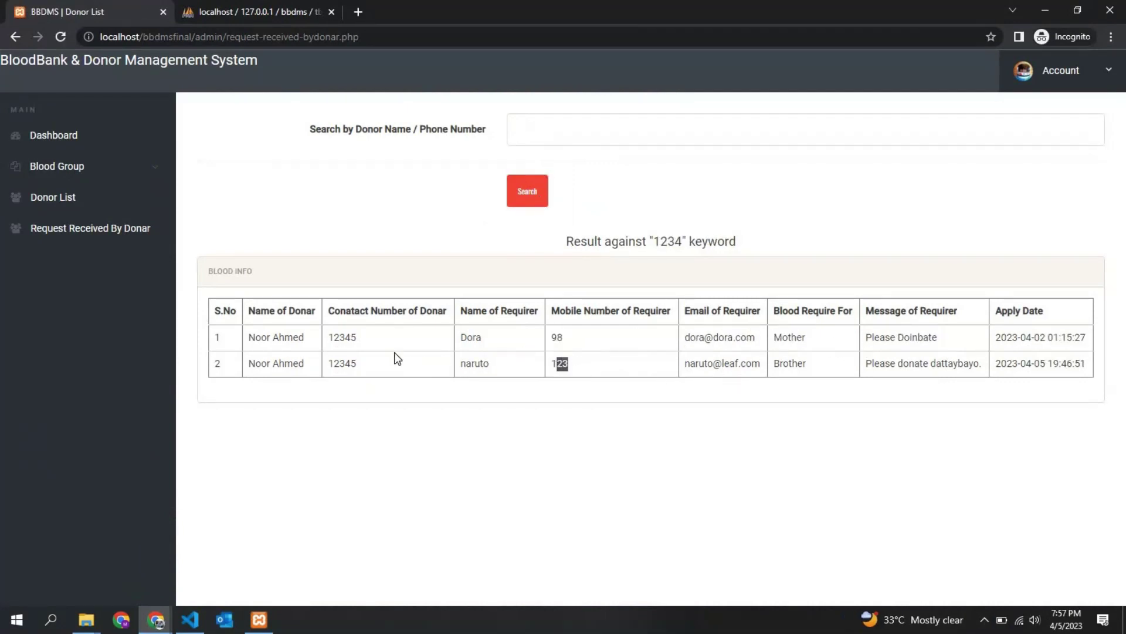
pyautogui.doubleClick(349, 336)
pyautogui.click(316, 360)
pyautogui.moveTo(334, 338); pyautogui.dragTo(453, 322)
# Search again with the keyword 123 to list four matching requests
pyautogui.click(536, 129)
pyautogui.write('123')
pyautogui.click(528, 191)
pyautogui.moveTo(327, 337); pyautogui.dragTo(329, 364)
pyautogui.click(395, 311)
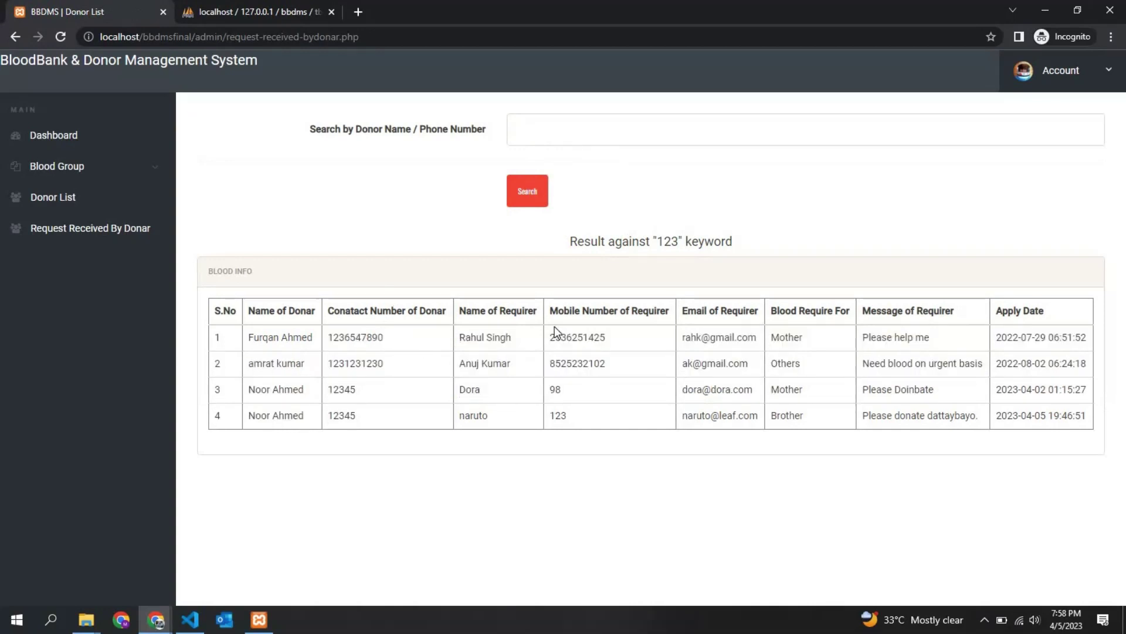
# Show request-received-bydonar.php's foreach loop printing request rows and its 'No Record found' else branch
pyautogui.click(189, 620)
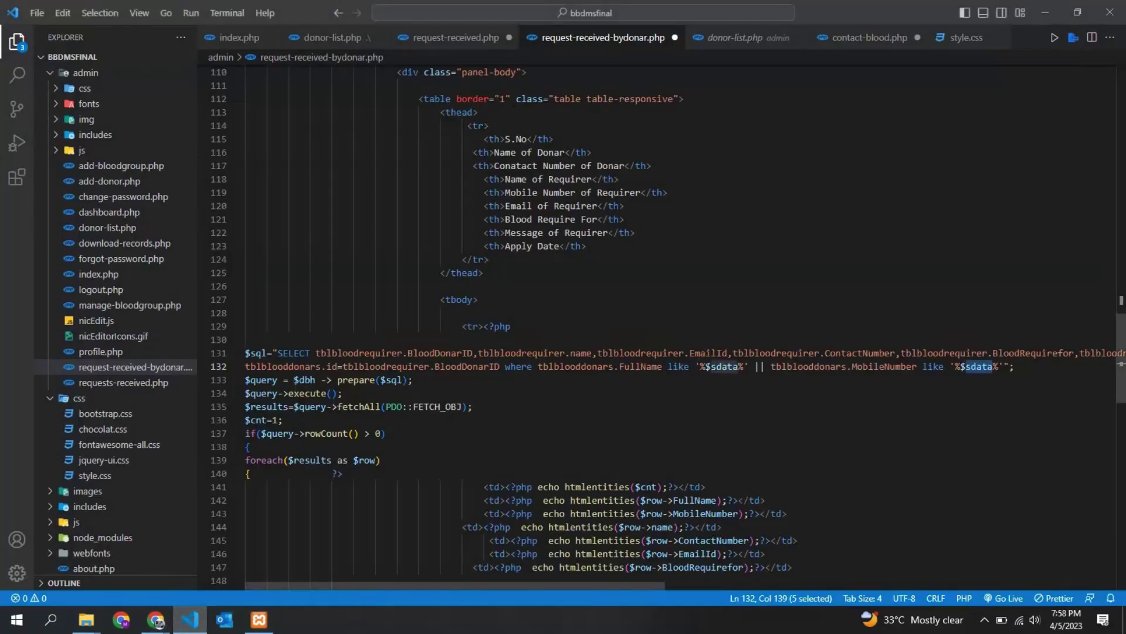
pyautogui.scroll(-5, 668, 326)
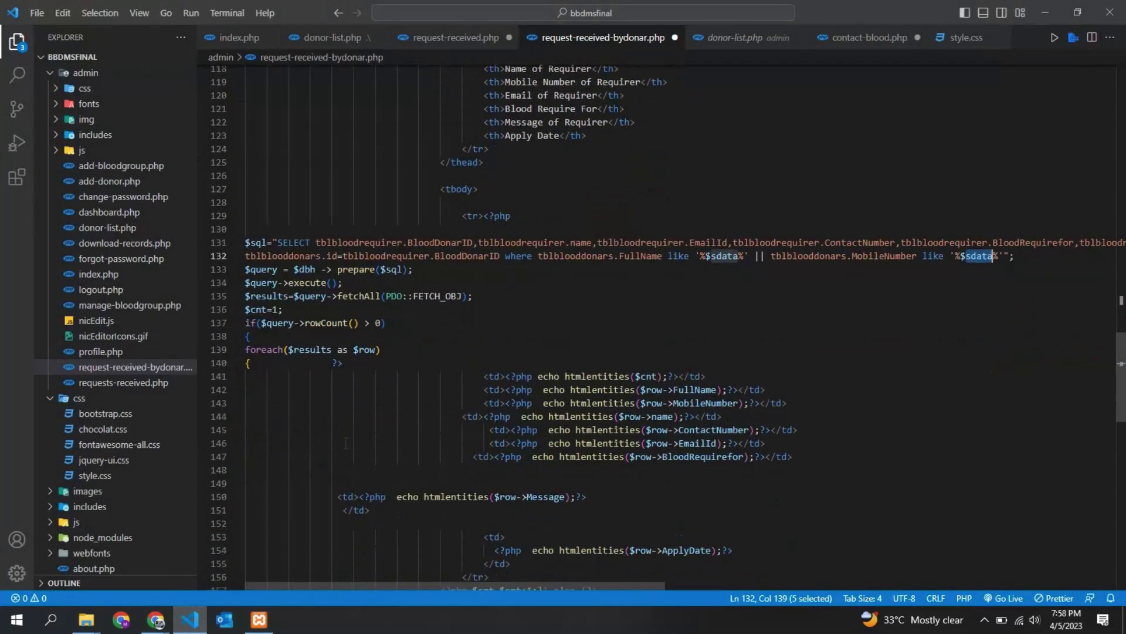
pyautogui.scroll(-3, 508, 331)
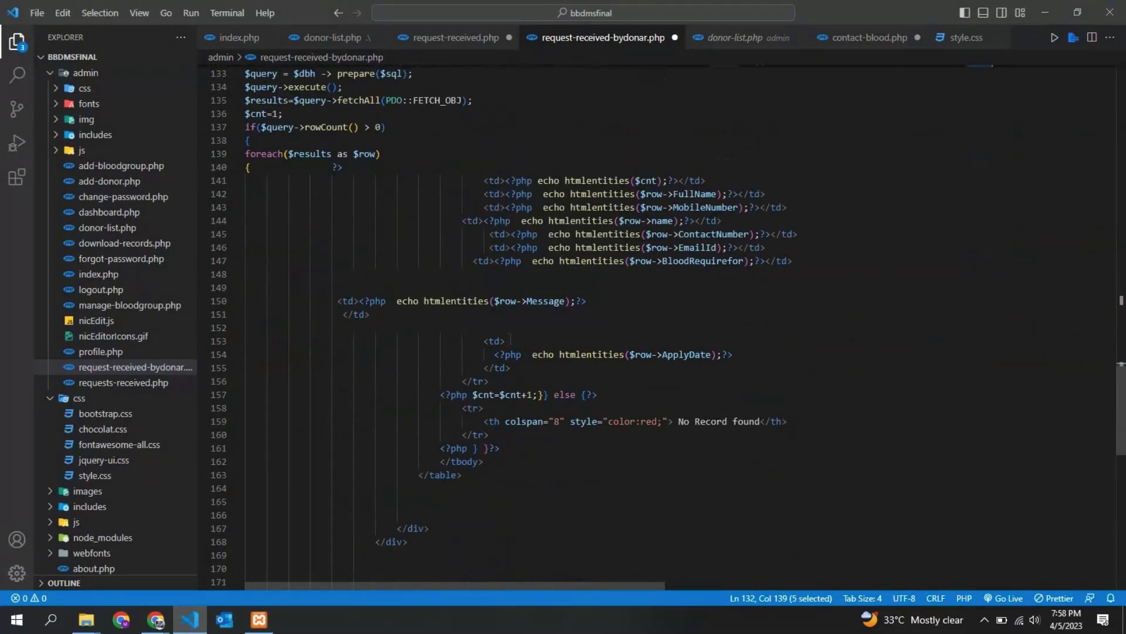
# Back in Chrome, choose Logout from the admin Account menu to reach the sign-in page
pyautogui.click(155, 620)
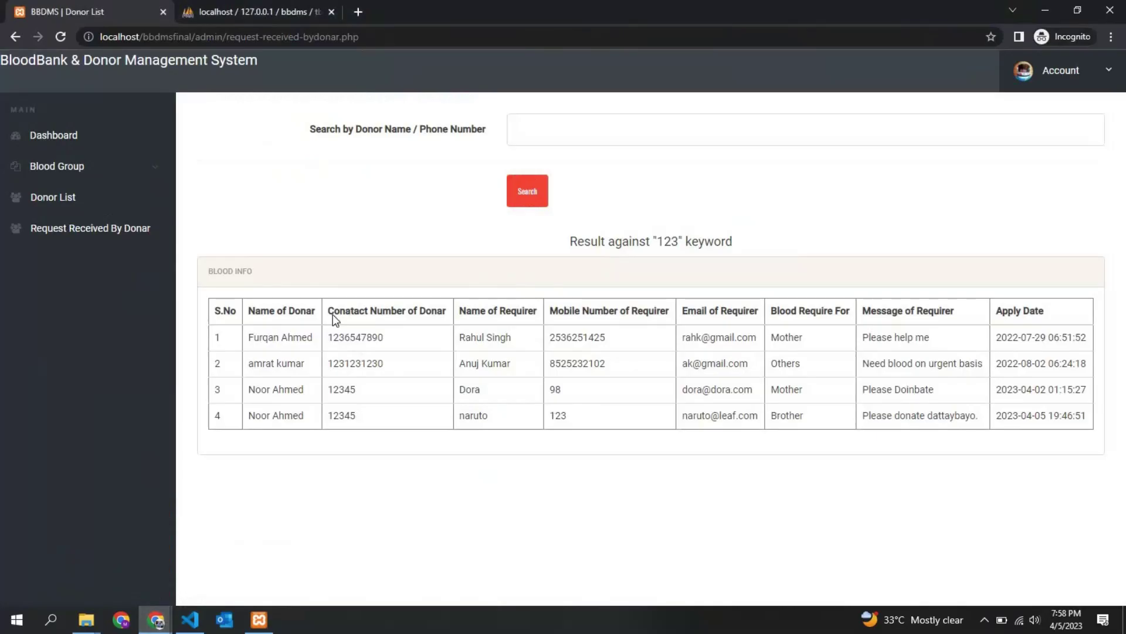
pyautogui.click(457, 432)
pyautogui.click(1108, 71)
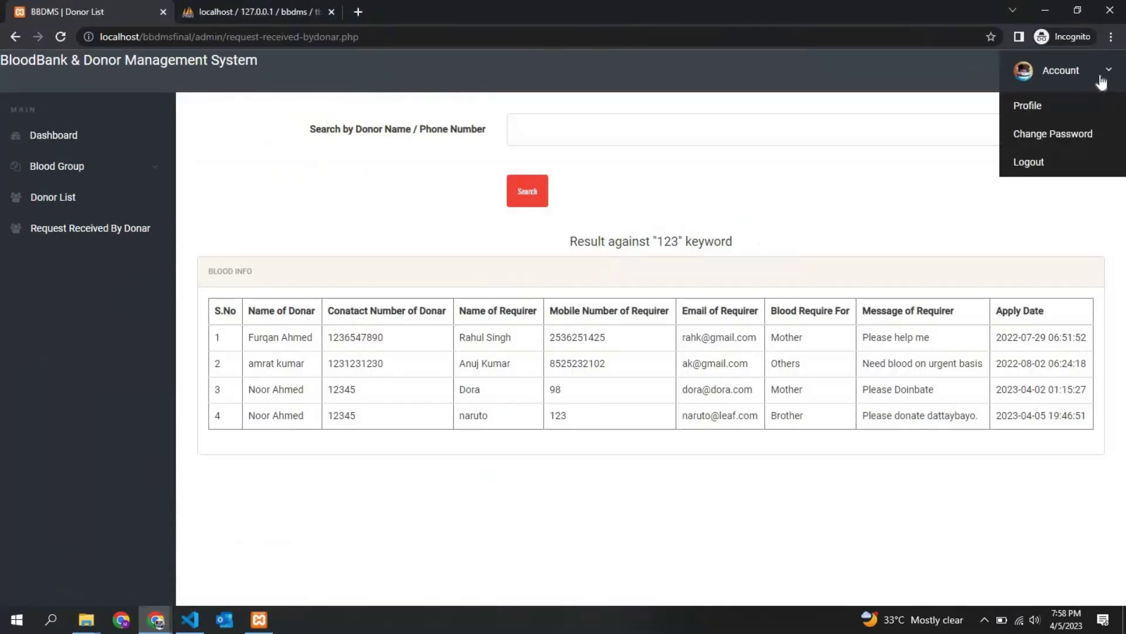
pyautogui.click(1044, 166)
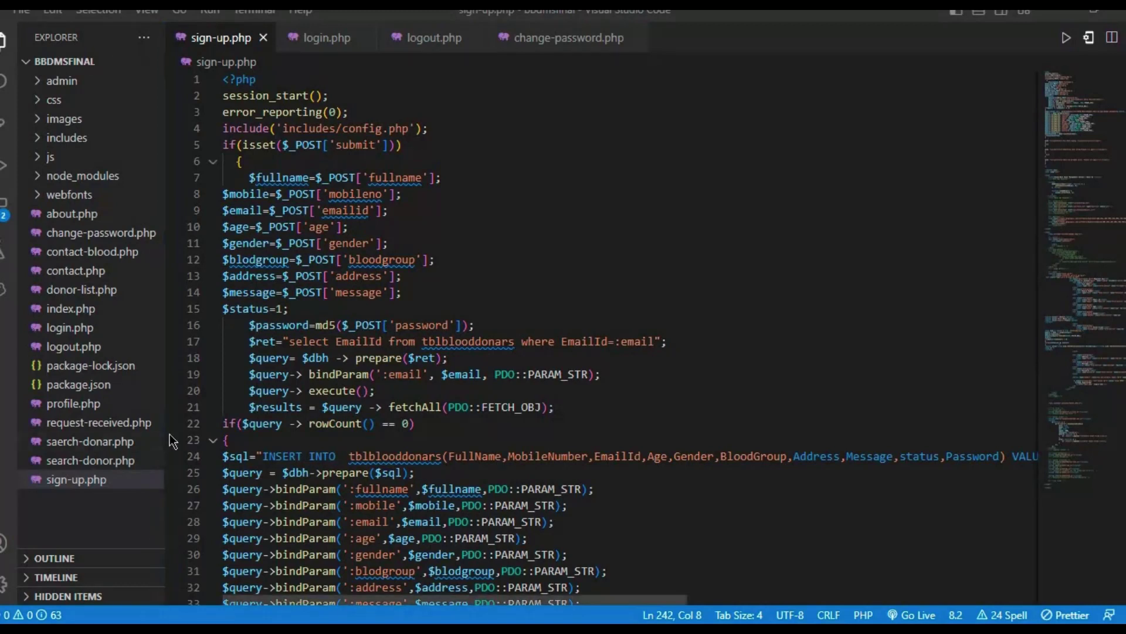
pyautogui.scroll(-1, 348, 382)
pyautogui.scroll(-1, 348, 382)
pyautogui.moveTo(276, 265); pyautogui.dragTo(383, 265)
pyautogui.click(466, 233)
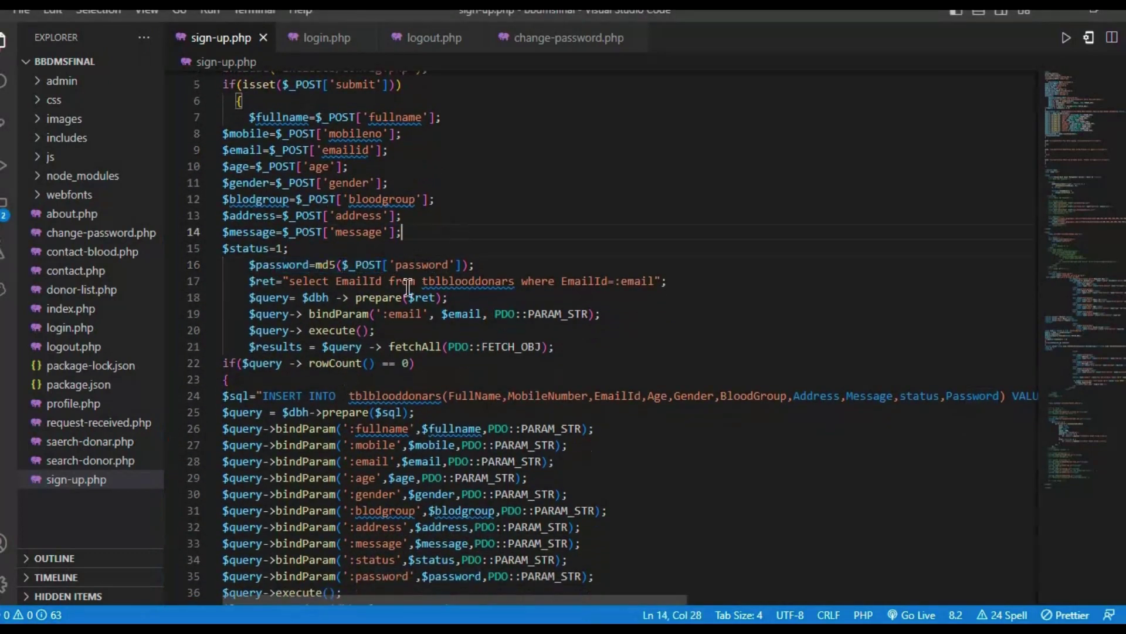
pyautogui.scroll(-2, 384, 320)
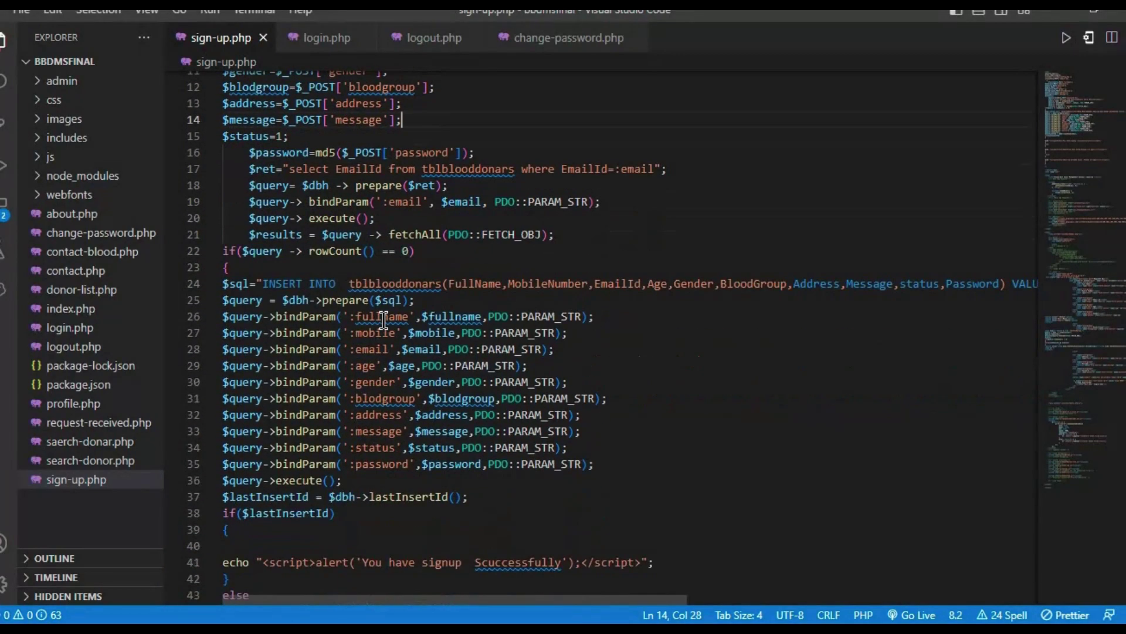